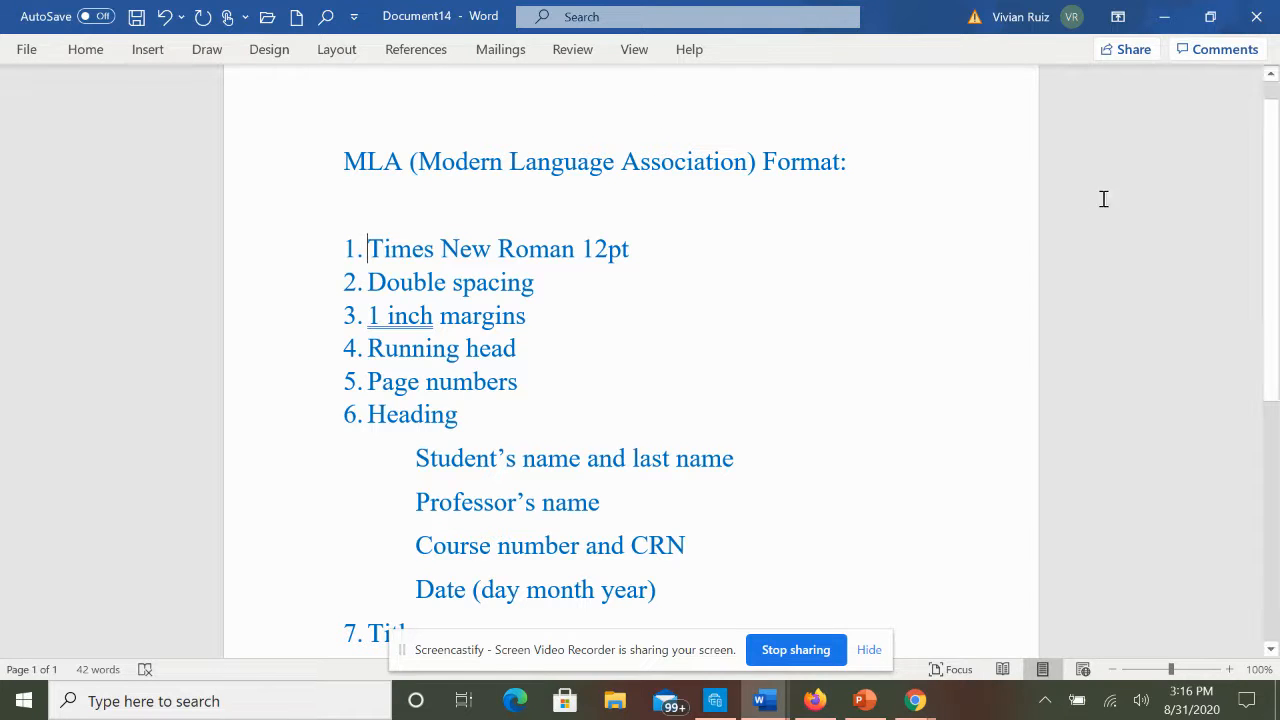
# Create a new blank document and set its font to Times New Roman, size 12.
pyautogui.moveTo(1270, 147); pyautogui.dragTo(1229, 149)
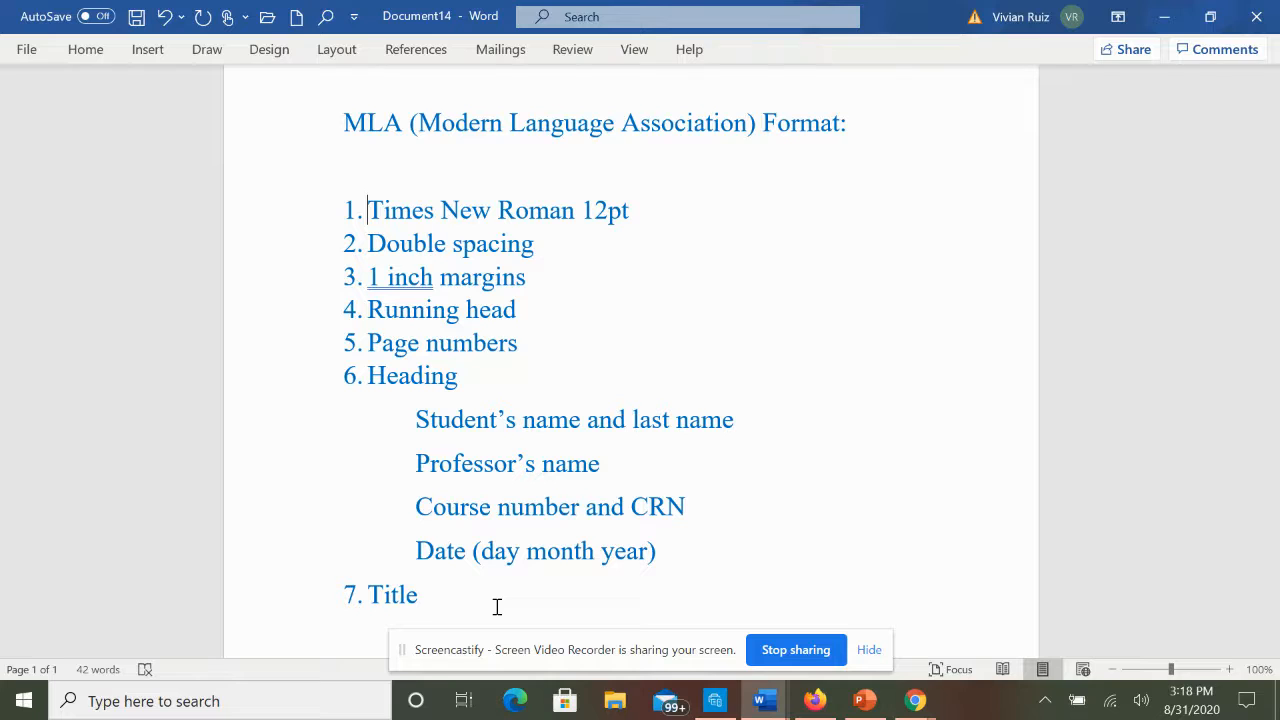
pyautogui.moveTo(772, 700)
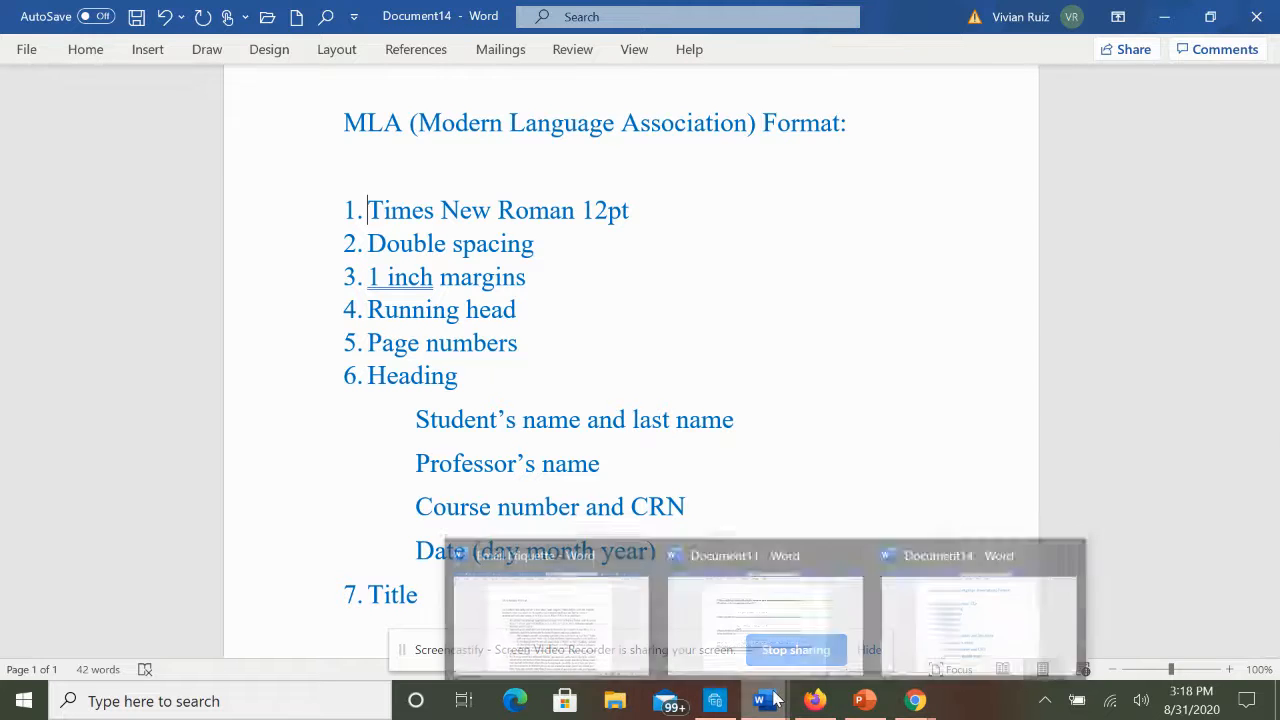
pyautogui.click(297, 18)
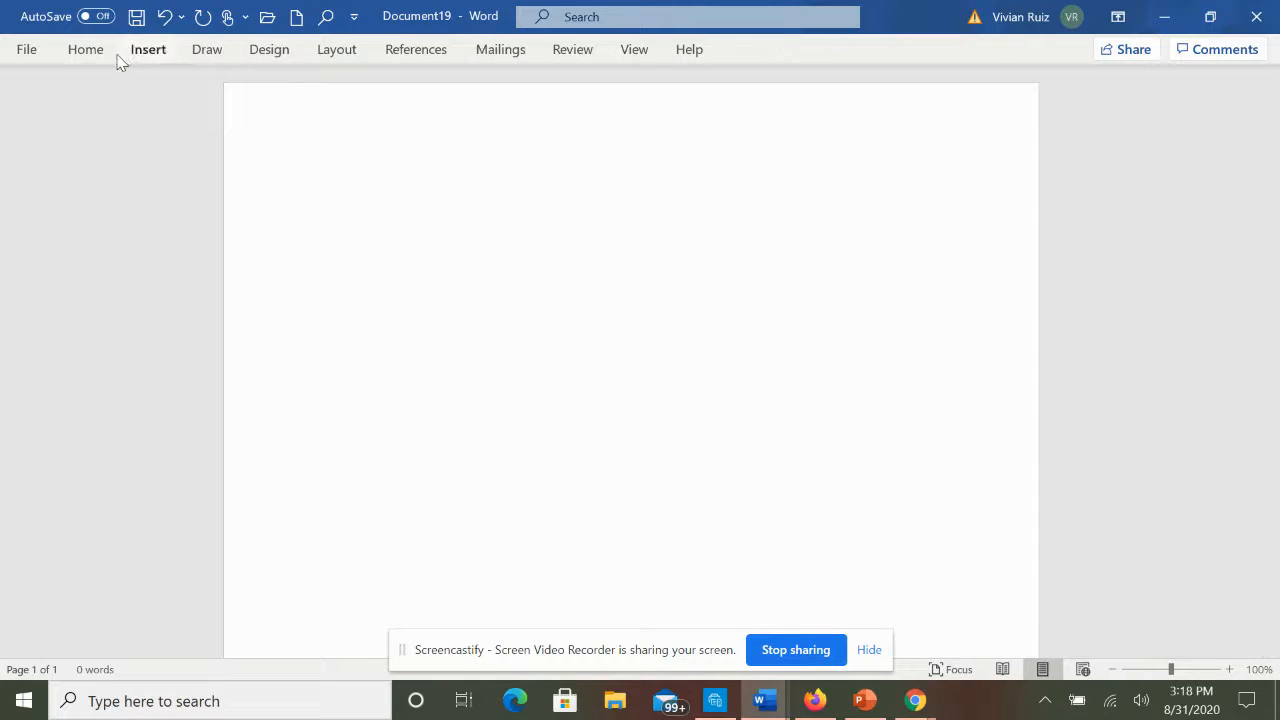
pyautogui.click(85, 50)
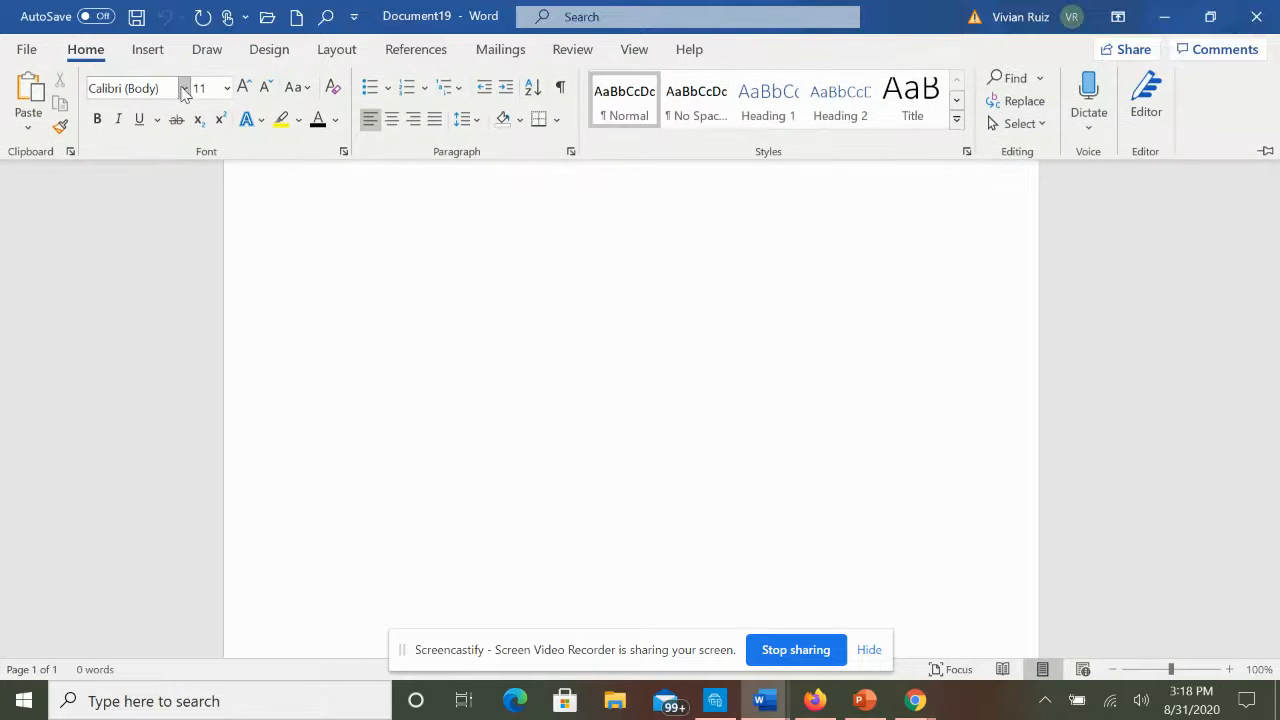
pyautogui.click(183, 88)
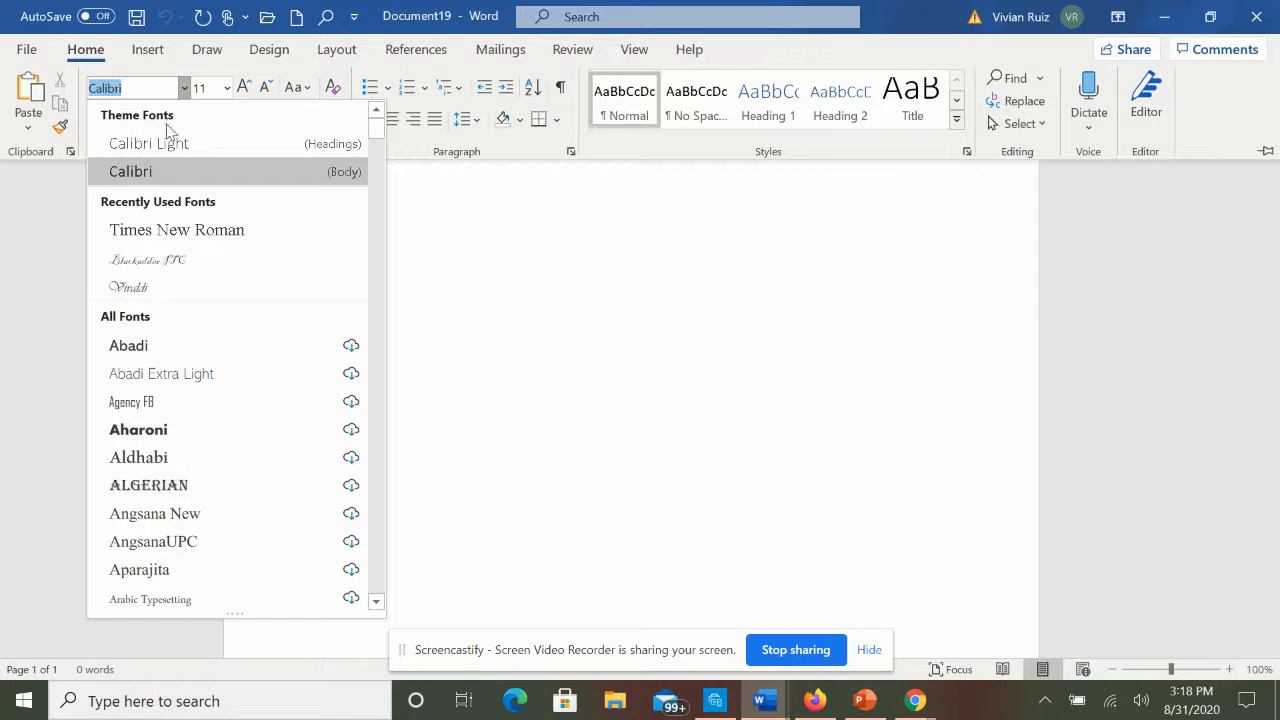
pyautogui.click(163, 236)
pyautogui.click(227, 88)
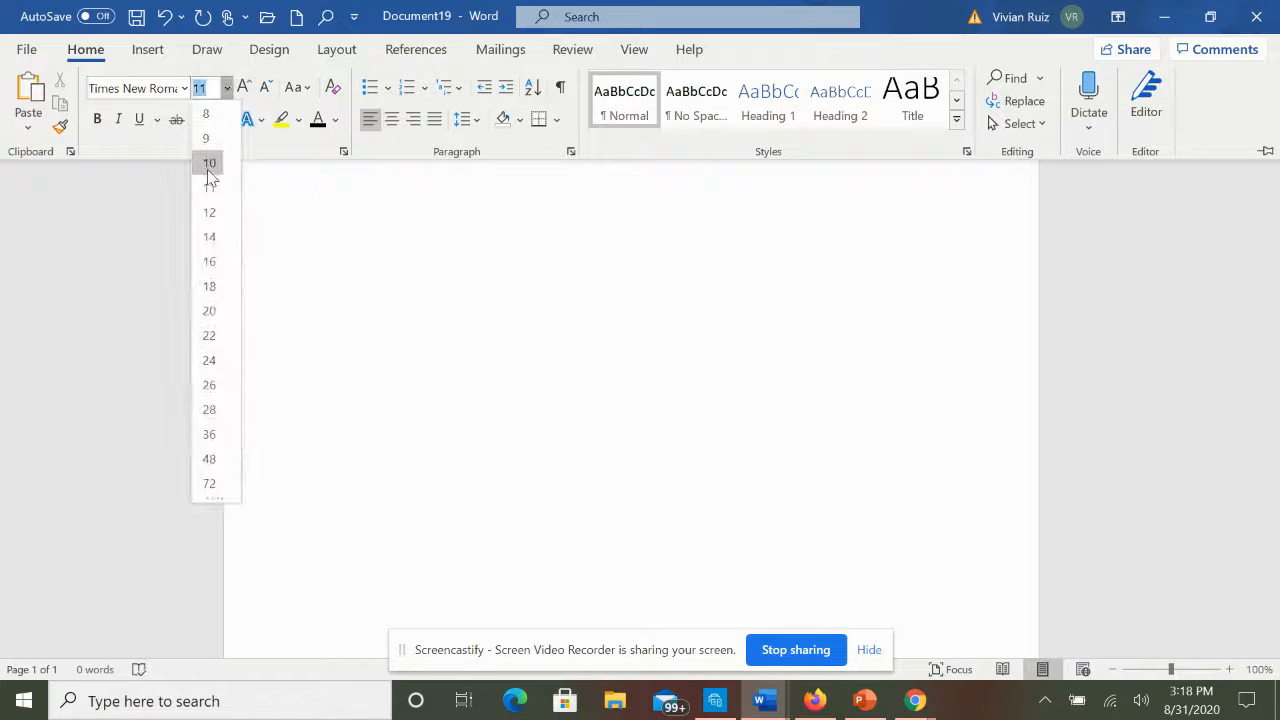
pyautogui.click(209, 212)
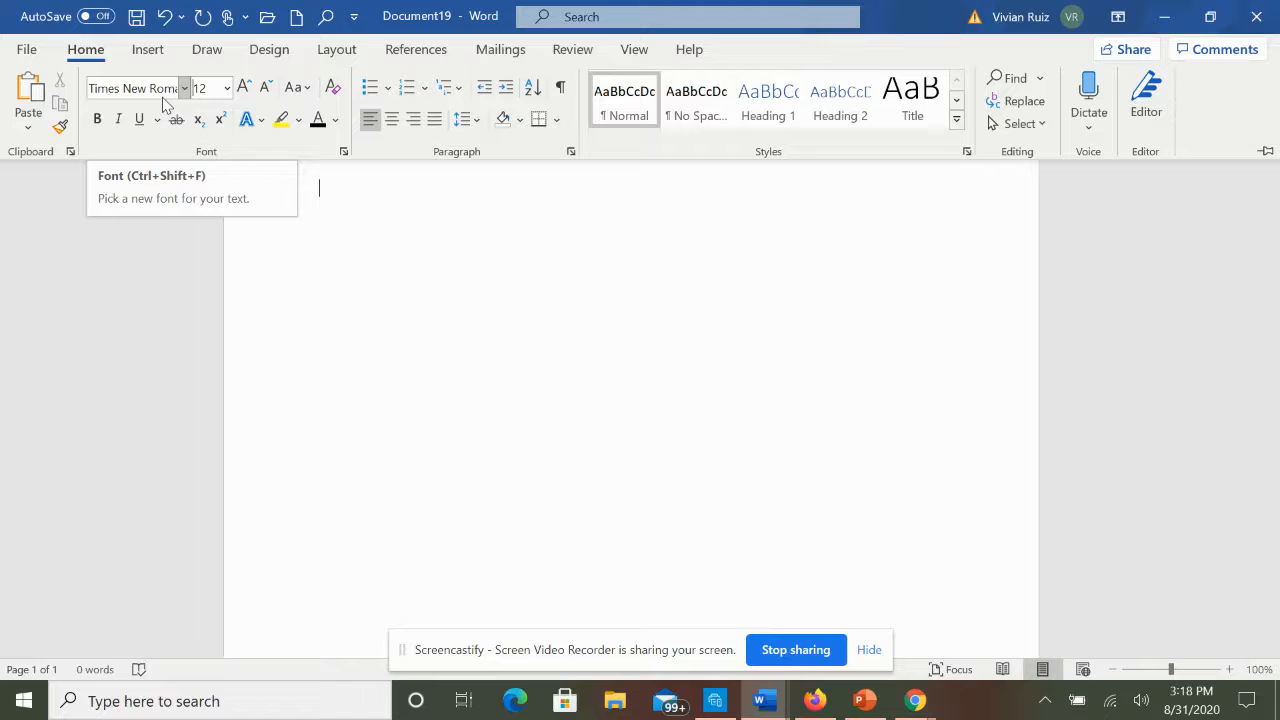
# Set the paragraph line spacing of the blank document to Double.
pyautogui.click(570, 153)
pyautogui.click(690, 388)
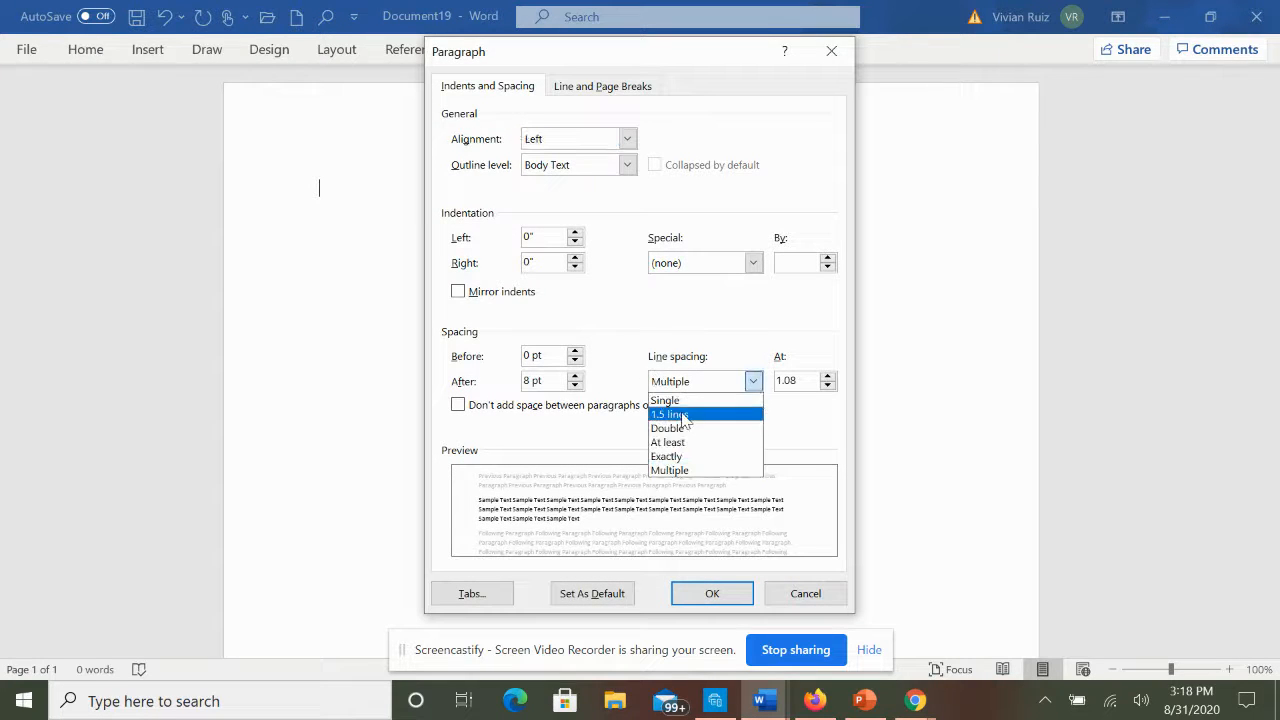
pyautogui.click(680, 428)
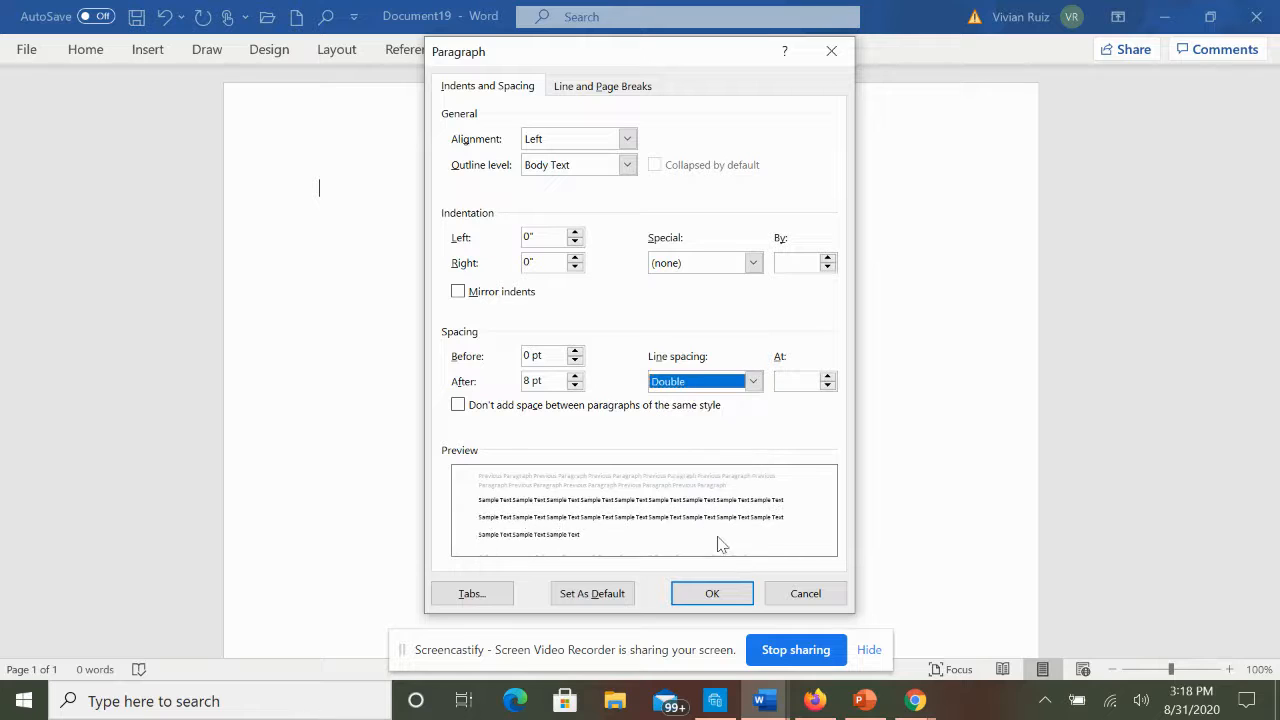
pyautogui.click(731, 597)
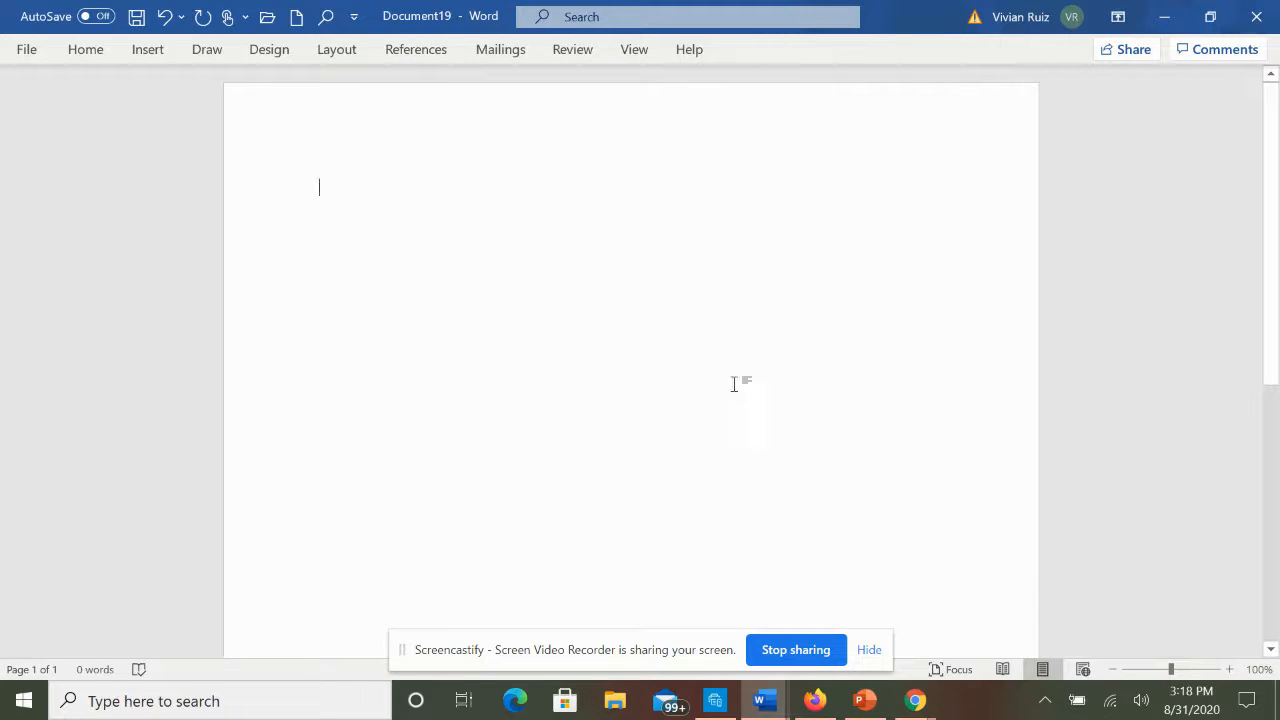
# Set the page margins to 1 inch.
pyautogui.click(337, 58)
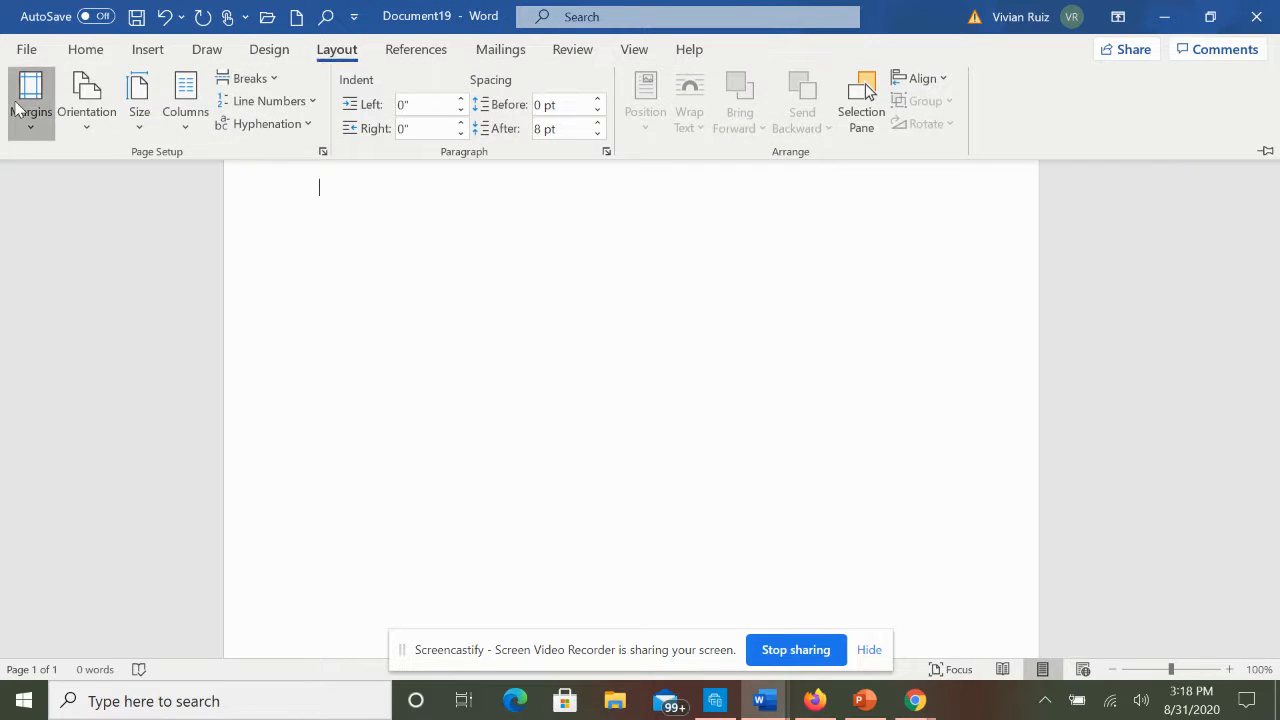
pyautogui.click(18, 108)
pyautogui.click(75, 183)
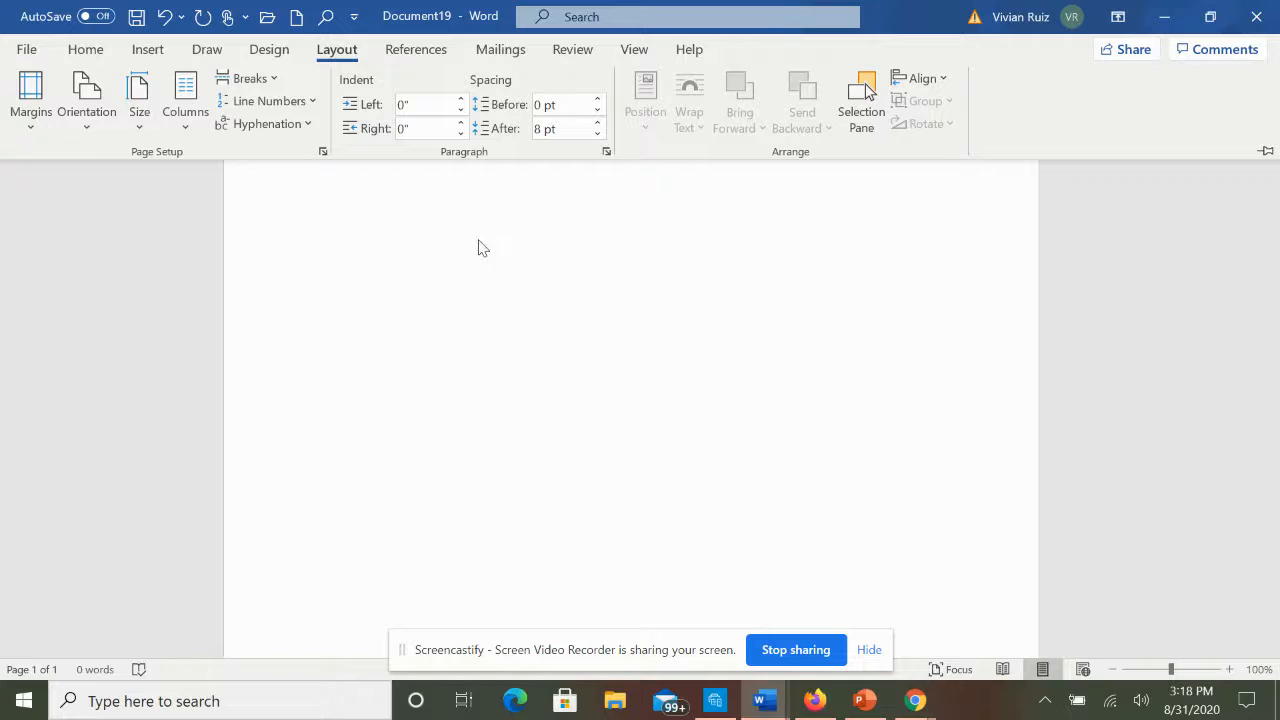
# Insert the built-in Ion (Light) header with its page number aligned at the right margin.
pyautogui.click(148, 50)
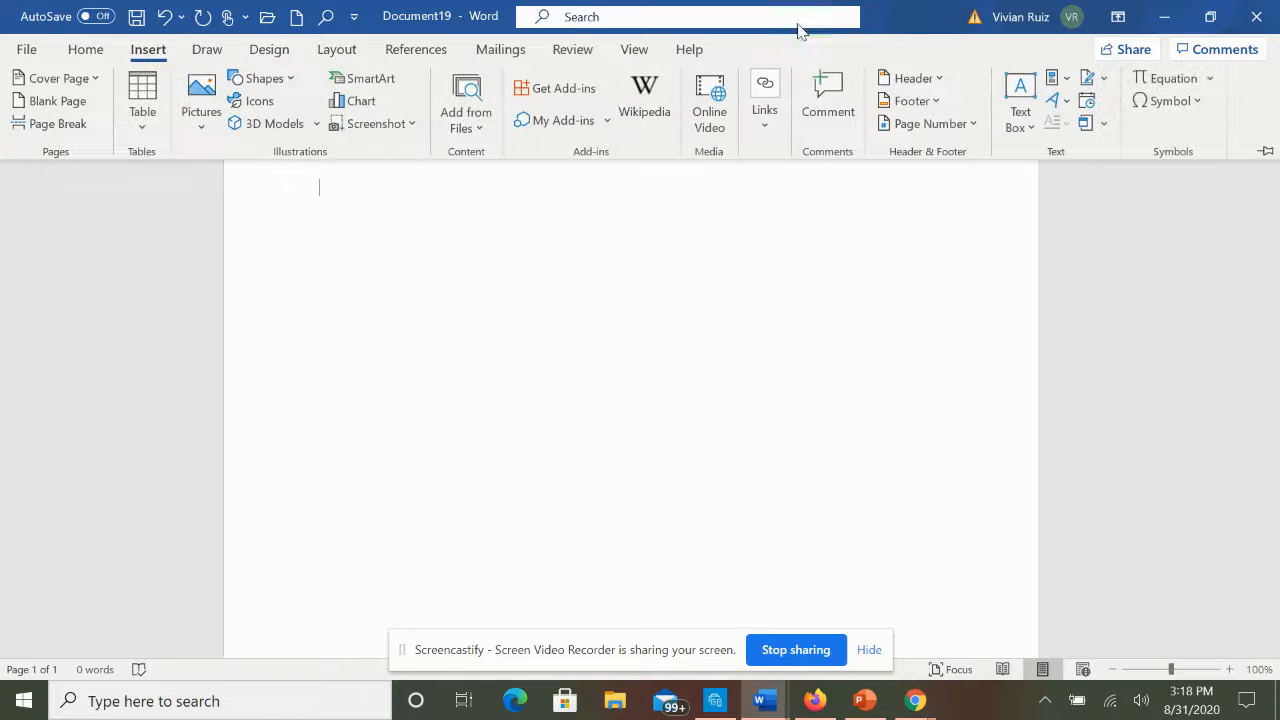
pyautogui.click(943, 84)
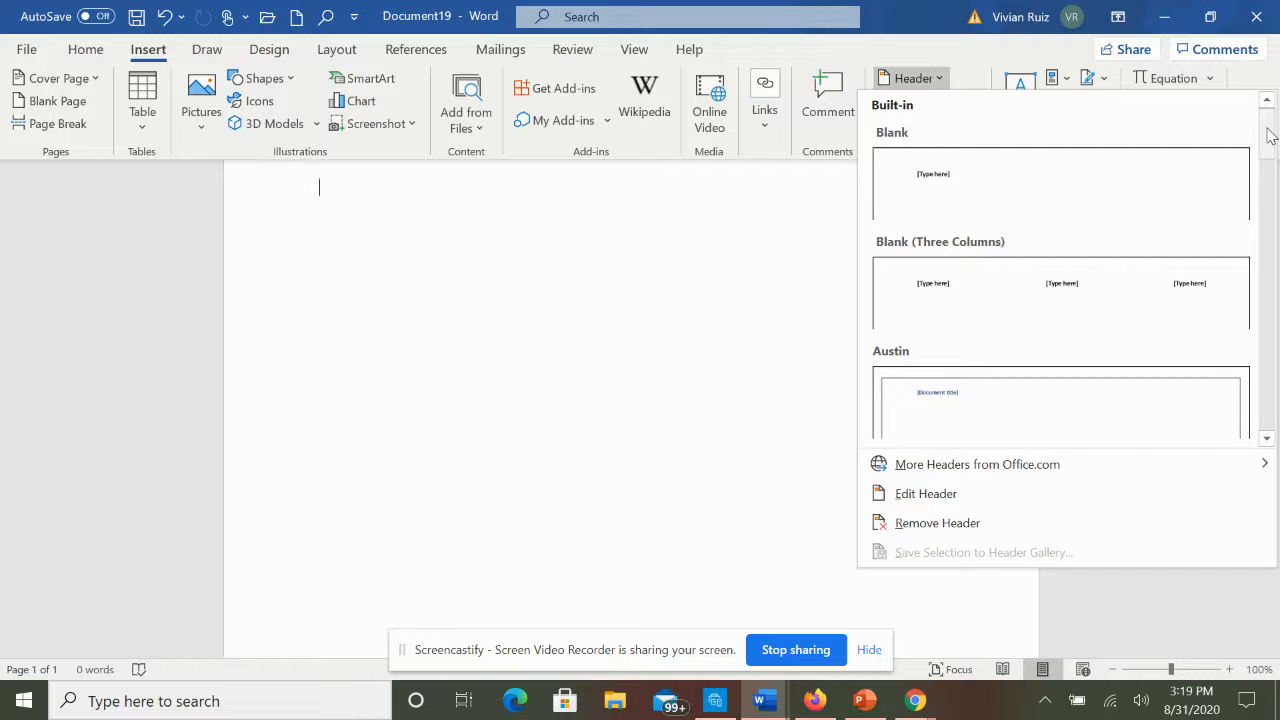
pyautogui.scroll(-3, 1203, 243)
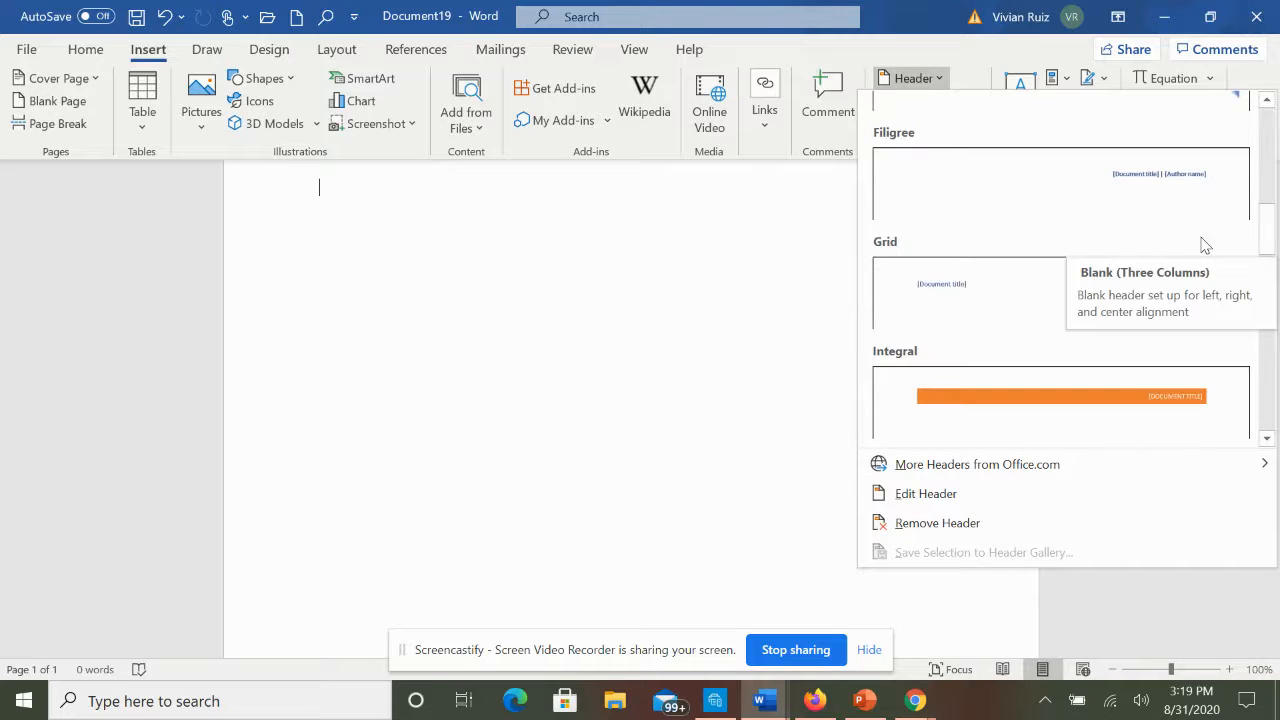
pyautogui.moveTo(1267, 206); pyautogui.dragTo(1268, 277)
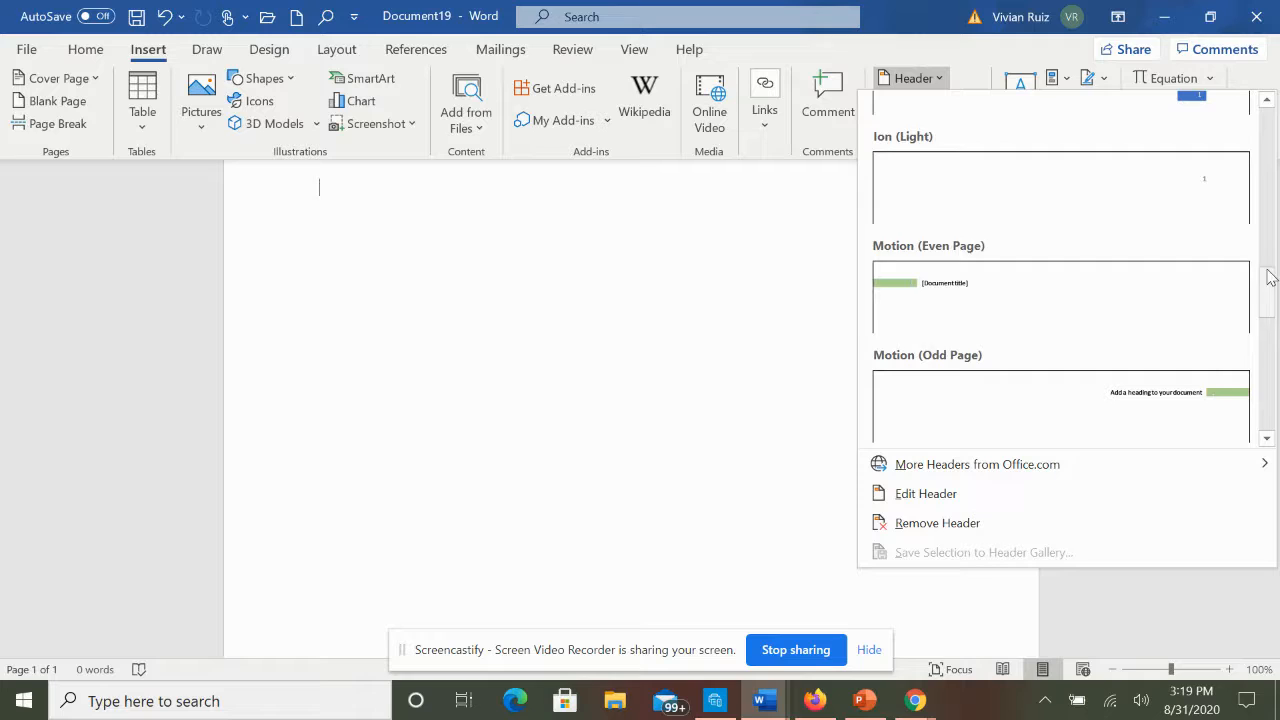
pyautogui.click(1214, 195)
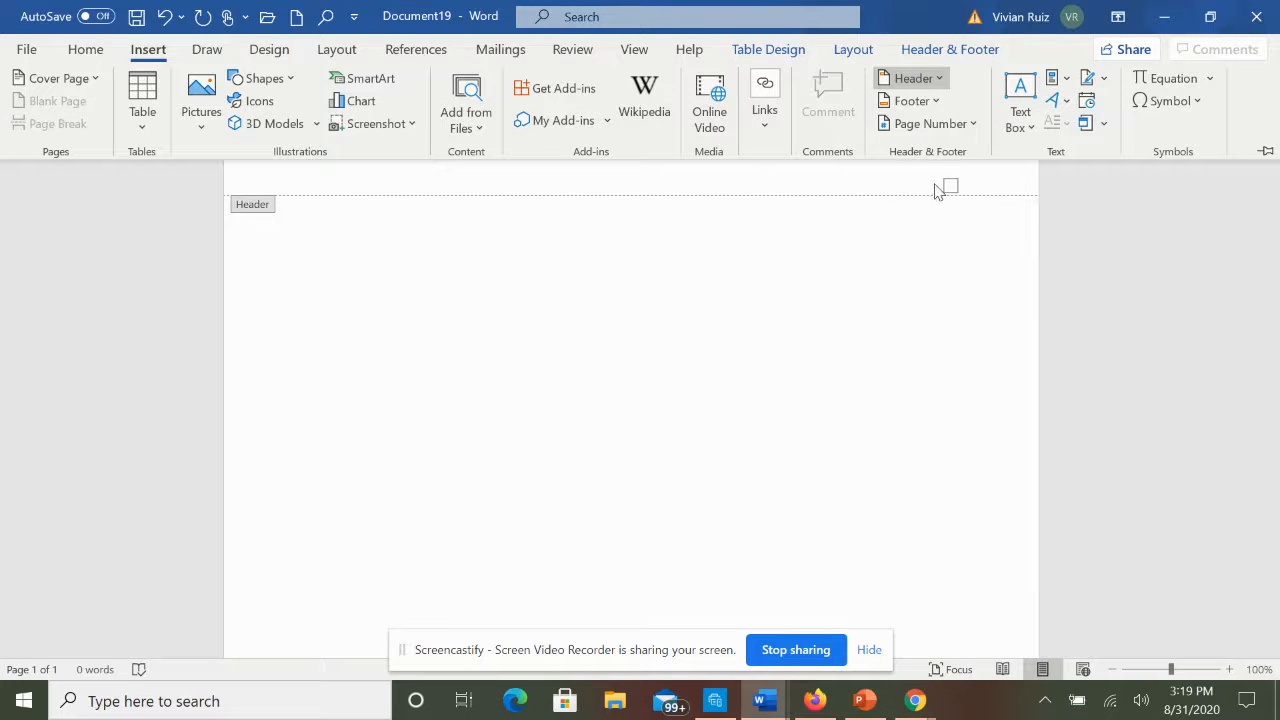
# Add the student's last name and a space before the page number in the header.
pyautogui.click(936, 140)
pyautogui.write('Smi')
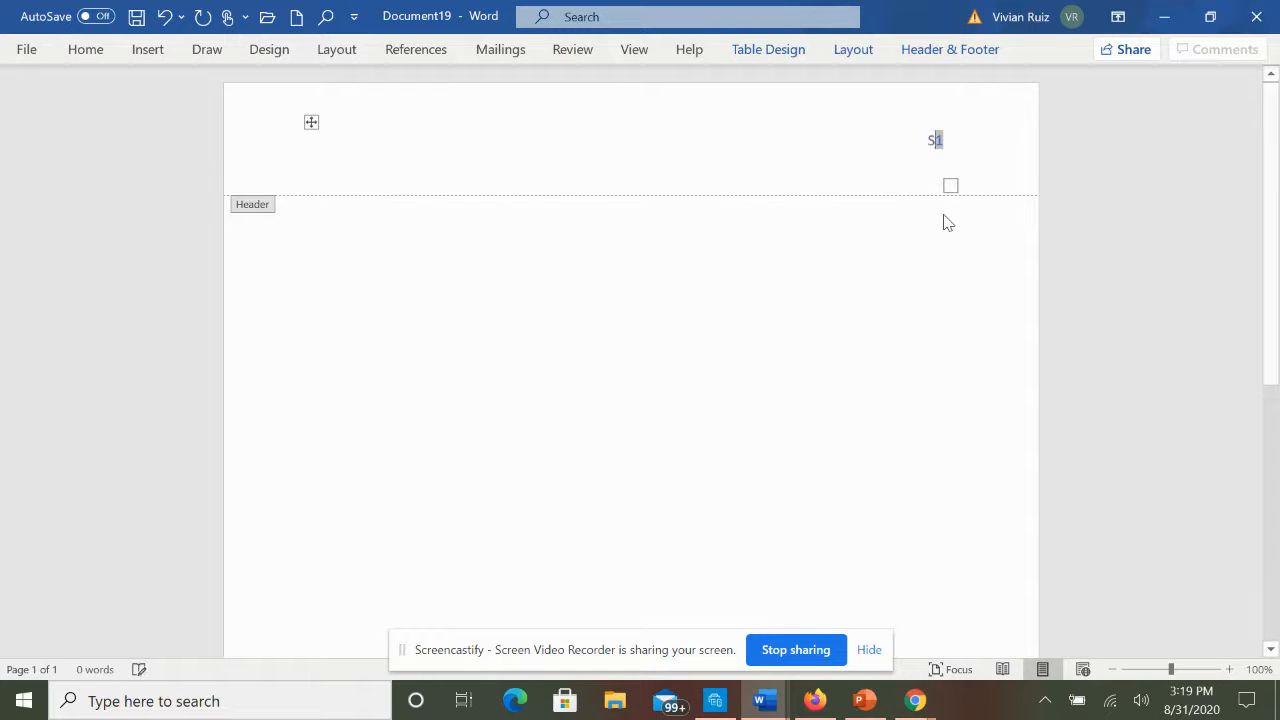
pyautogui.write('th')
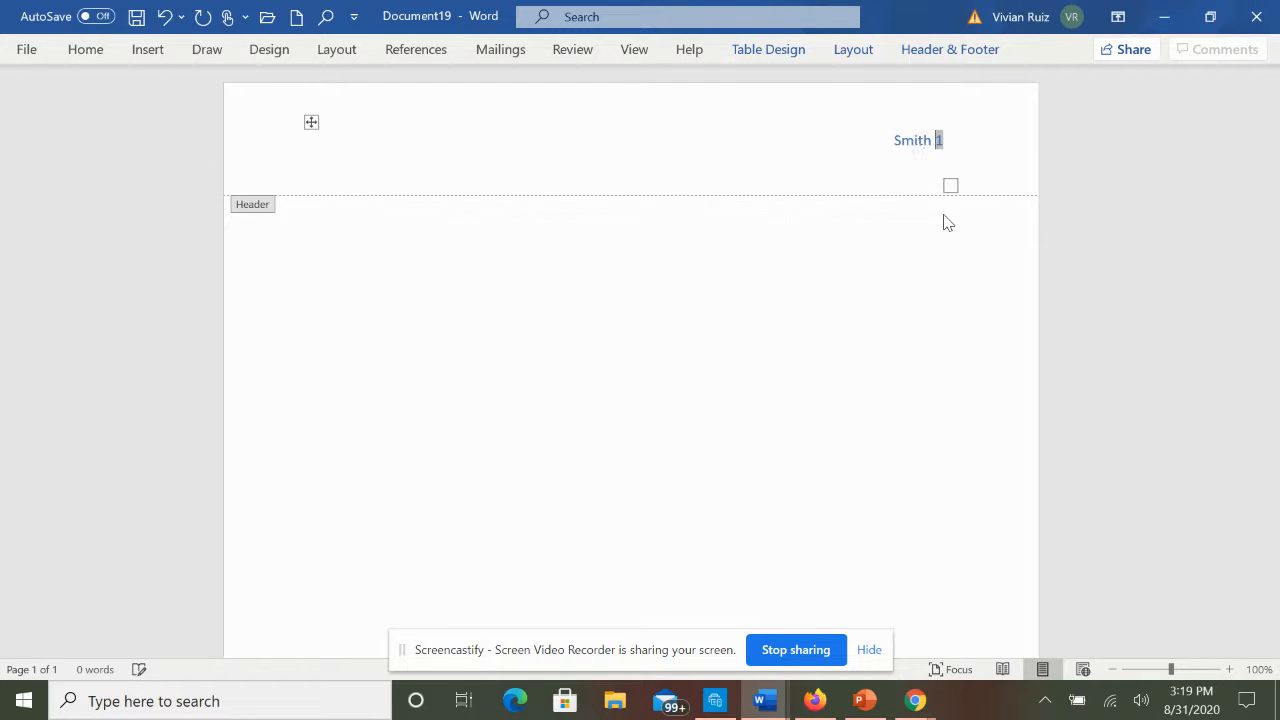
# Format the header's last name and page number in black Times New Roman, size 12, and return to the document body.
pyautogui.click(895, 140)
pyautogui.moveTo(908, 139); pyautogui.dragTo(948, 146)
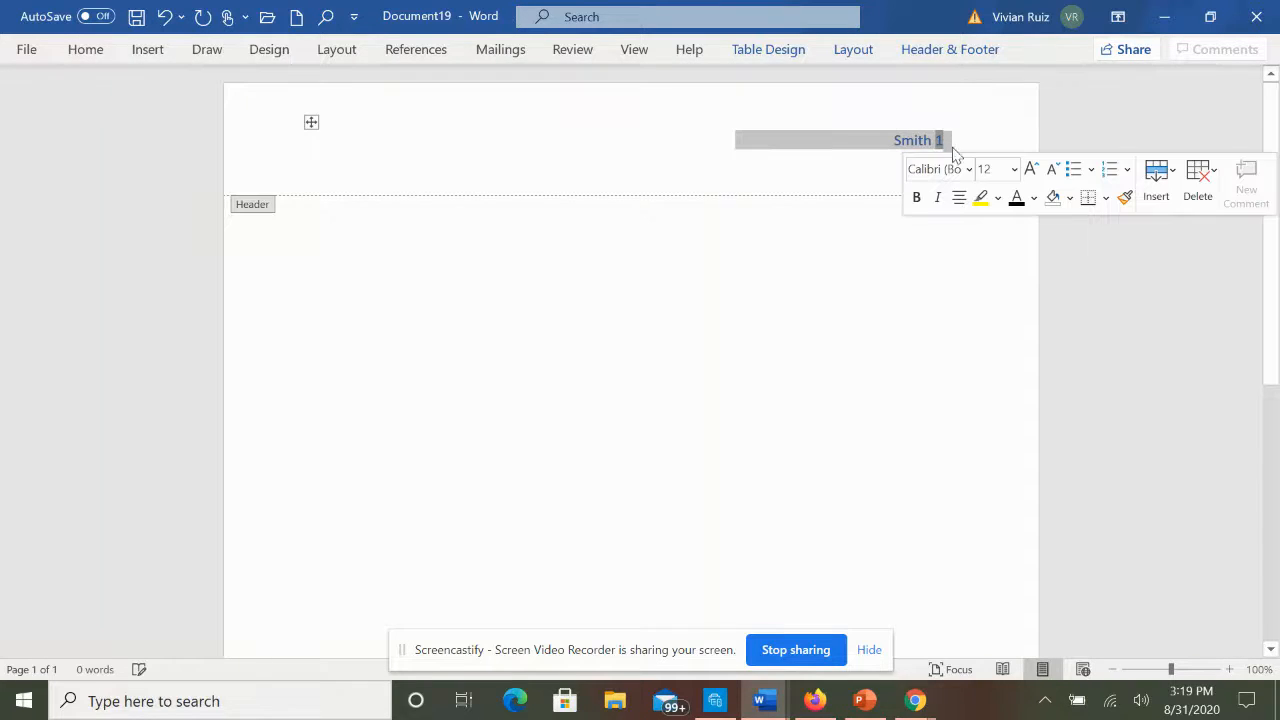
pyautogui.click(1033, 197)
pyautogui.click(1033, 223)
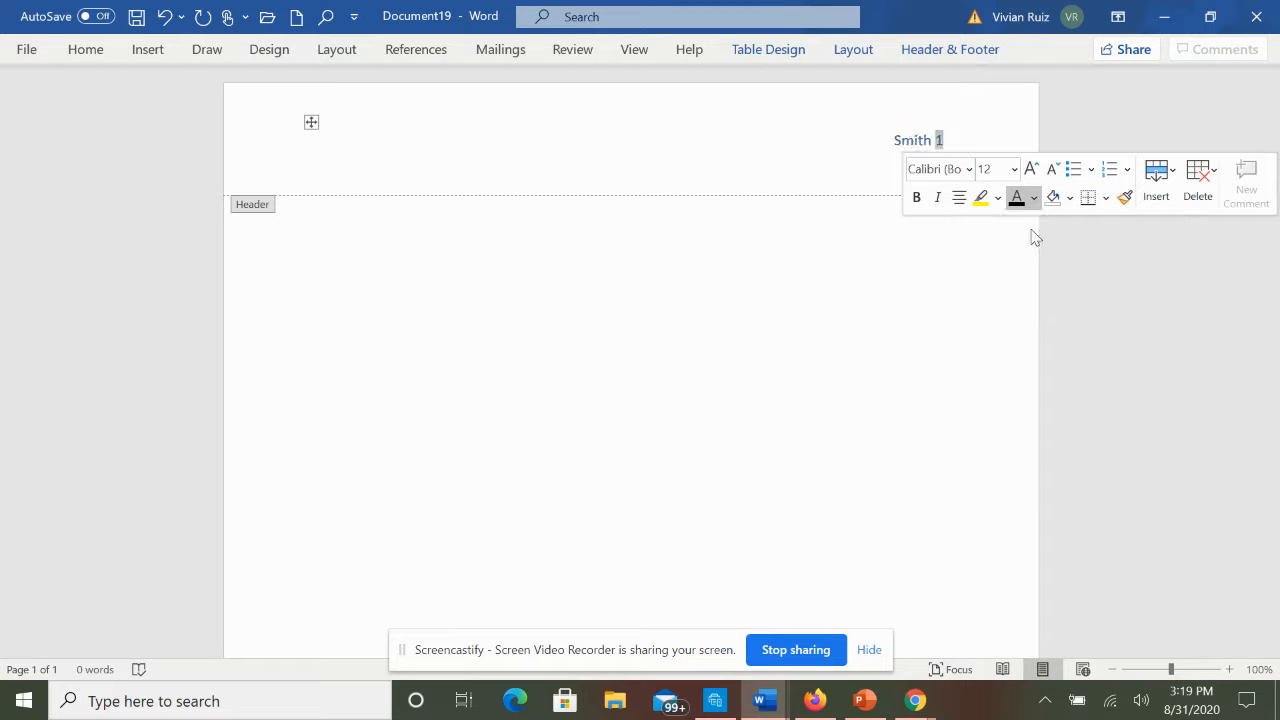
pyautogui.click(969, 170)
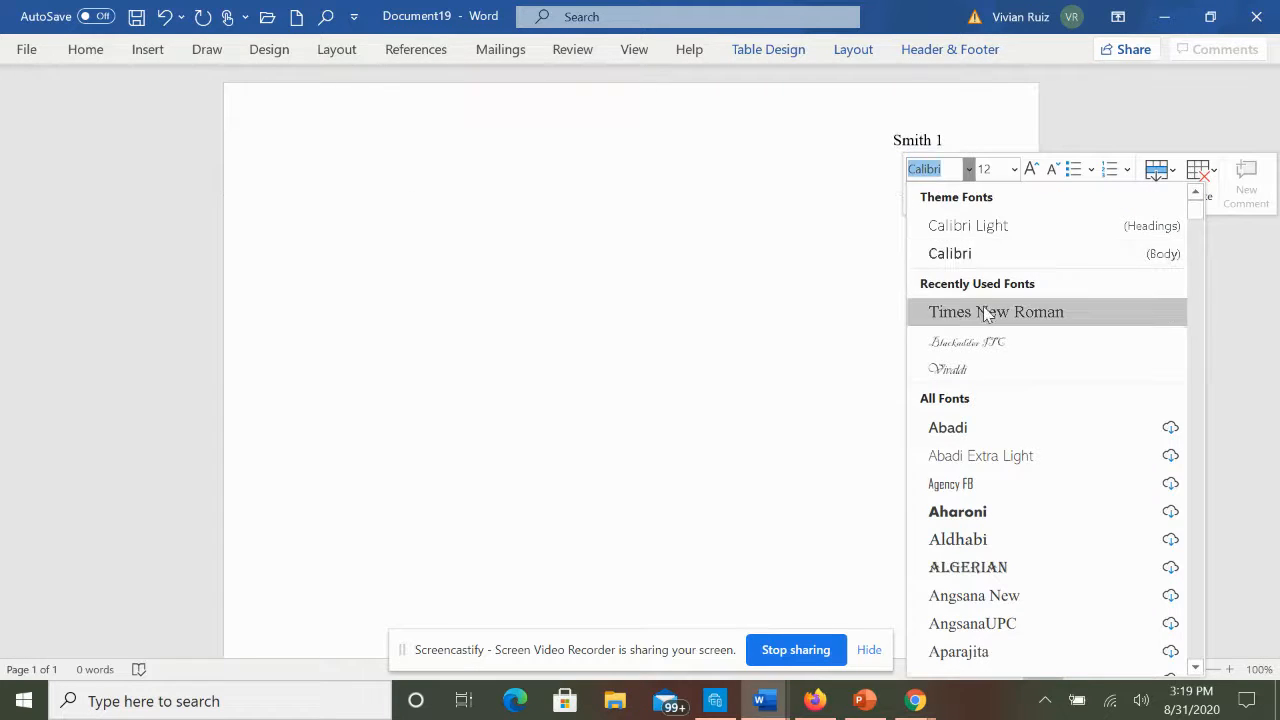
pyautogui.click(988, 313)
pyautogui.click(1014, 170)
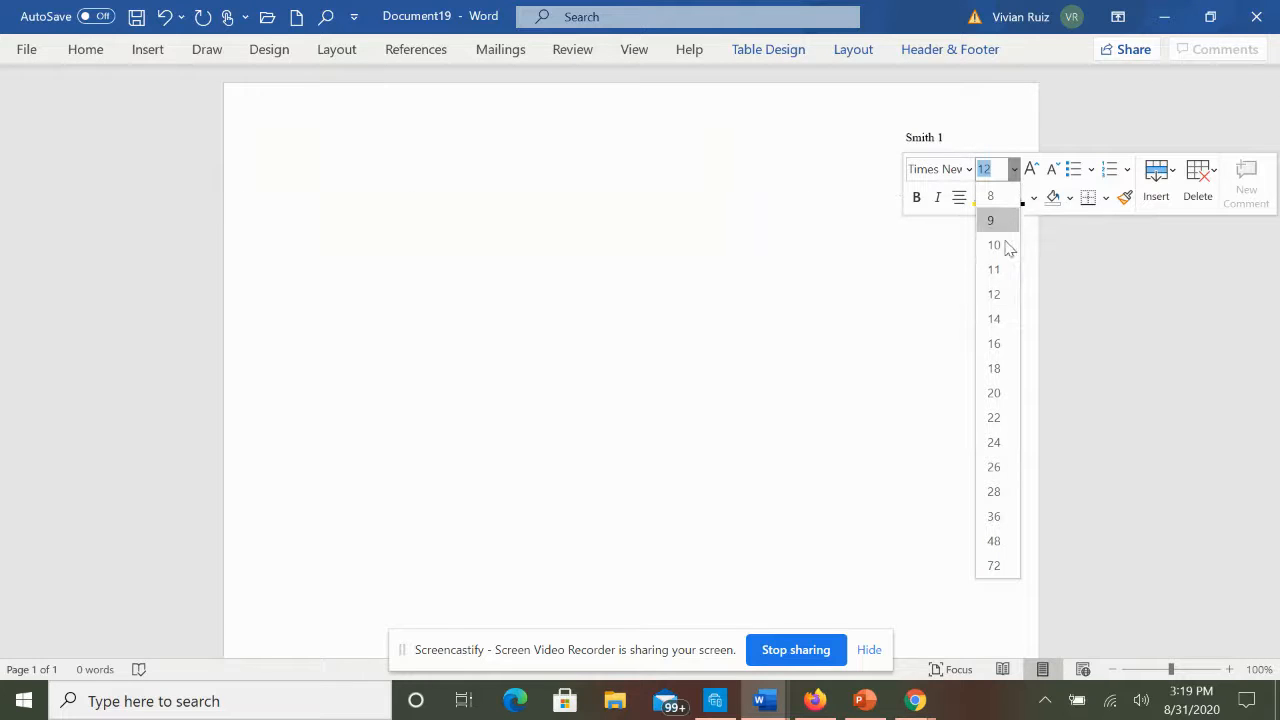
pyautogui.click(995, 294)
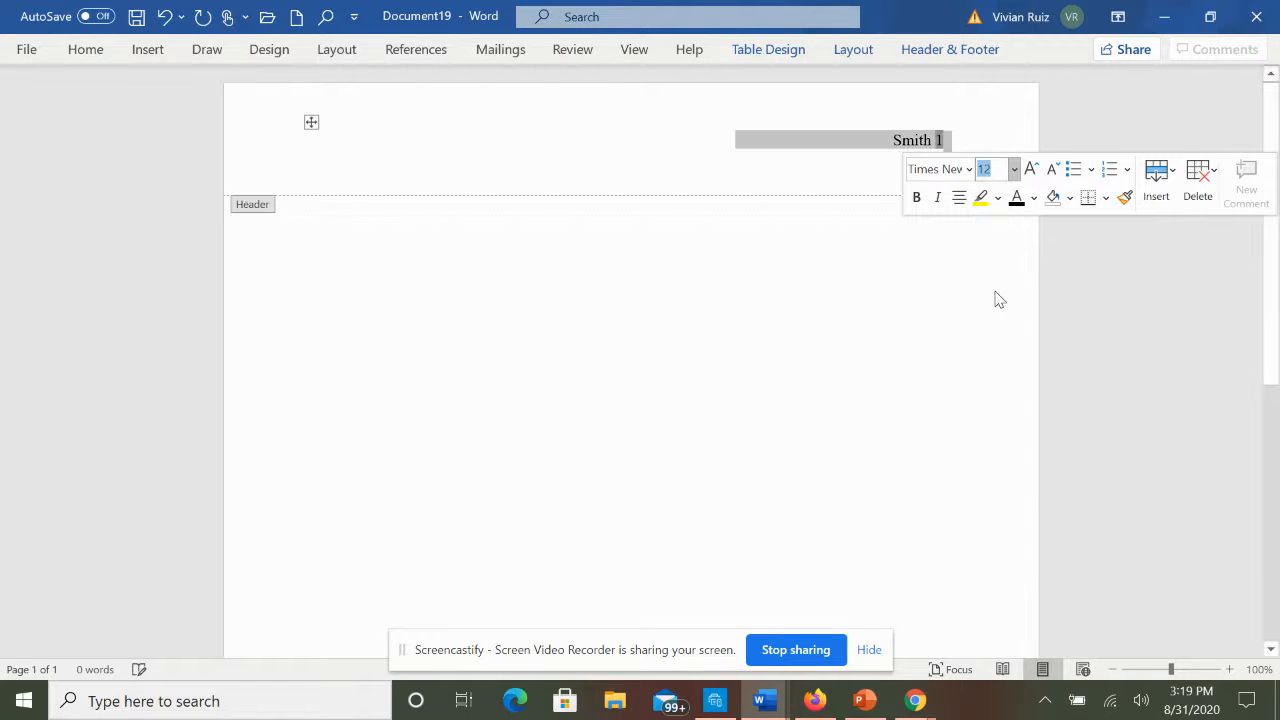
pyautogui.click(945, 140)
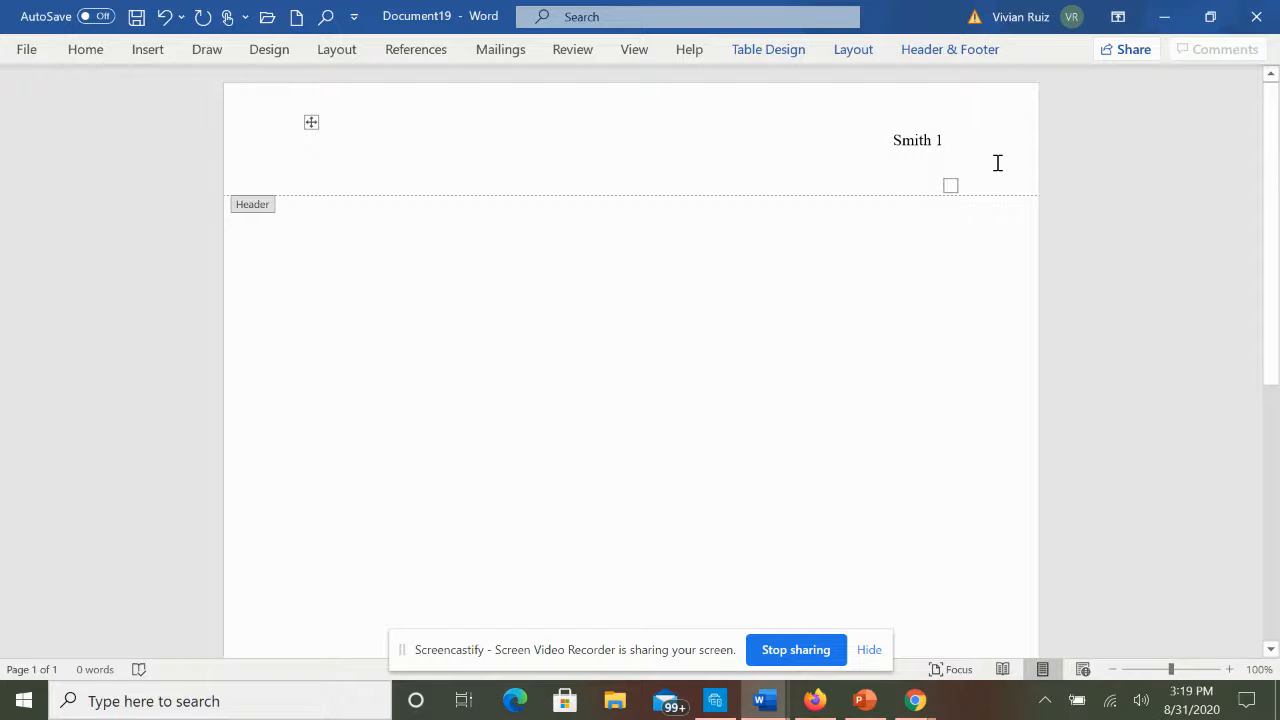
pyautogui.doubleClick(610, 263)
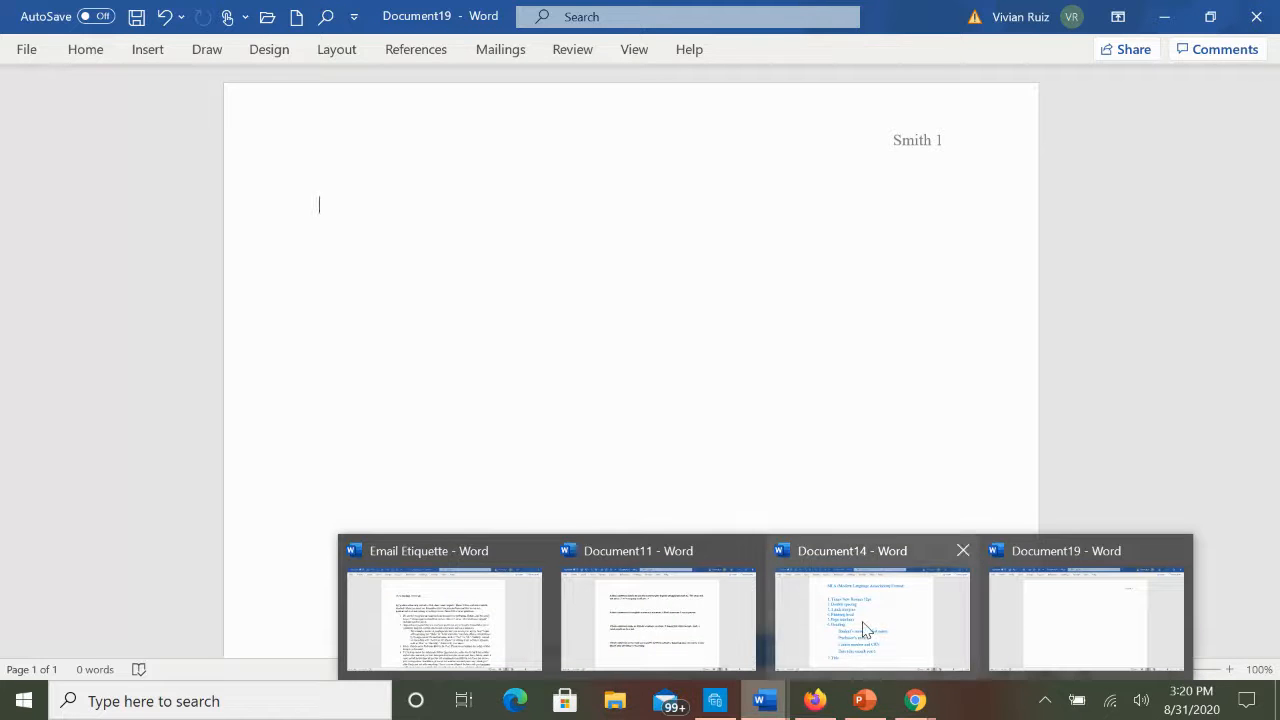
# Consult the heading requirements in Document14, and enter the student's full name and the professor's title and name on separate lines in Document19.
pyautogui.click(865, 628)
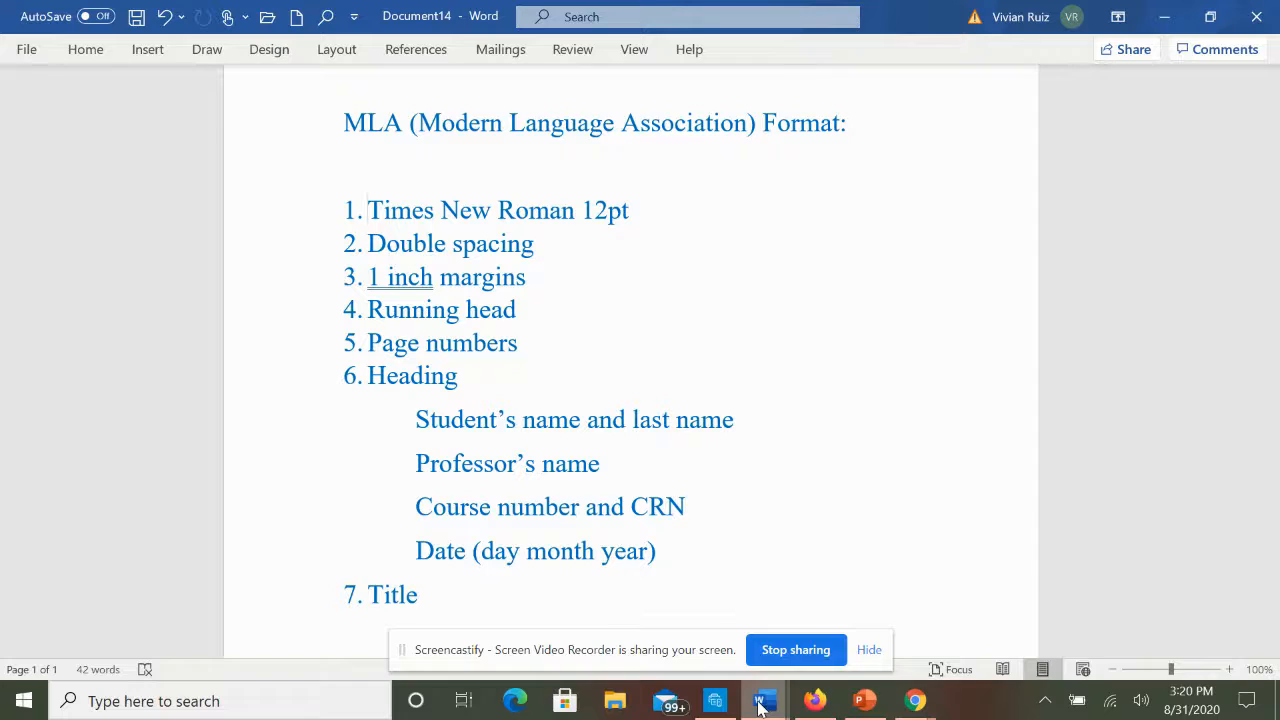
pyautogui.moveTo(760, 705)
pyautogui.click(1028, 612)
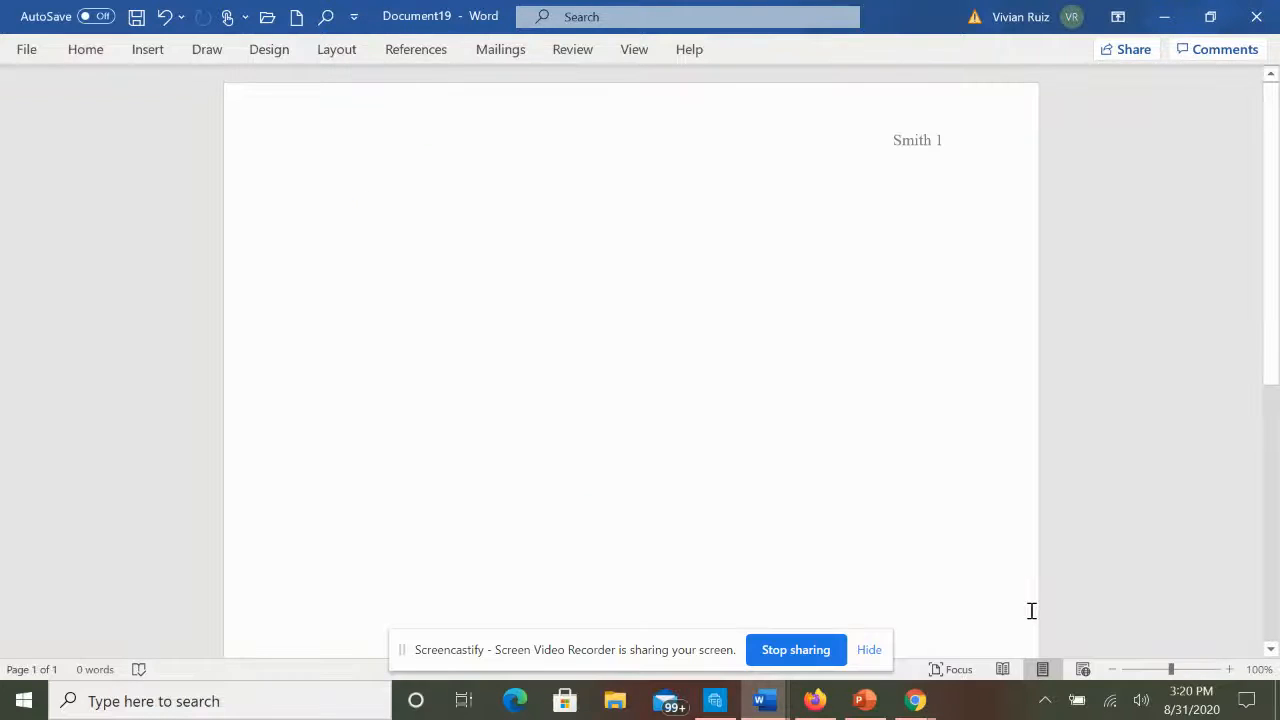
pyautogui.write('John Smith')
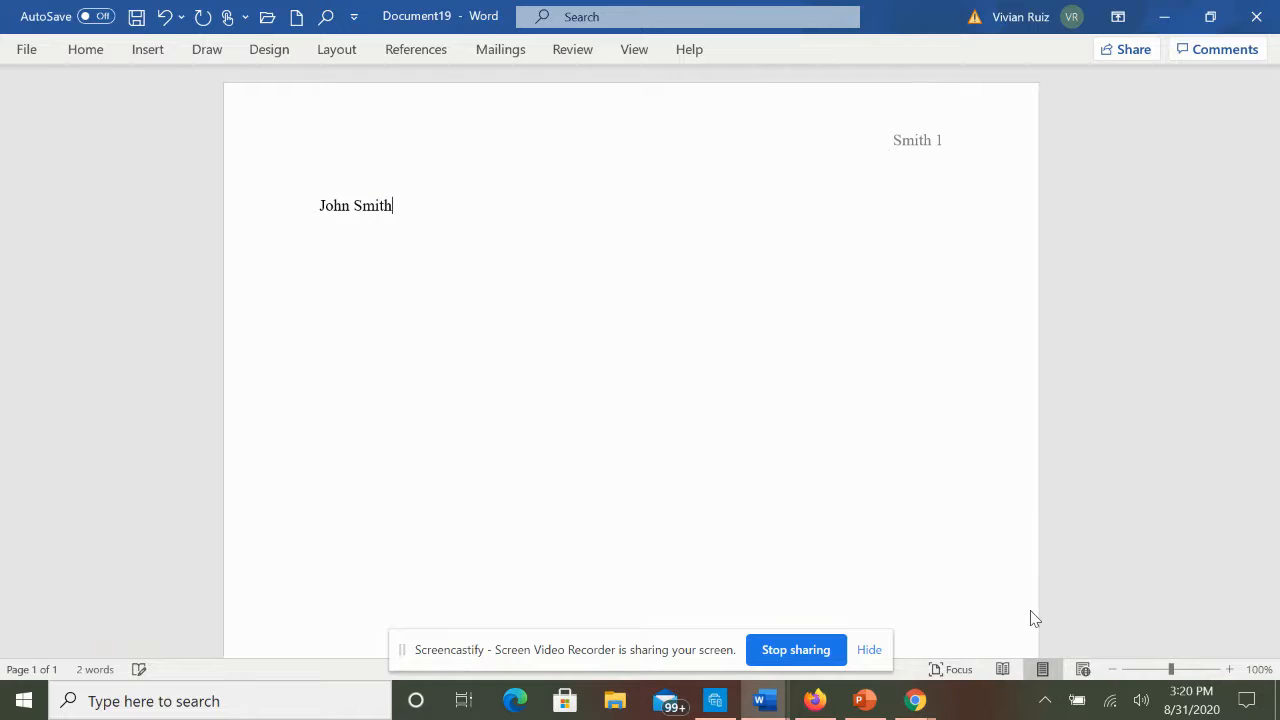
pyautogui.write('Dr R')
pyautogui.write('ui')
pyautogui.write('.')
pyautogui.press('Return')
# Complete the heading with the course line "ENC1101. 11323" and the date "31 August 2020" on separate lines.
pyautogui.write('ENC1101. 11323')
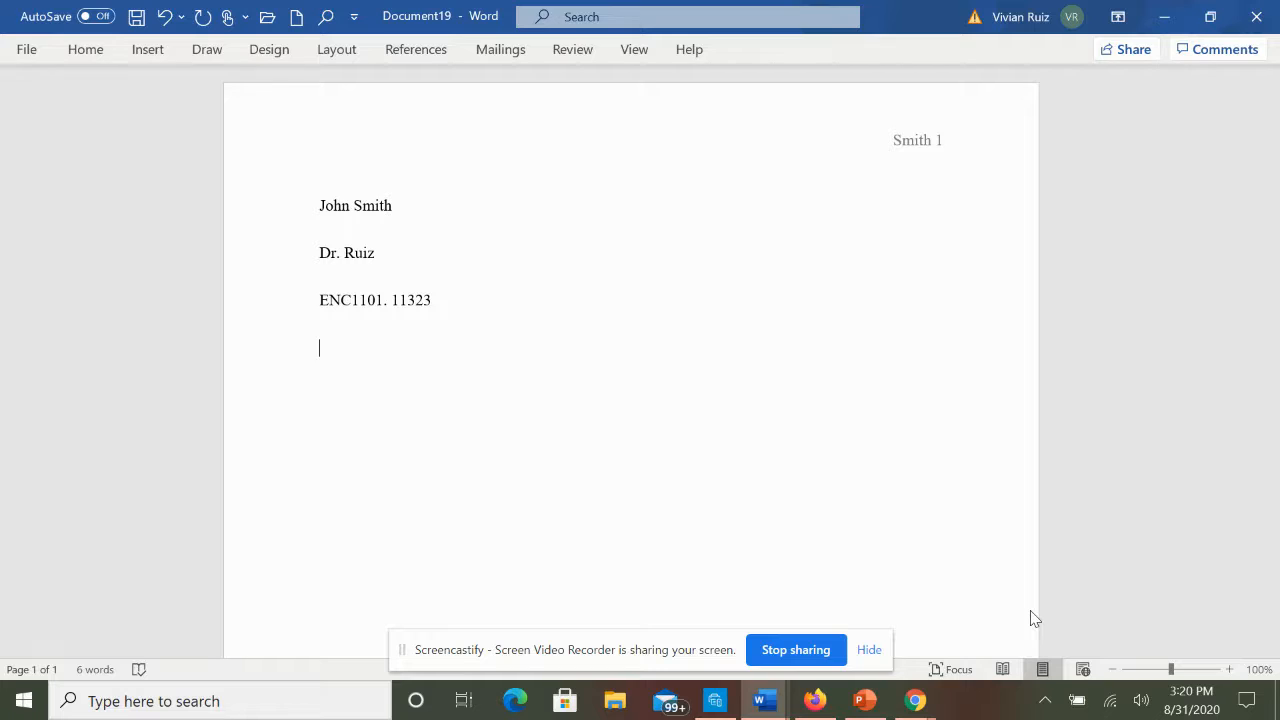
pyautogui.press('Return')
pyautogui.write('31 August 2020')
pyautogui.press('Return')
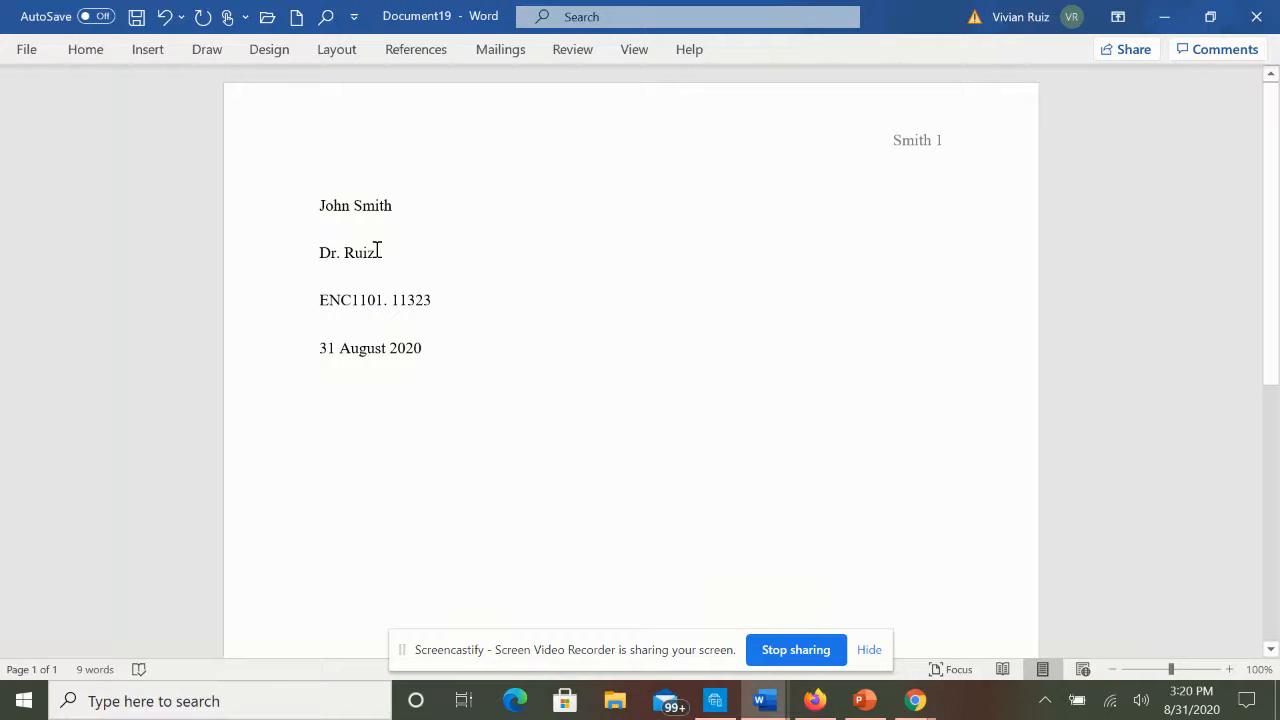
# Remove the space in the heading's course line so it reads "ENC1101.11323".
pyautogui.click(391, 299)
pyautogui.press('BackSpace')
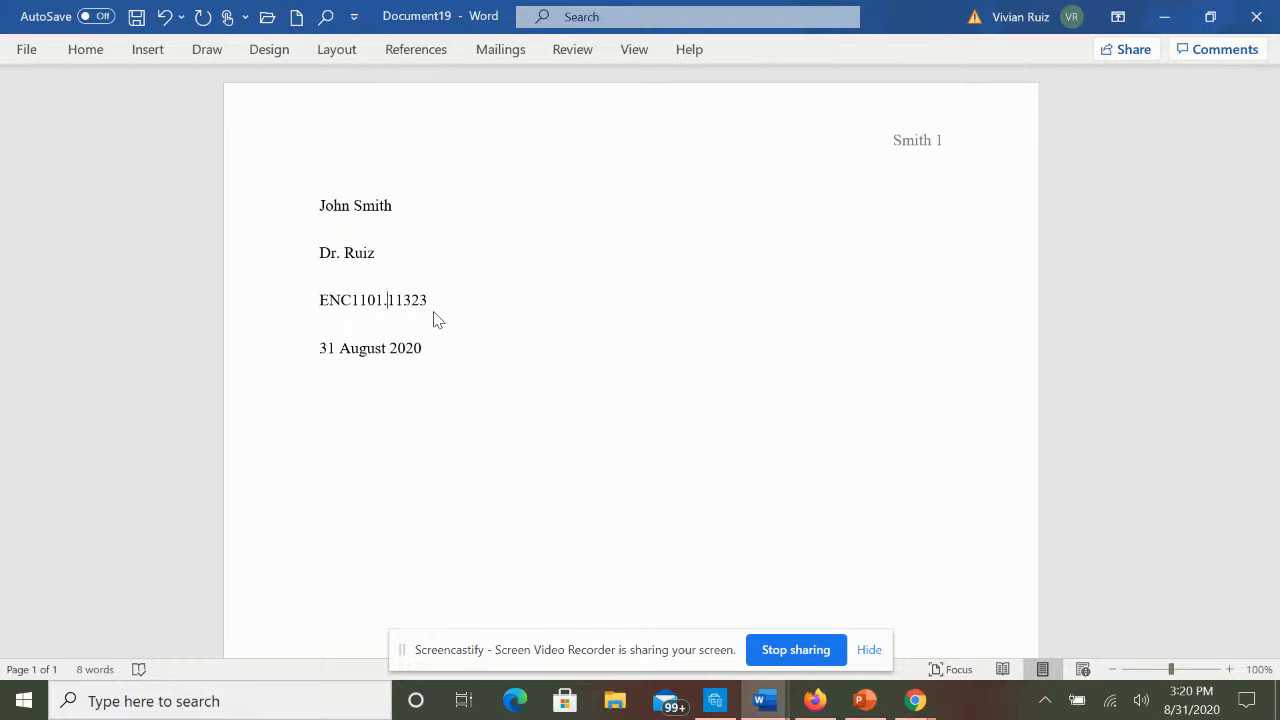
pyautogui.click(429, 301)
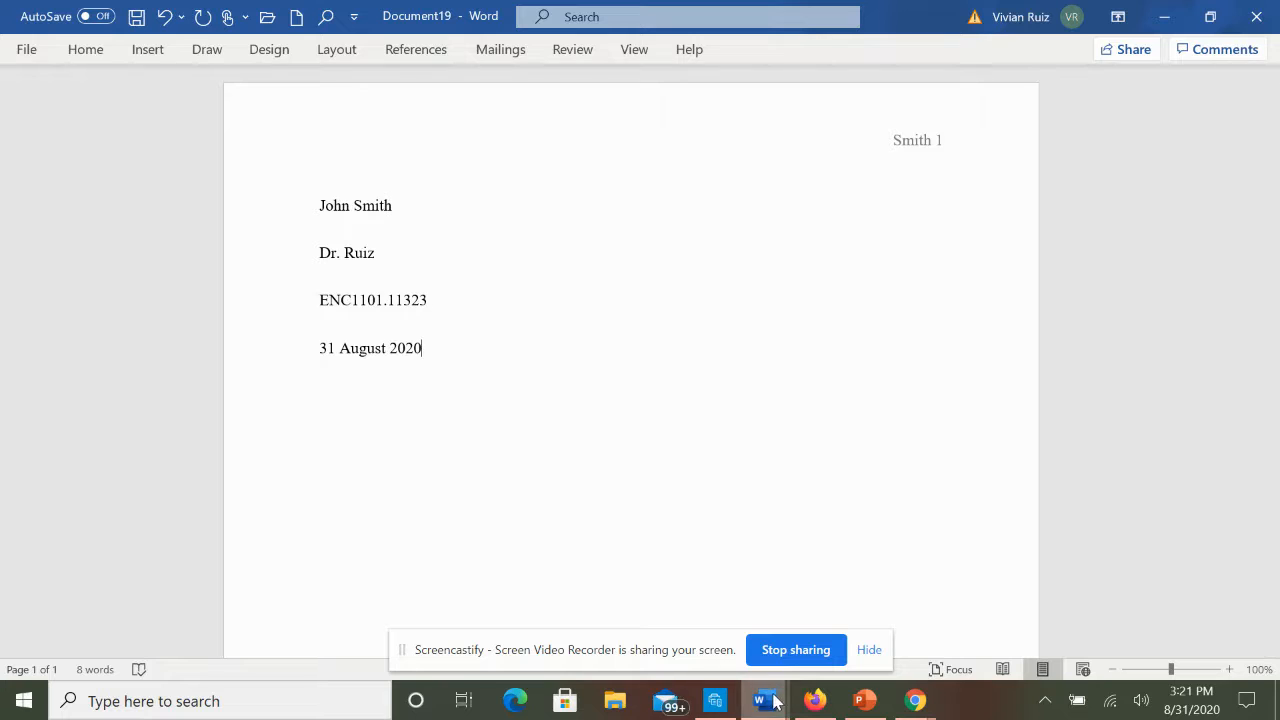
# Switch to the MLA checklist in Document14 and review the heading and title requirements.
pyautogui.moveTo(776, 703)
pyautogui.click(909, 628)
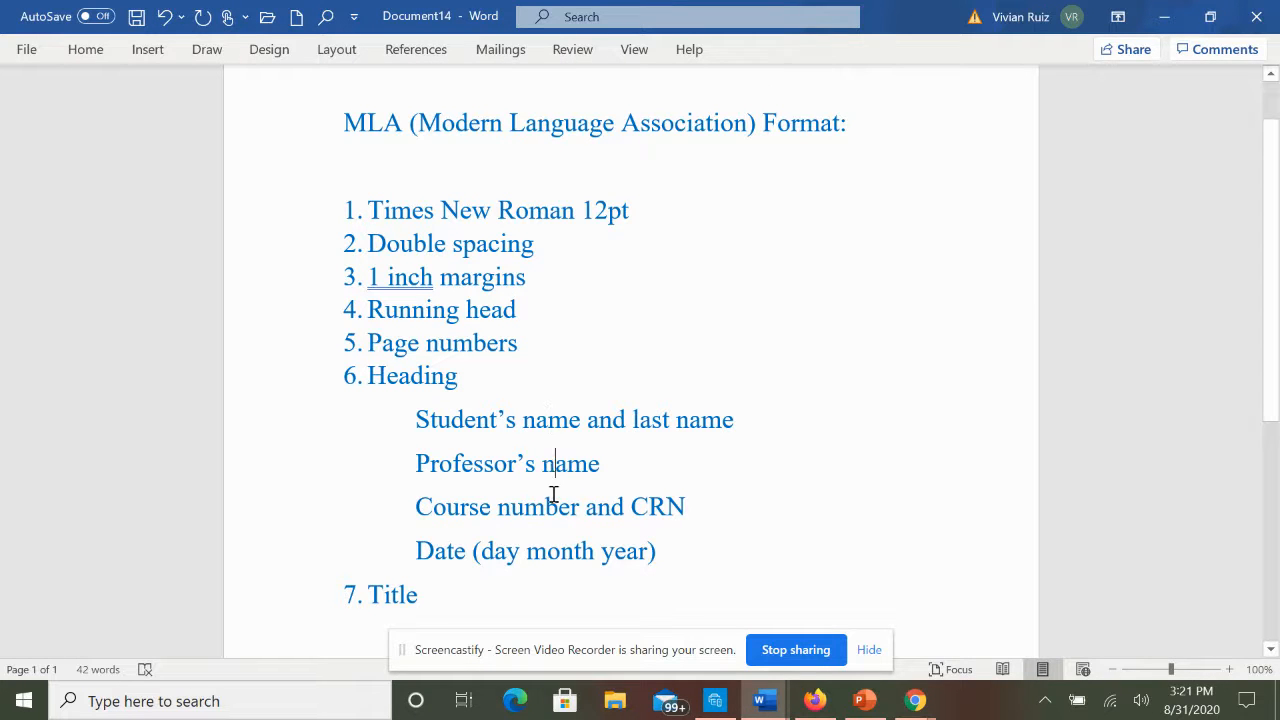
pyautogui.scroll(-1, 726, 488)
pyautogui.click(680, 501)
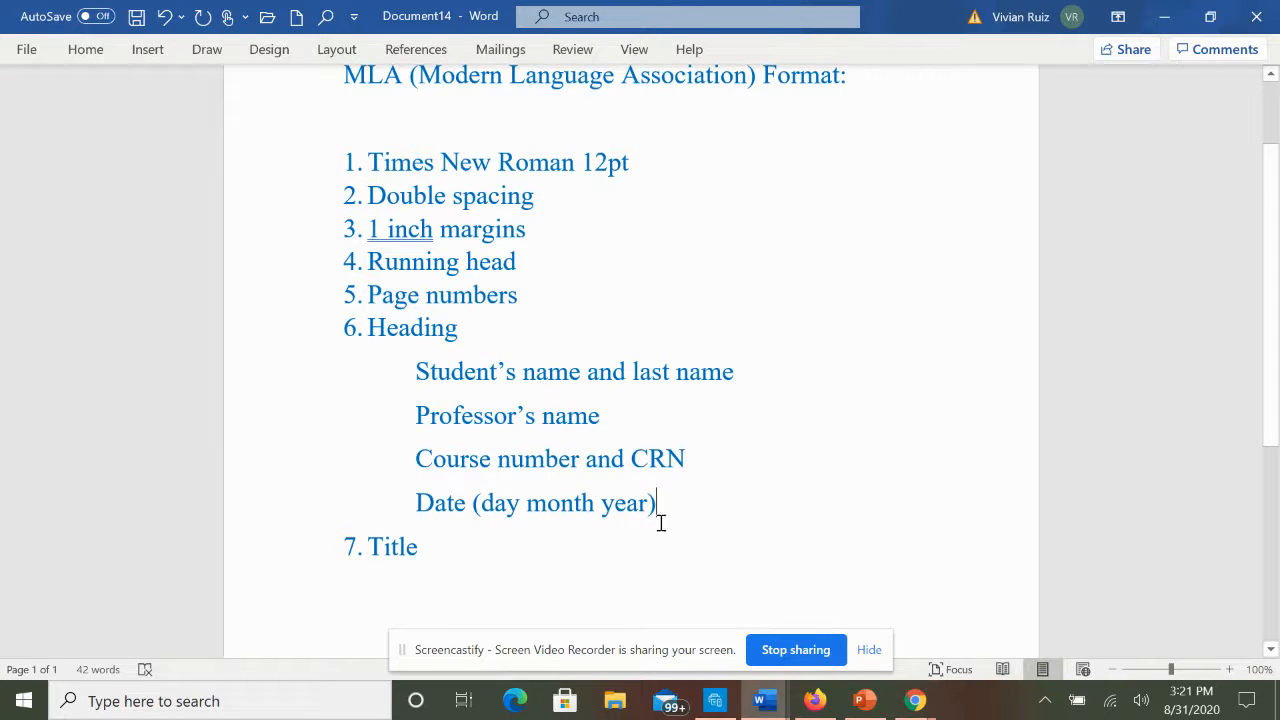
# Return to Document19 and center the new line below the heading's date for the title.
pyautogui.click(483, 563)
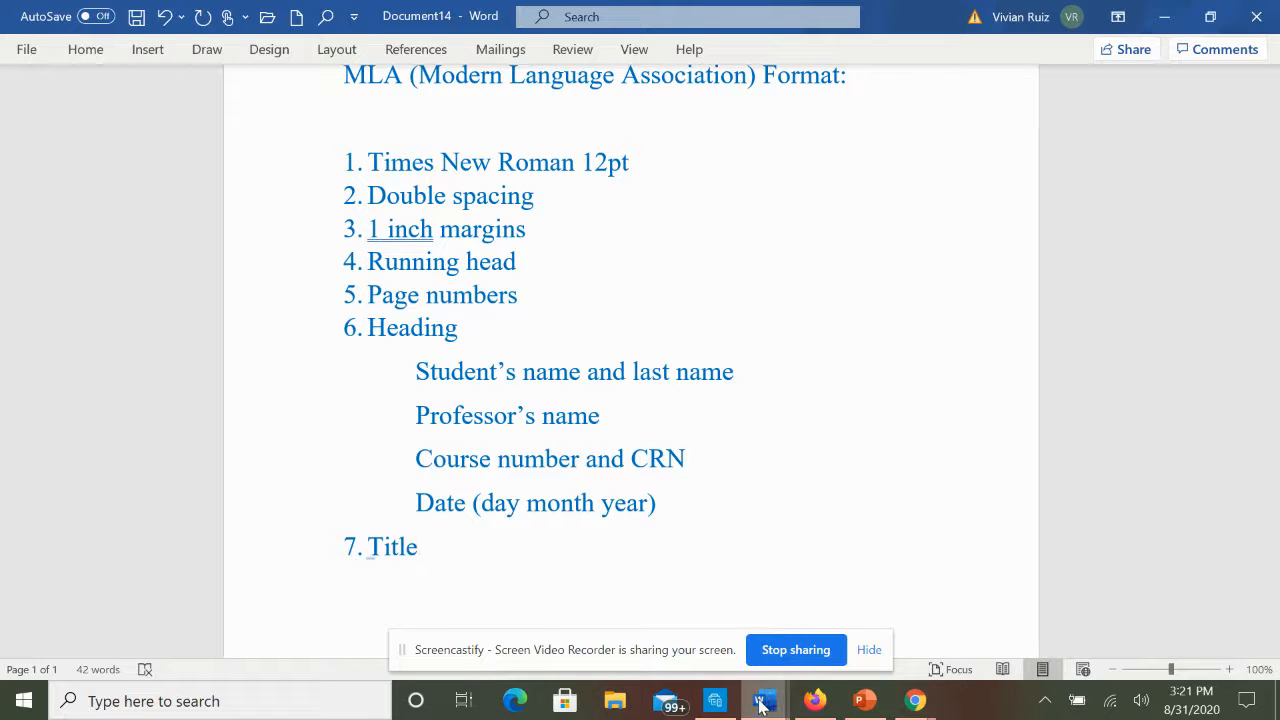
pyautogui.moveTo(760, 705)
pyautogui.click(1066, 614)
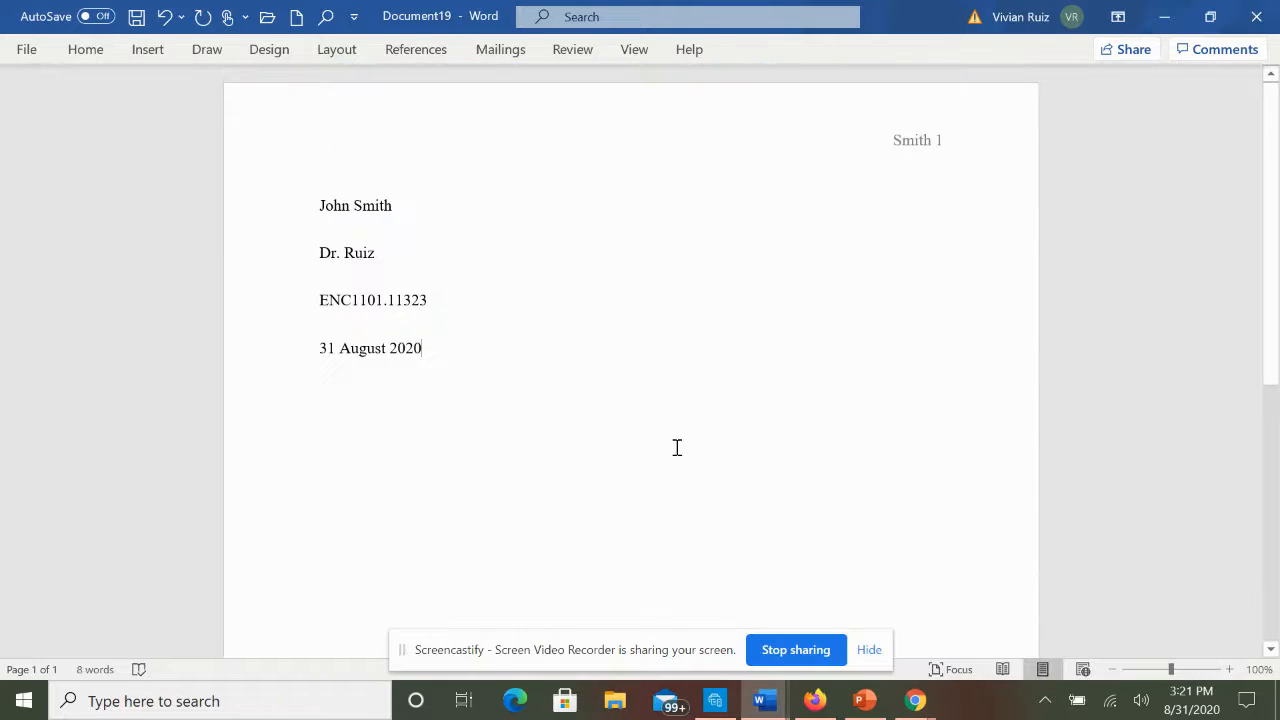
pyautogui.click(526, 393)
pyautogui.click(87, 50)
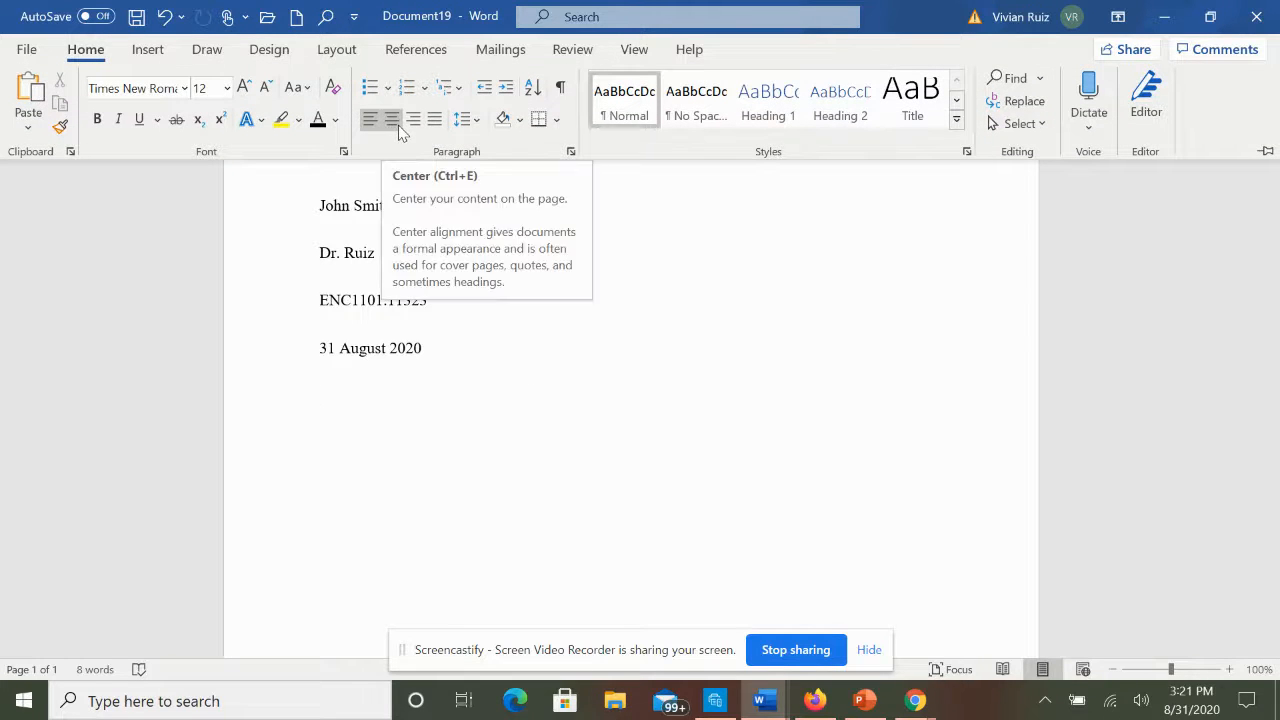
pyautogui.click(396, 125)
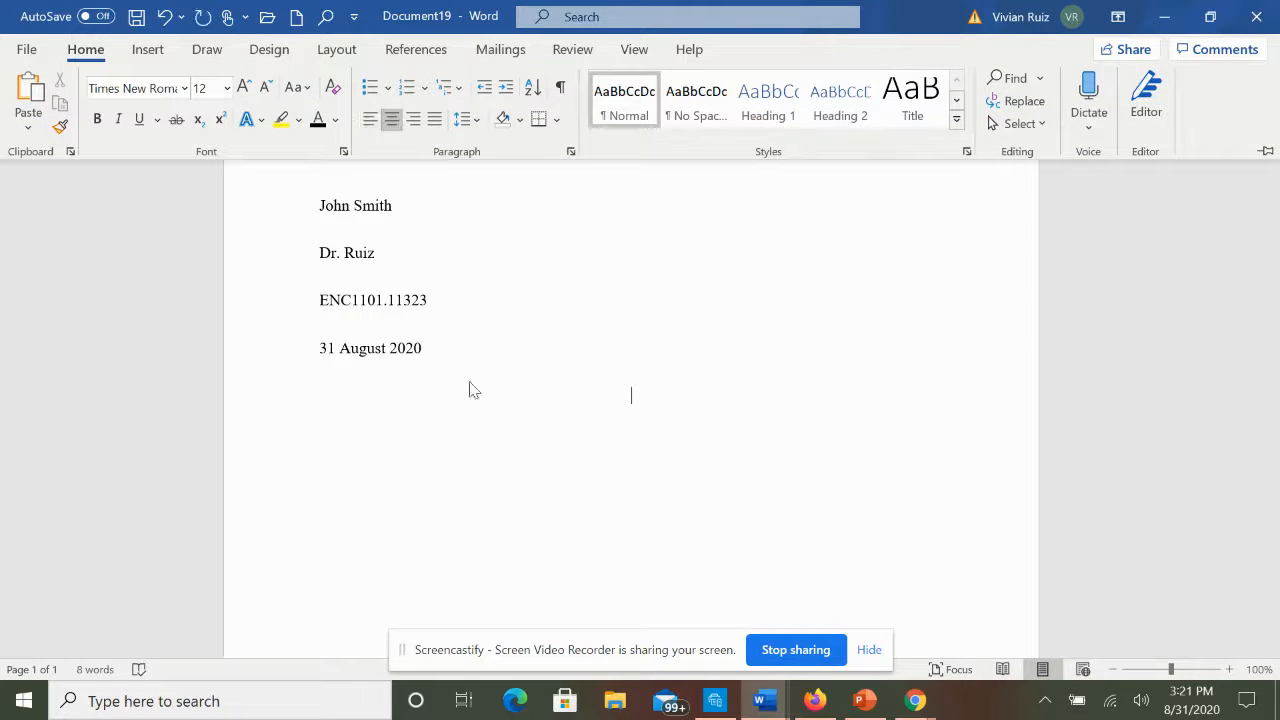
pyautogui.click(558, 491)
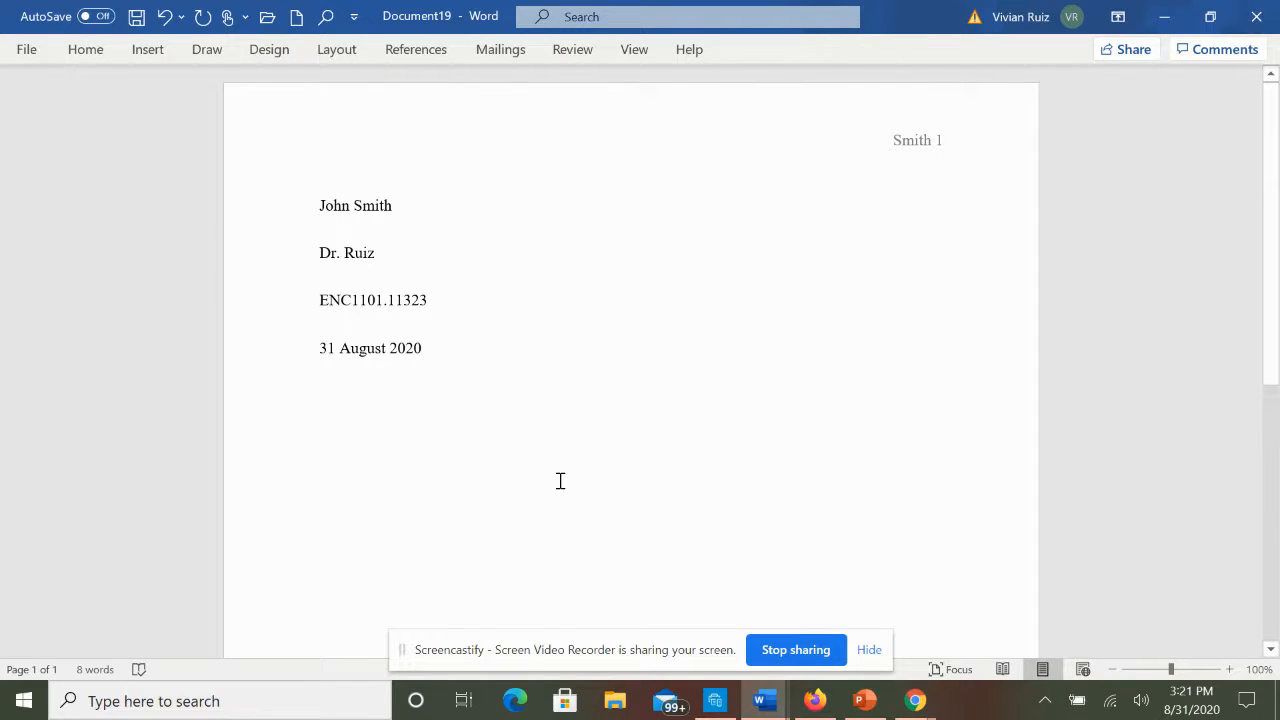
# Enter the title Homework on Sherman Alexie’s “The Joy of Reading: Superman and Me” on the centered line.
pyautogui.write('Home')
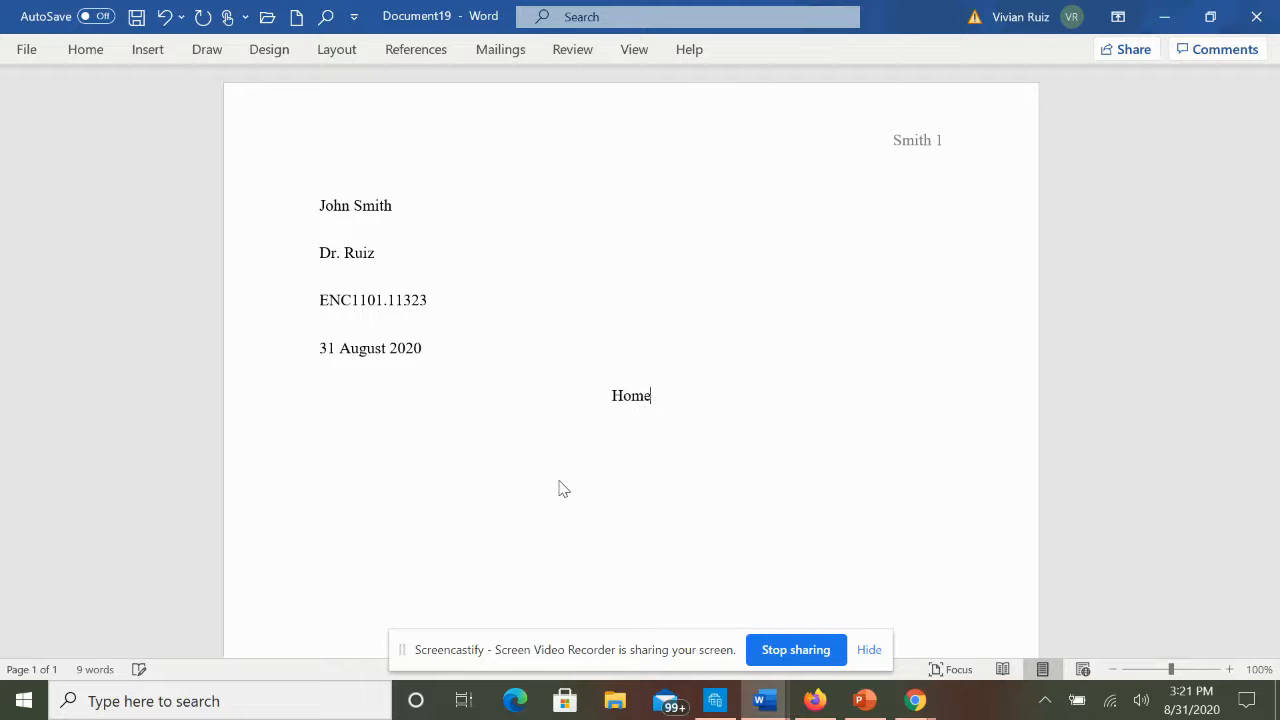
pyautogui.write('work on ')
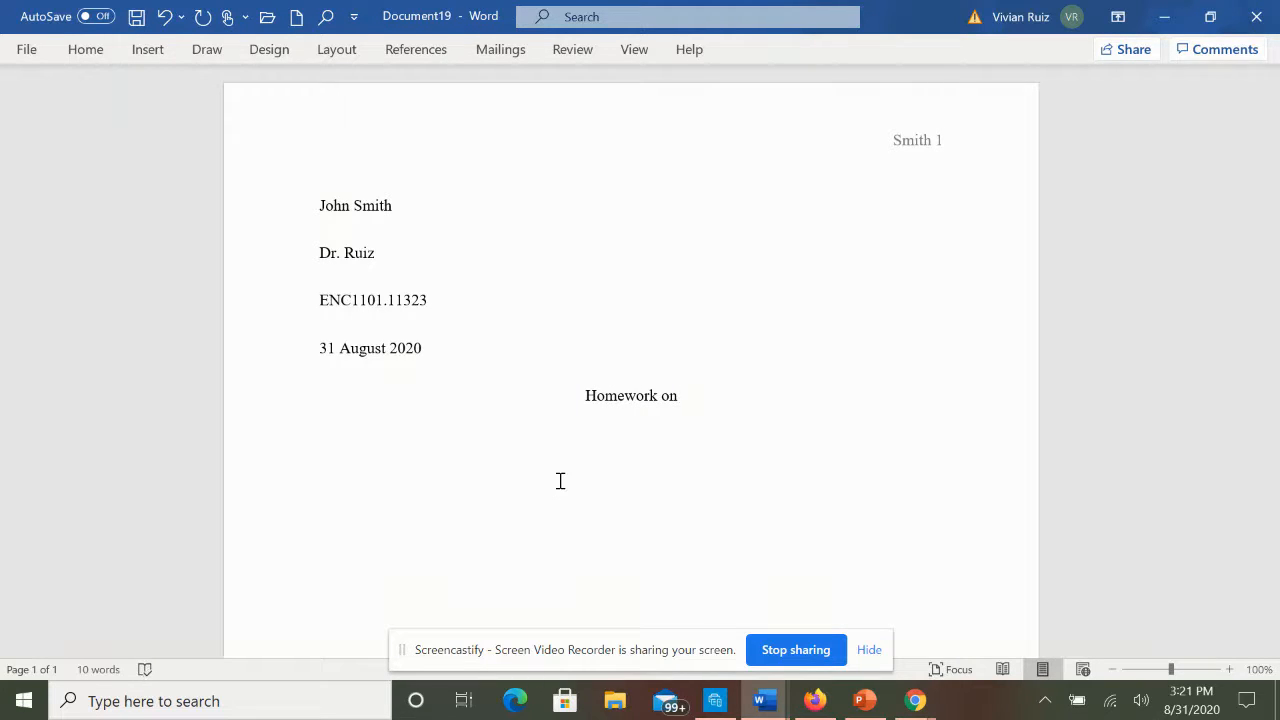
pyautogui.write('Sherman ')
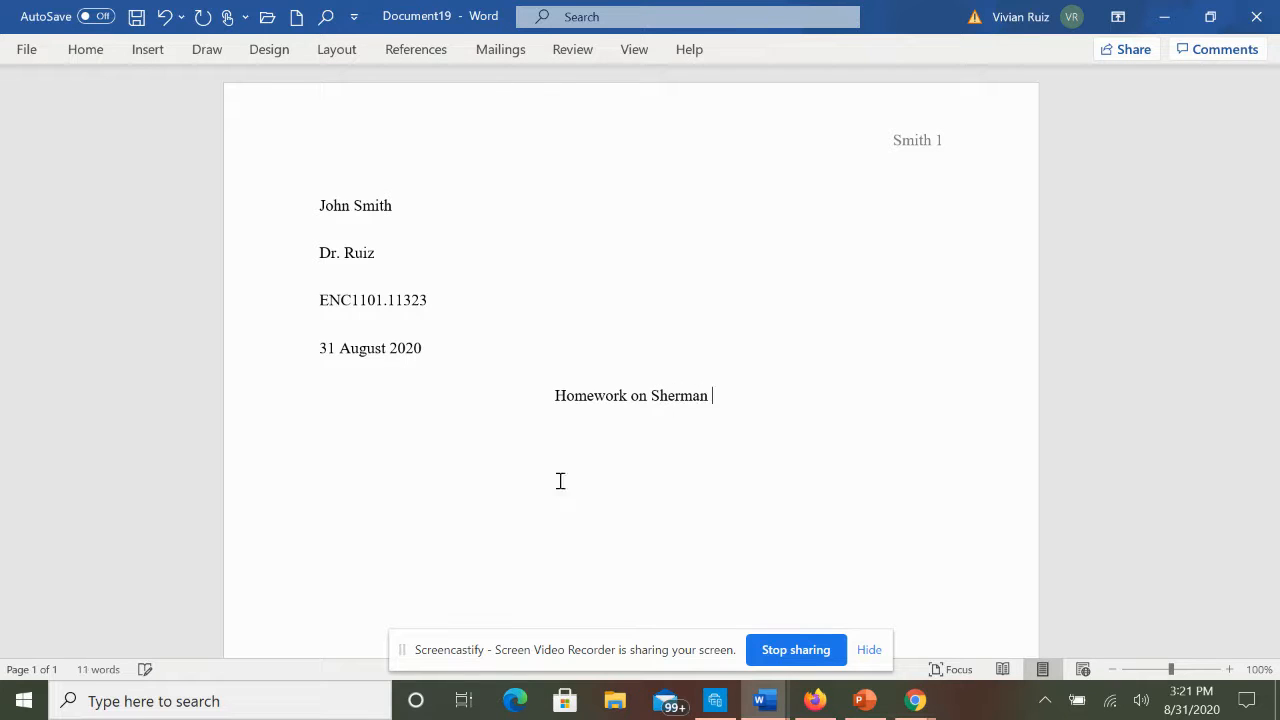
pyautogui.write("Alexie's ")
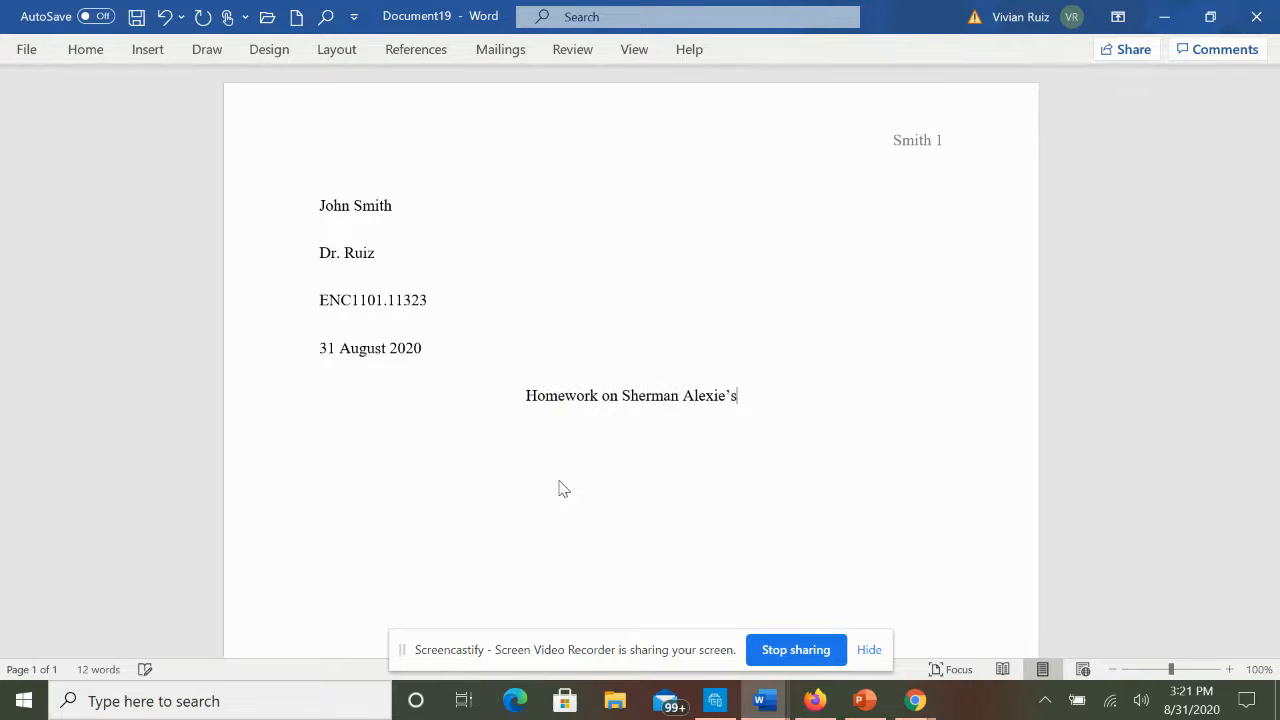
pyautogui.write('"')
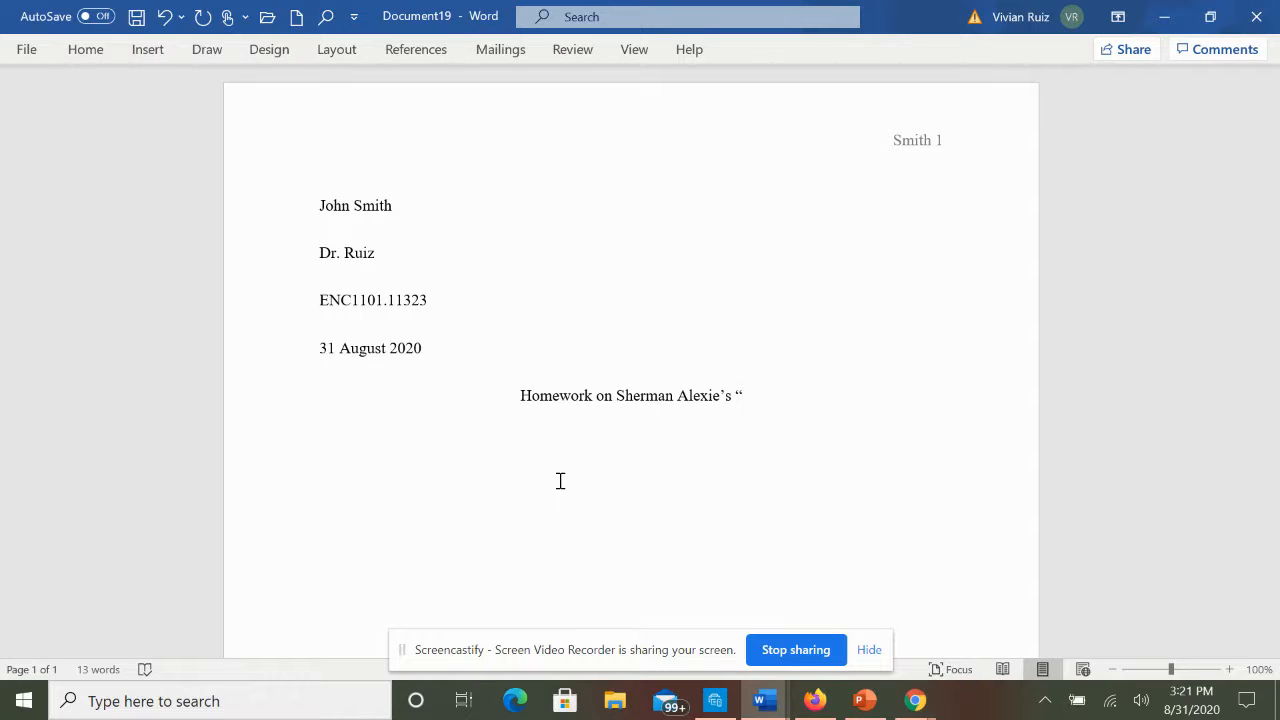
pyautogui.write('The')
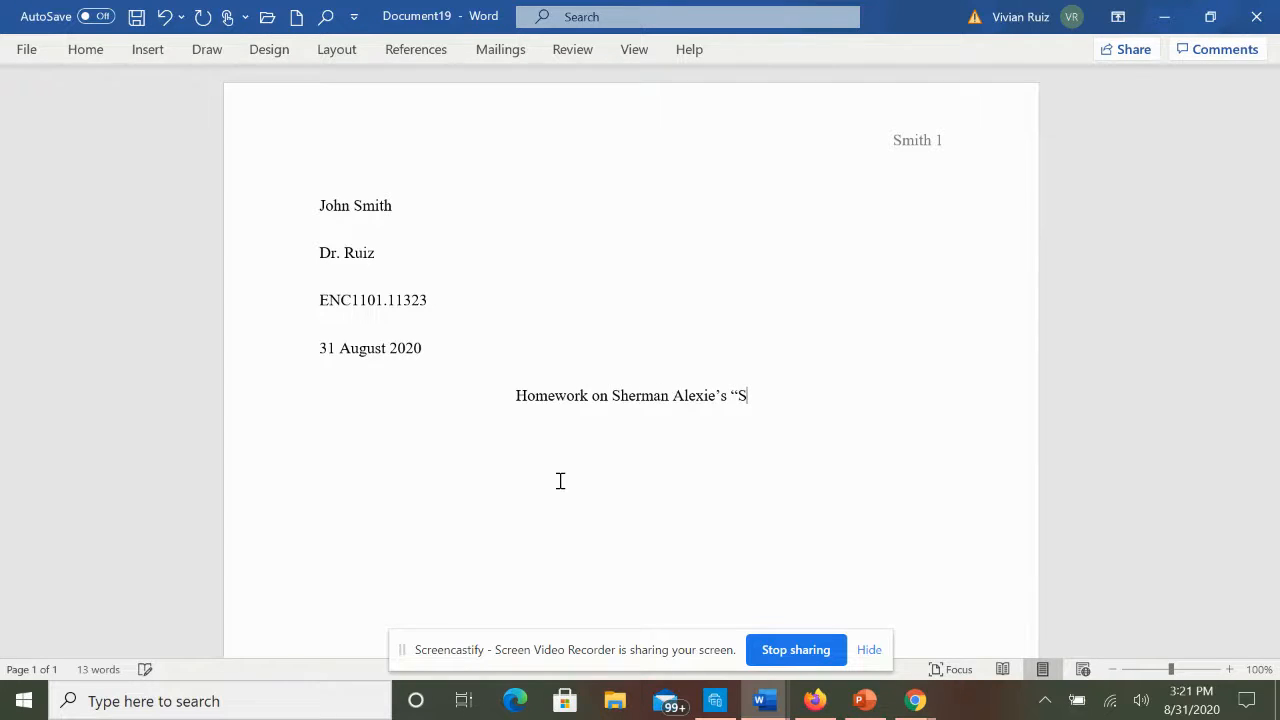
pyautogui.write(' Joy')
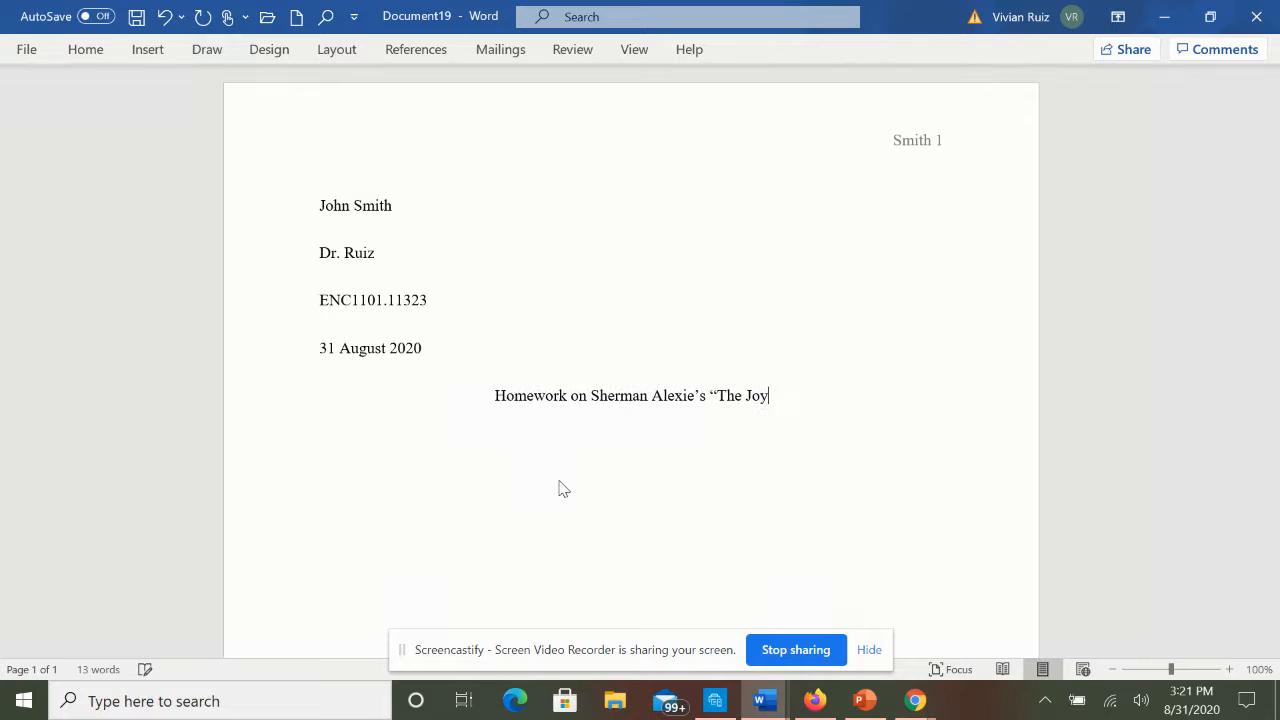
pyautogui.write(' of Reading')
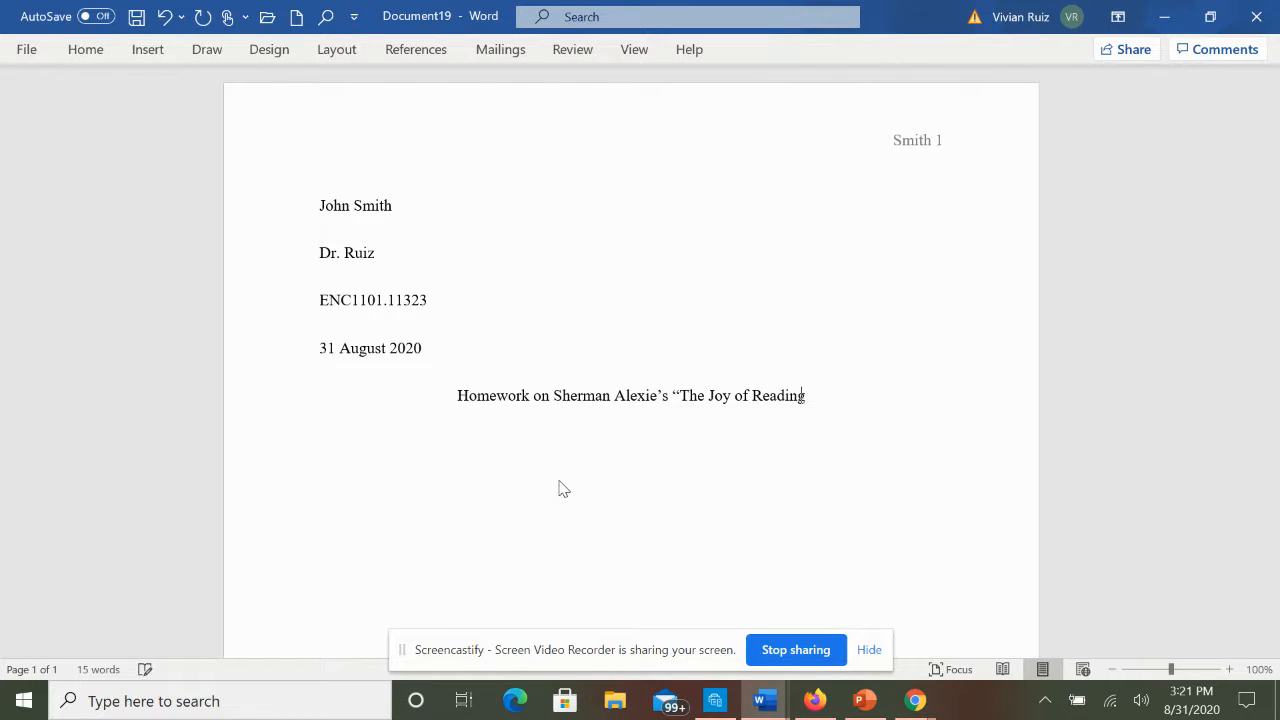
pyautogui.write(': Sup')
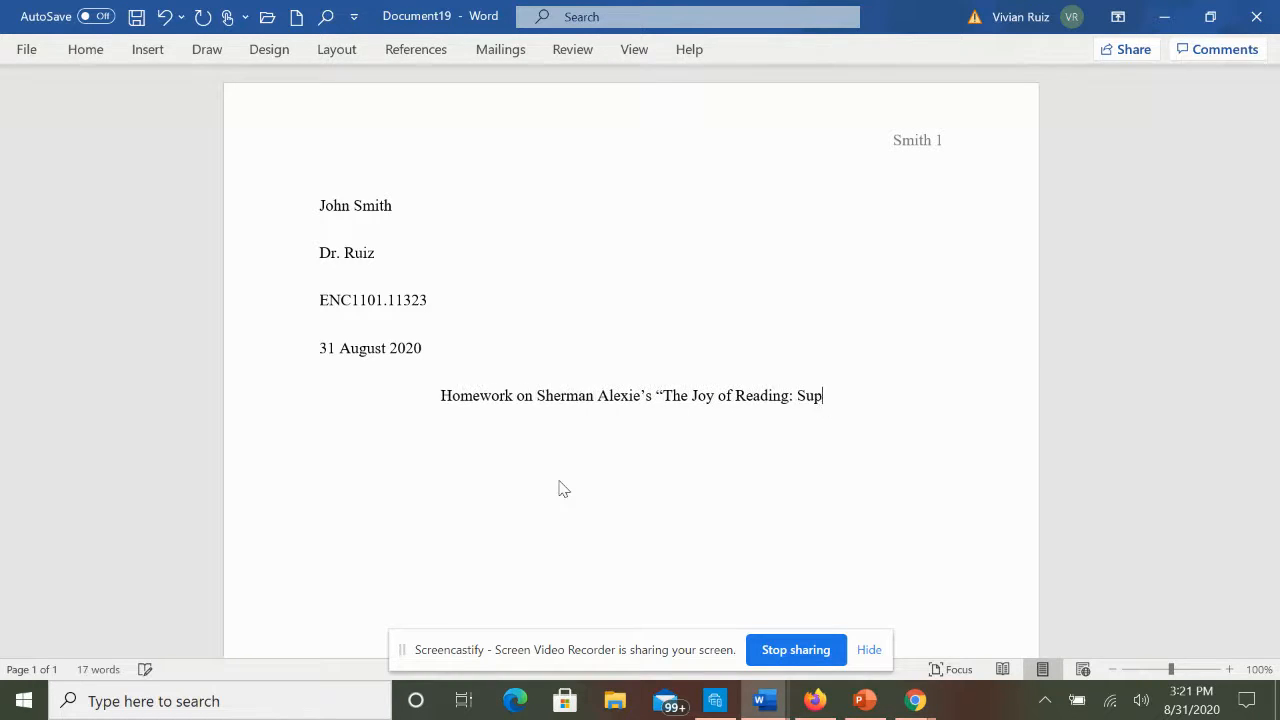
pyautogui.write('erman and me')
pyautogui.press('BackSpace')
pyautogui.press('BackSpace')
pyautogui.write('Me"')
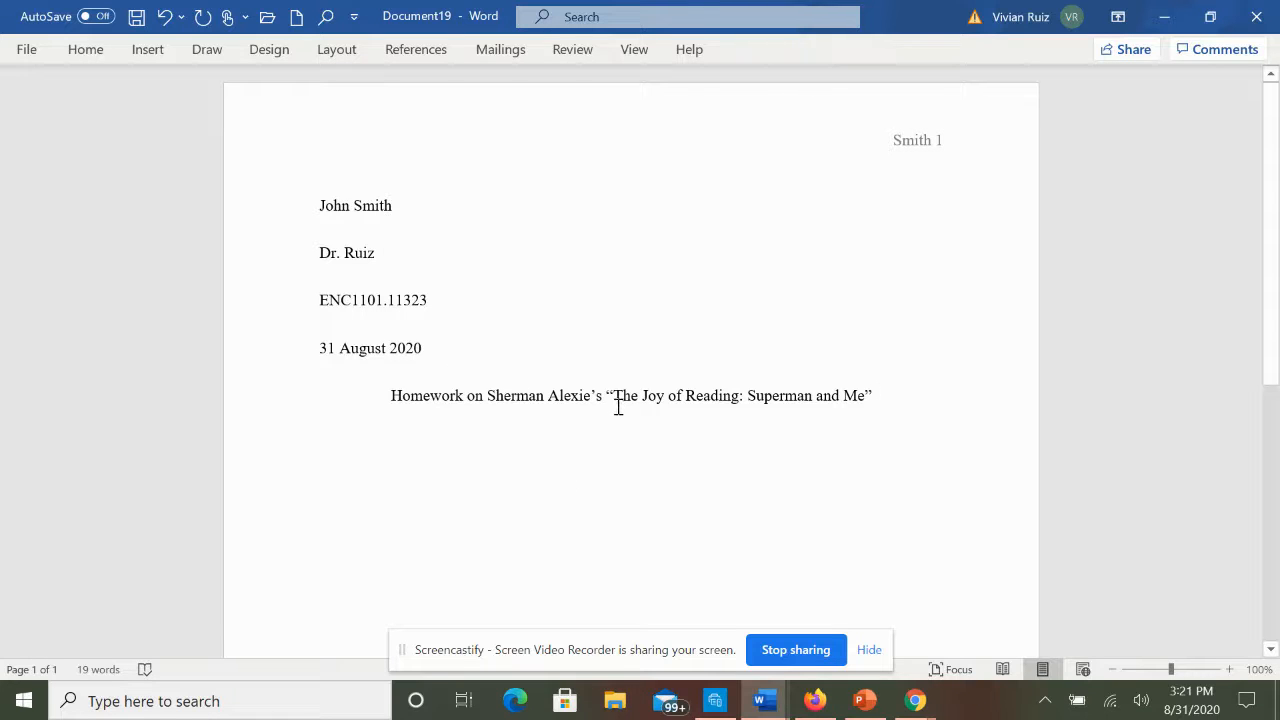
# Examine the capitalization of the title's words, including the article, the preposition and the conjunction.
pyautogui.moveTo(612, 395); pyautogui.dragTo(622, 397)
pyautogui.click(637, 430)
pyautogui.moveTo(643, 397); pyautogui.dragTo(662, 397)
pyautogui.click(675, 446)
pyautogui.moveTo(683, 395); pyautogui.dragTo(672, 396)
pyautogui.moveTo(816, 396); pyautogui.dragTo(839, 397)
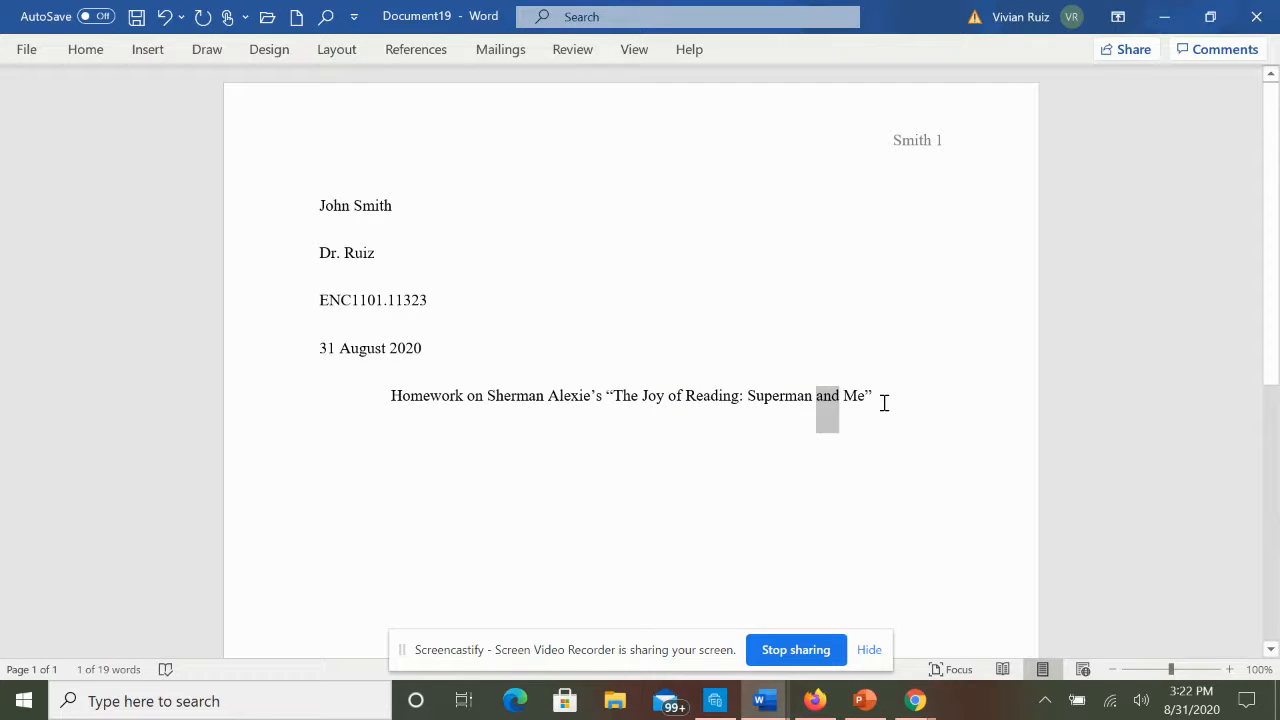
pyautogui.click(878, 395)
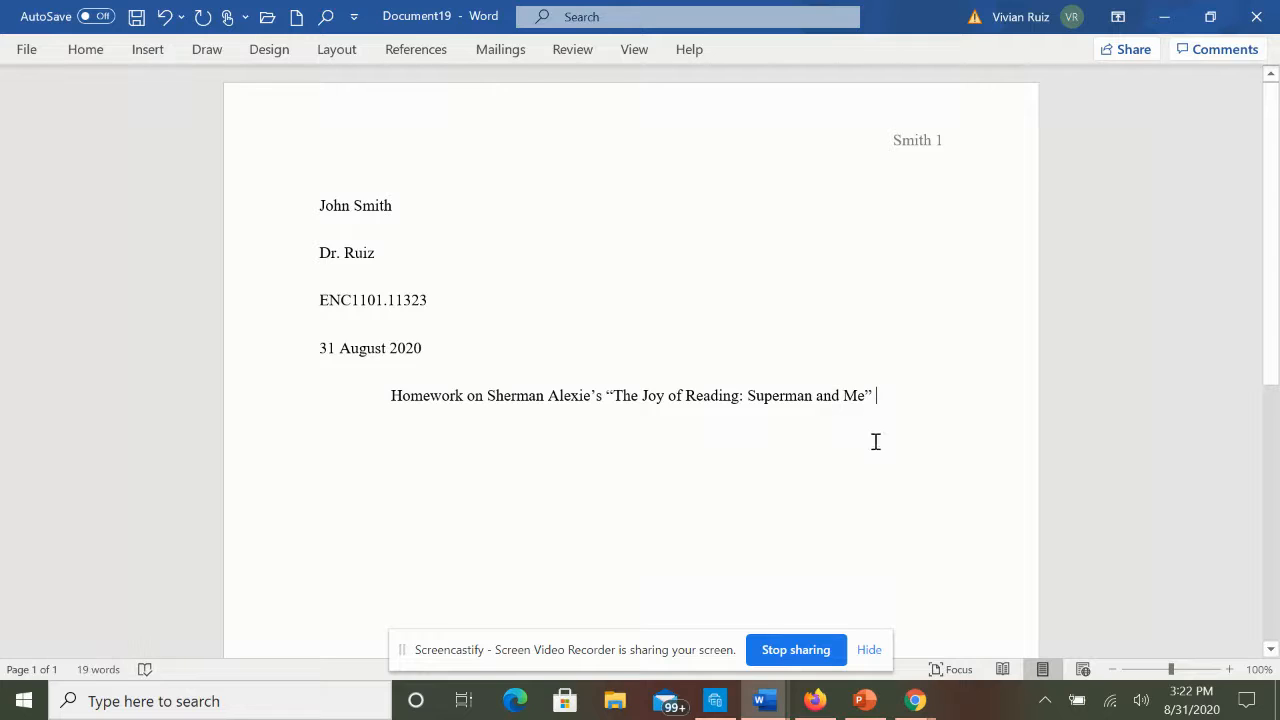
pyautogui.moveTo(614, 395); pyautogui.dragTo(631, 392)
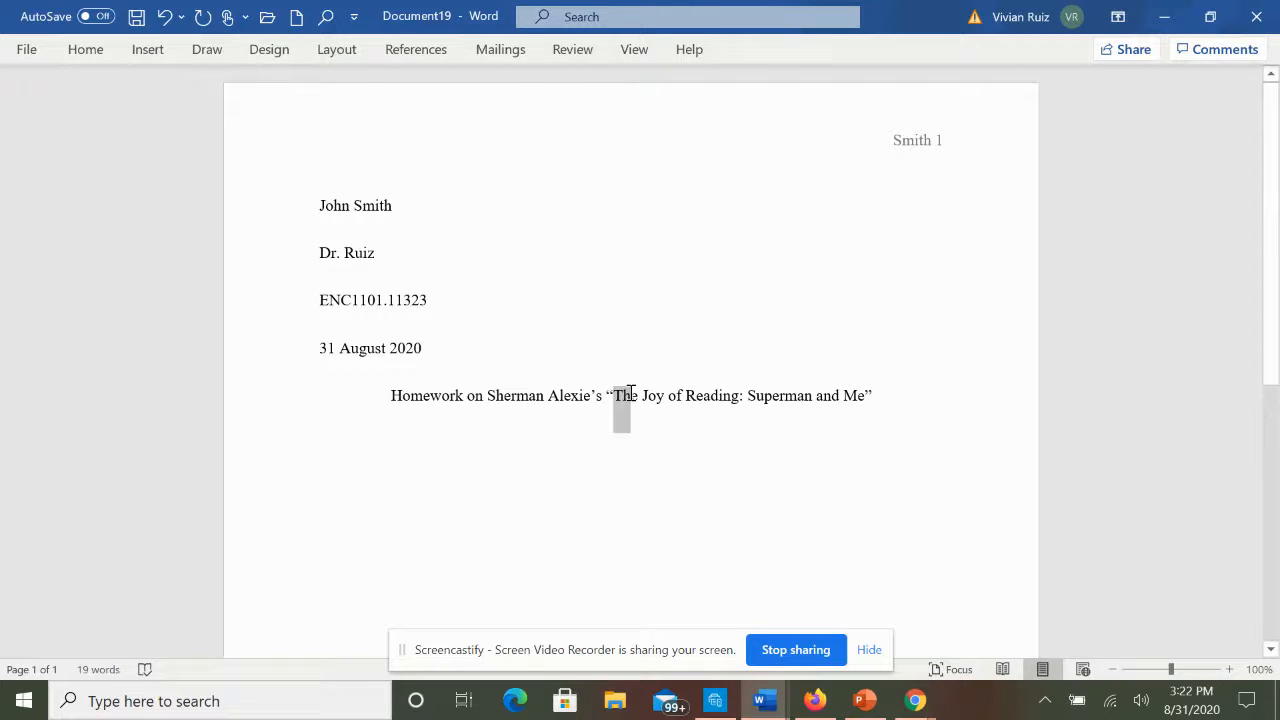
pyautogui.click(669, 471)
# Add a left-aligned line below the title and start a numbered list there with item 1.
pyautogui.click(898, 395)
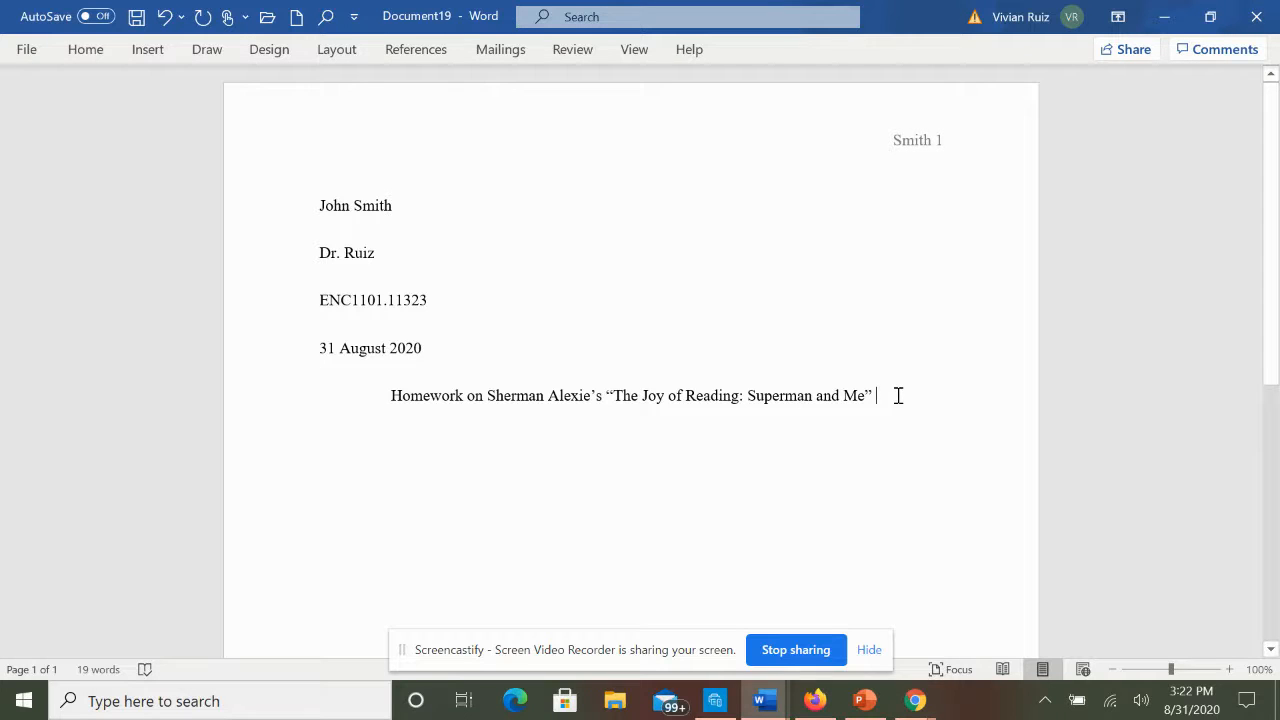
pyautogui.press('Return')
pyautogui.click(86, 57)
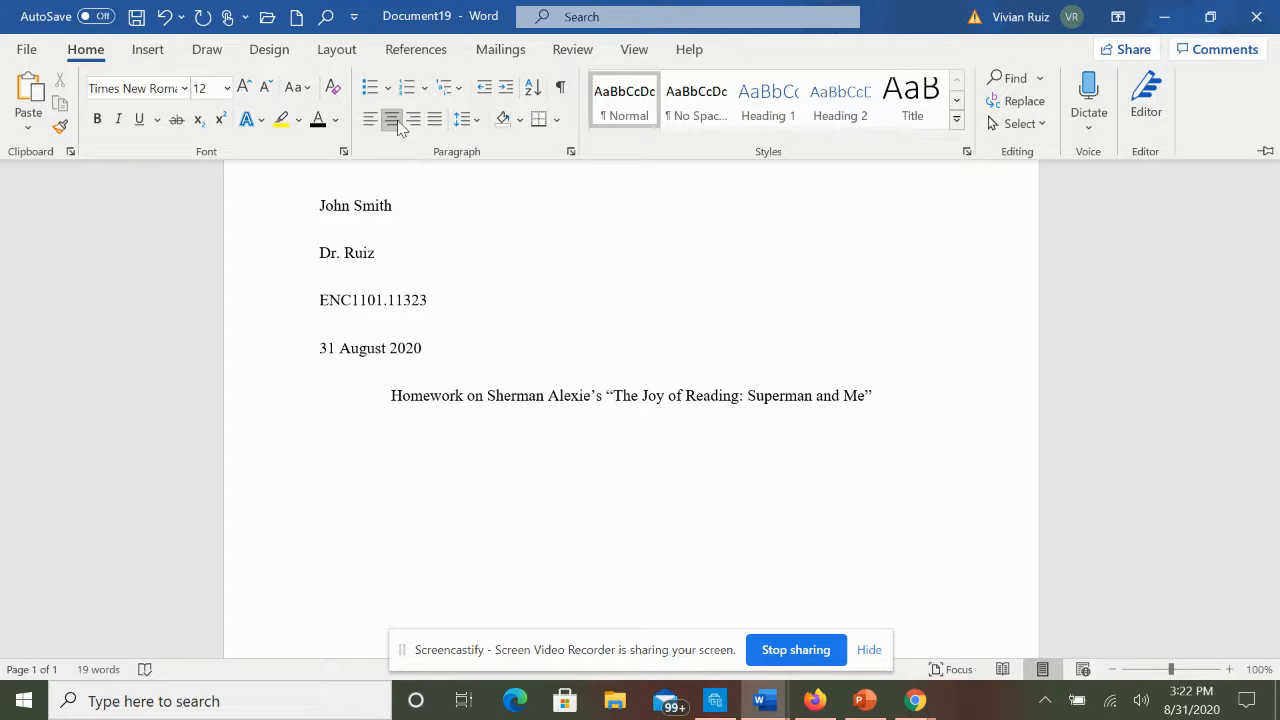
pyautogui.click(370, 122)
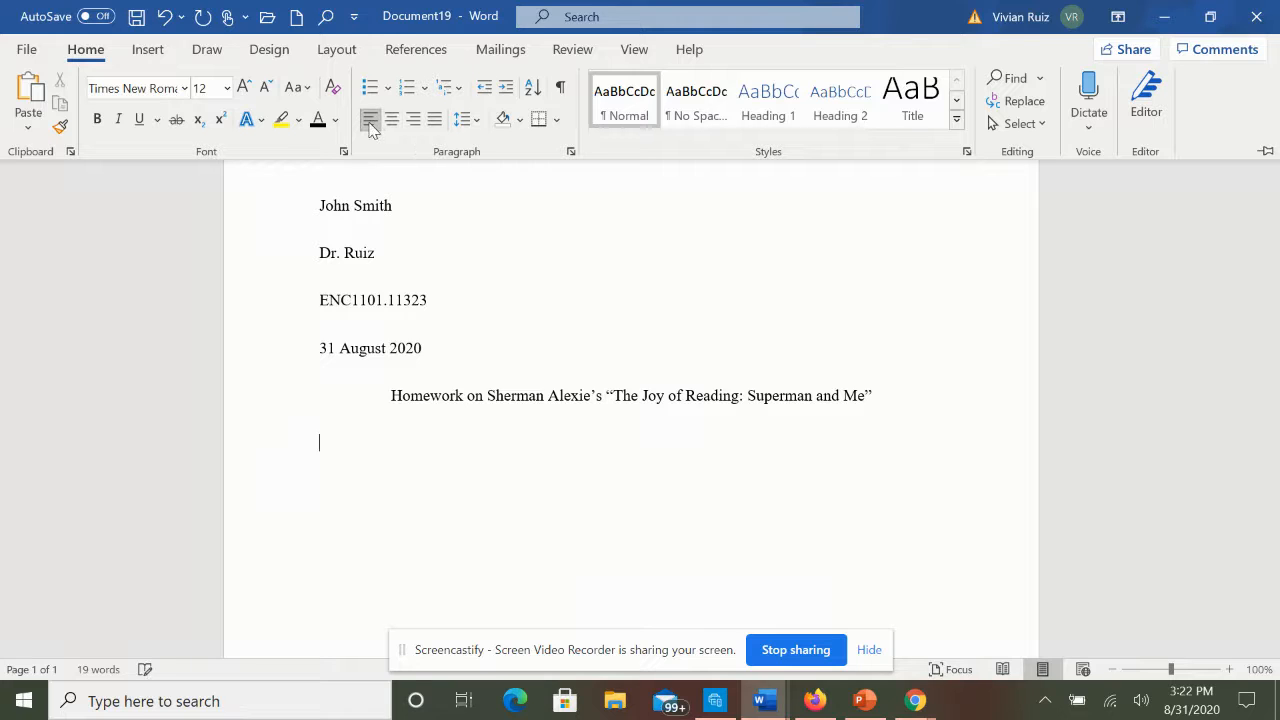
pyautogui.click(431, 474)
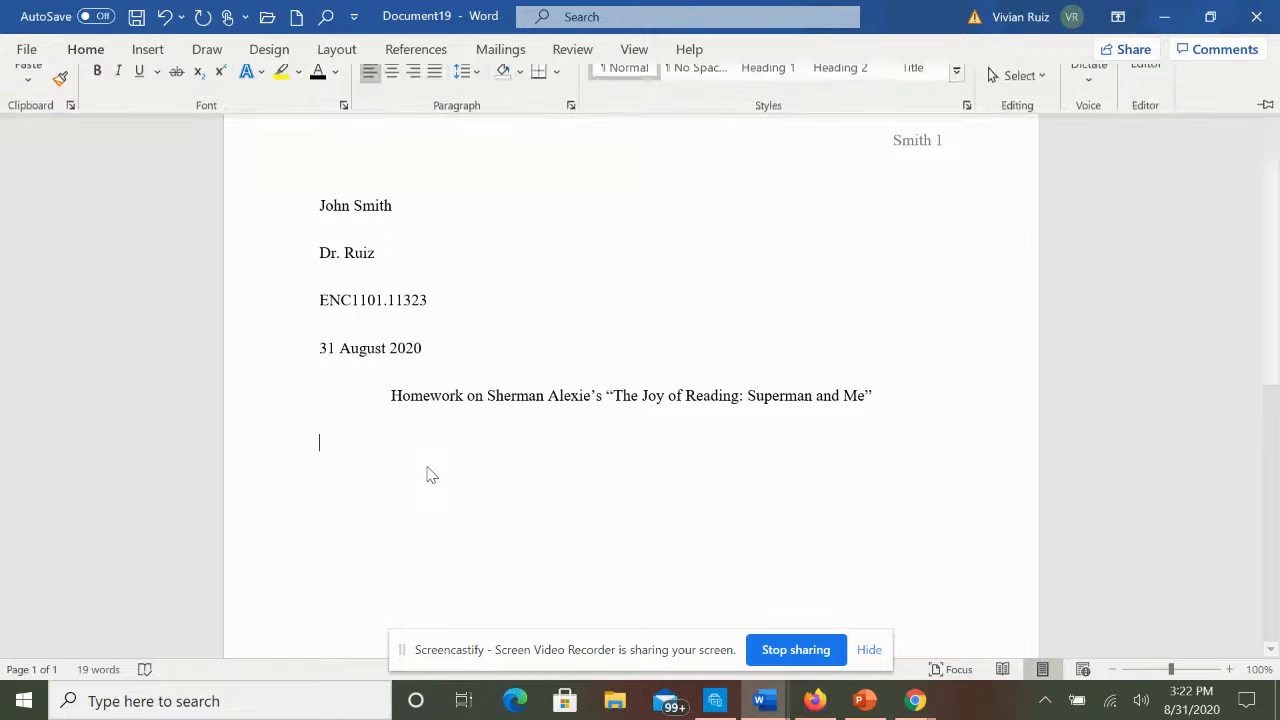
pyautogui.write('1.')
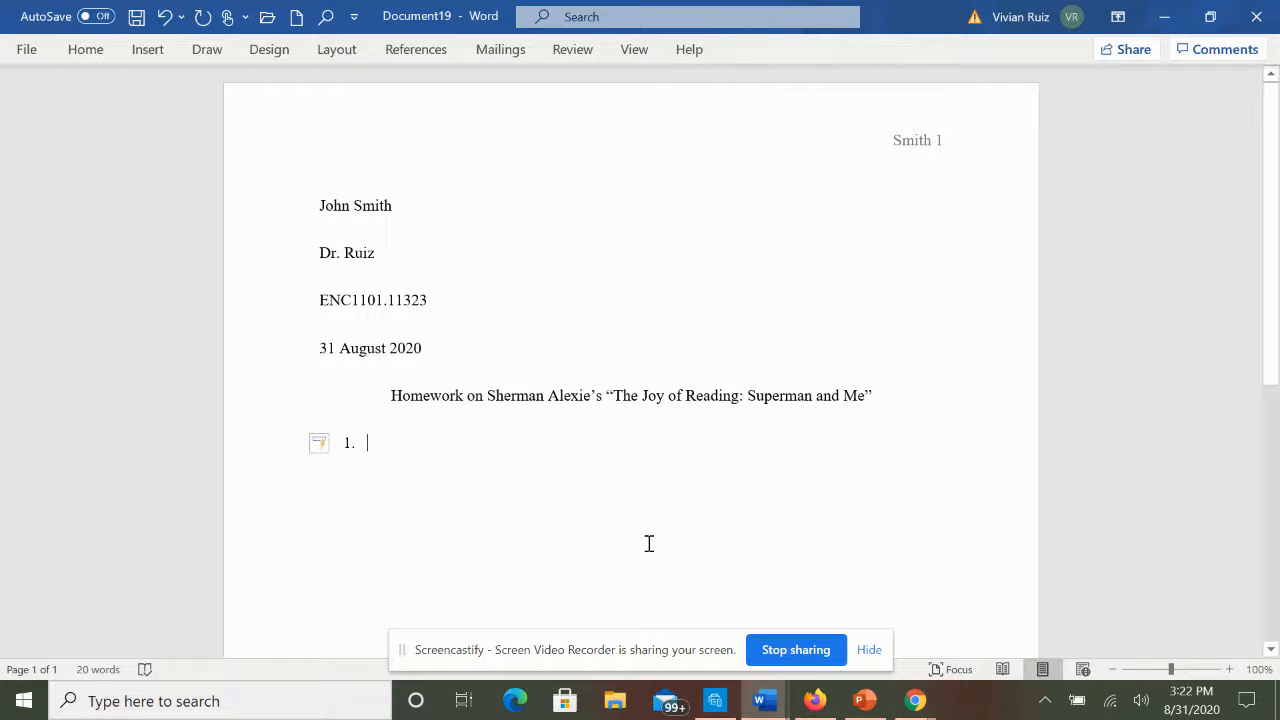
# Switch to the course questions page in Chrome and copy the full text of question 1 without its number.
pyautogui.moveTo(918, 708)
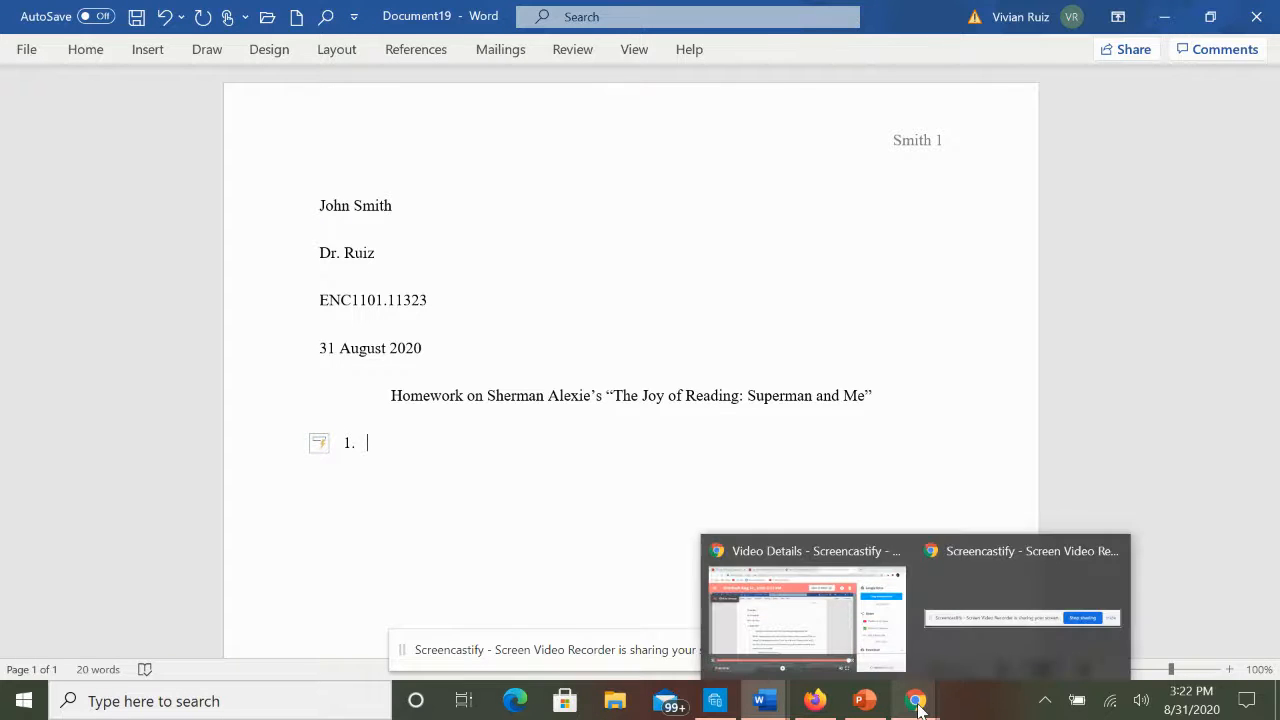
pyautogui.click(864, 655)
pyautogui.click(113, 12)
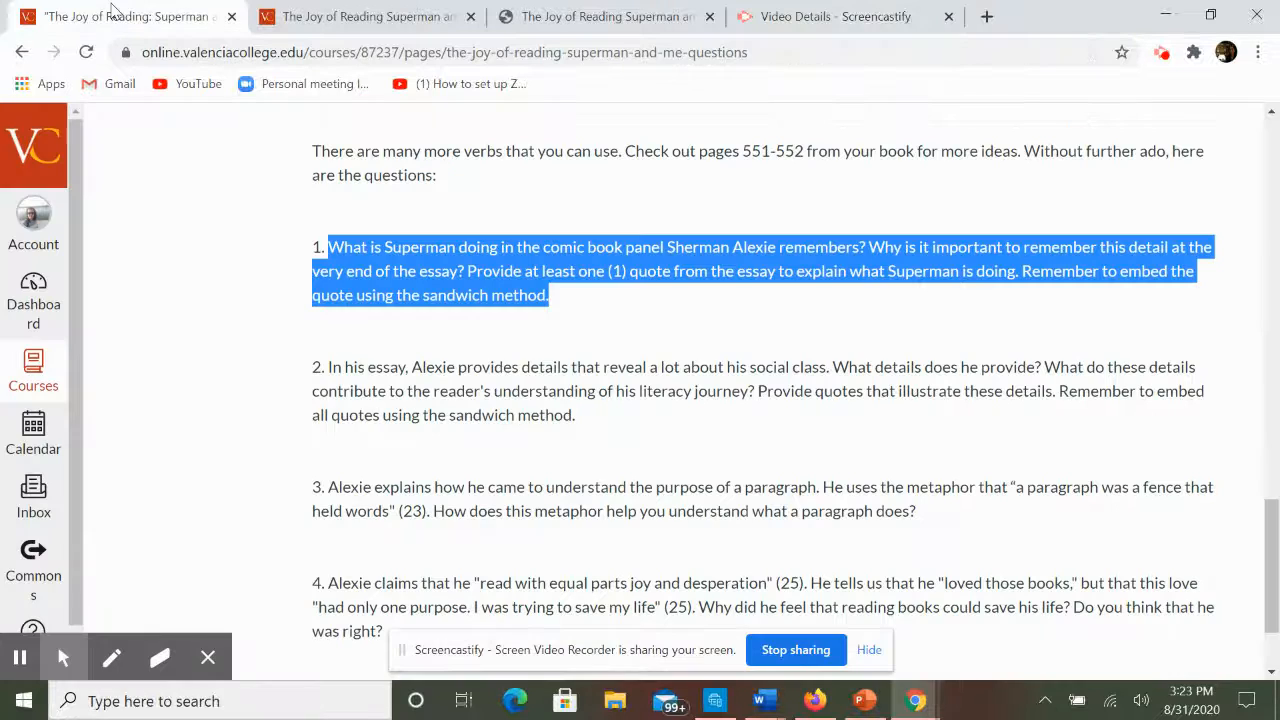
pyautogui.click(167, 333)
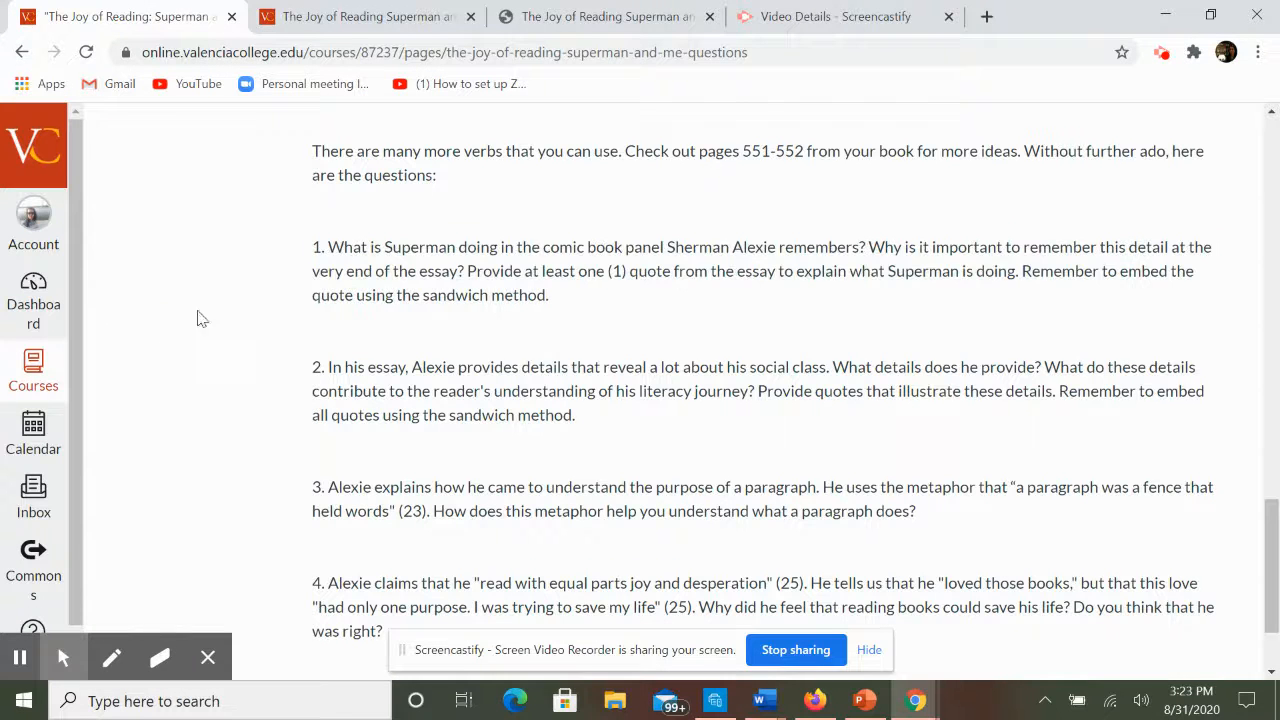
pyautogui.moveTo(331, 247); pyautogui.dragTo(541, 293)
pyautogui.rightClick(541, 293)
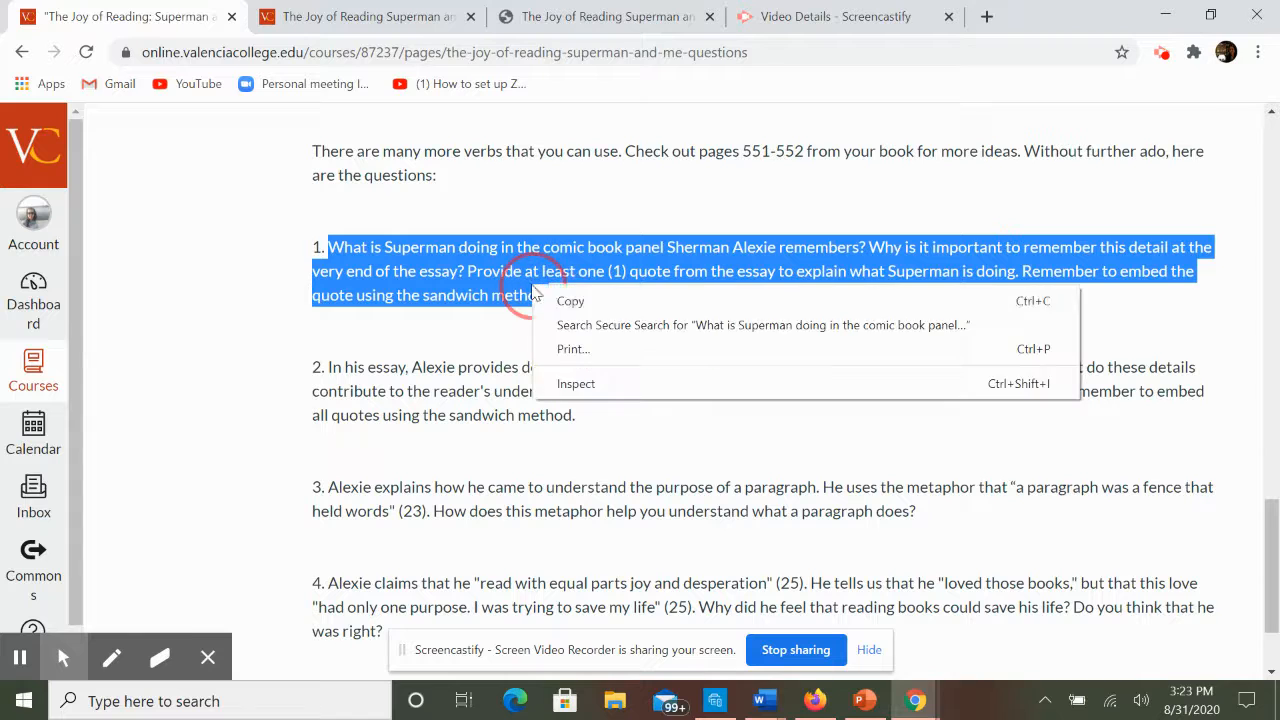
pyautogui.click(566, 301)
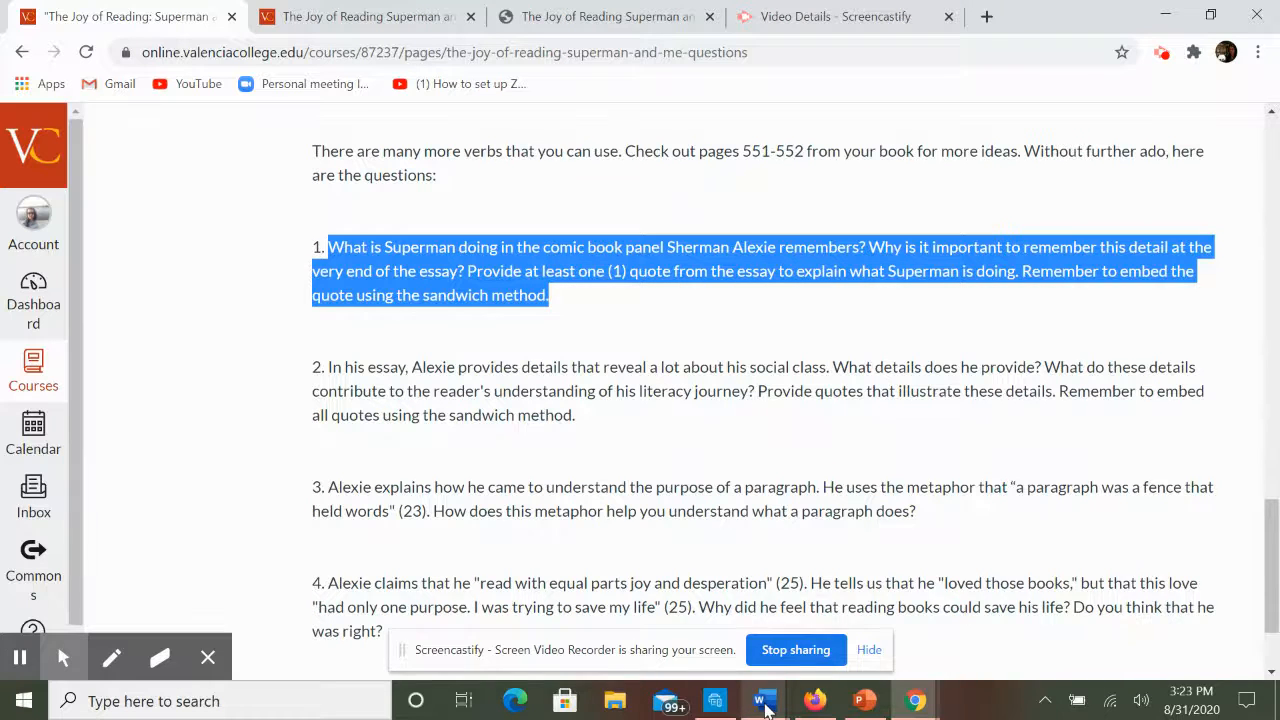
# Switch back to Document19 in Word and paste the copied question into list item 1, keeping its source formatting.
pyautogui.moveTo(763, 703)
pyautogui.click(1085, 610)
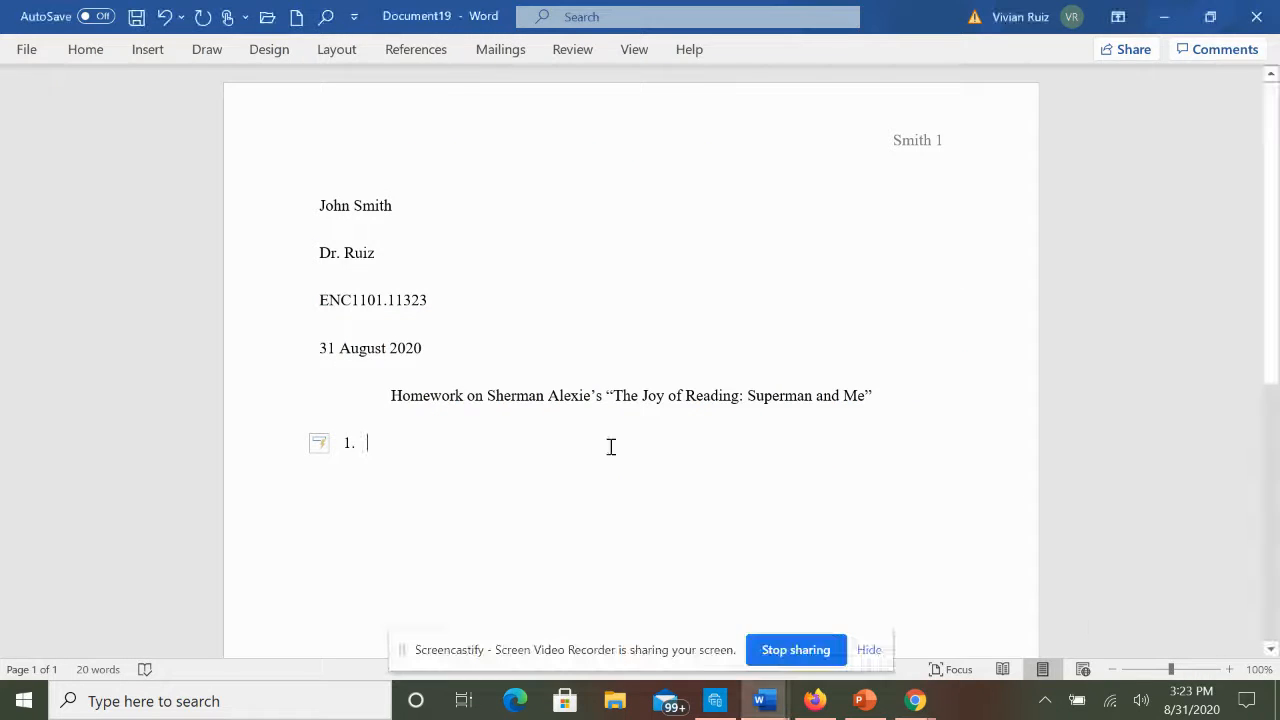
pyautogui.rightClick(375, 443)
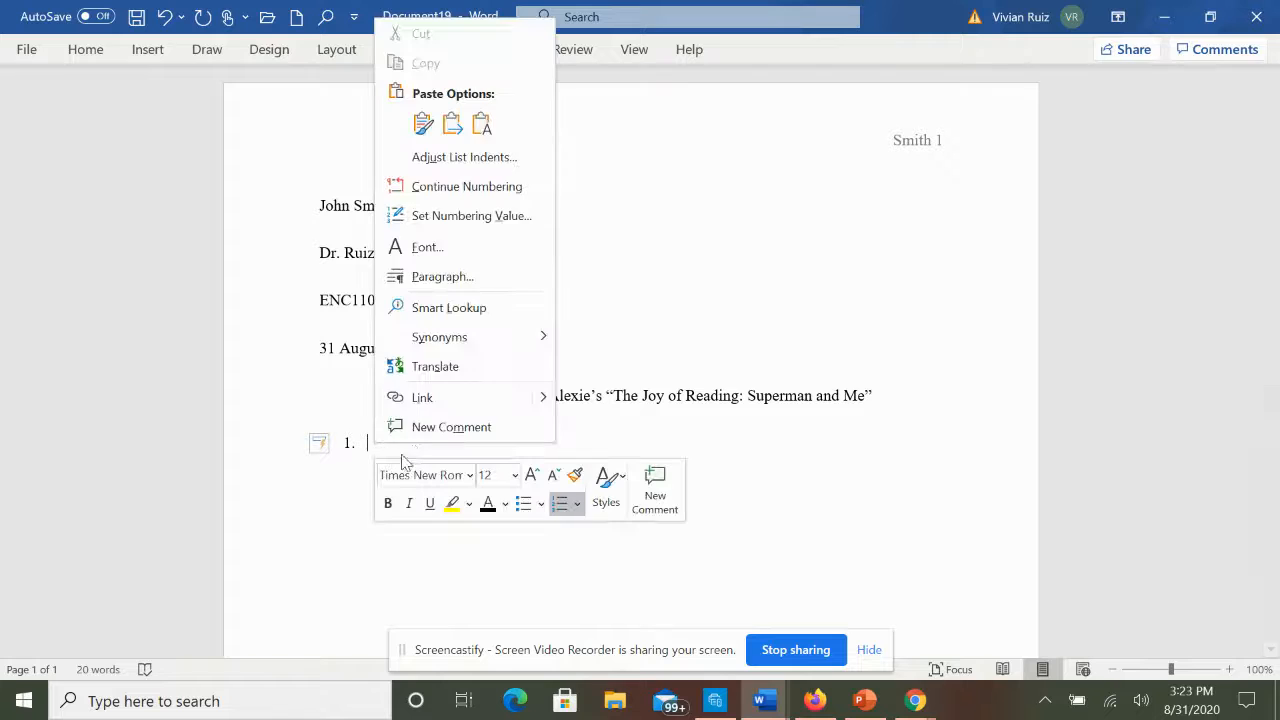
pyautogui.click(424, 126)
# Set the pasted question's font to Times New Roman, size 12.
pyautogui.scroll(-3, 286, 481)
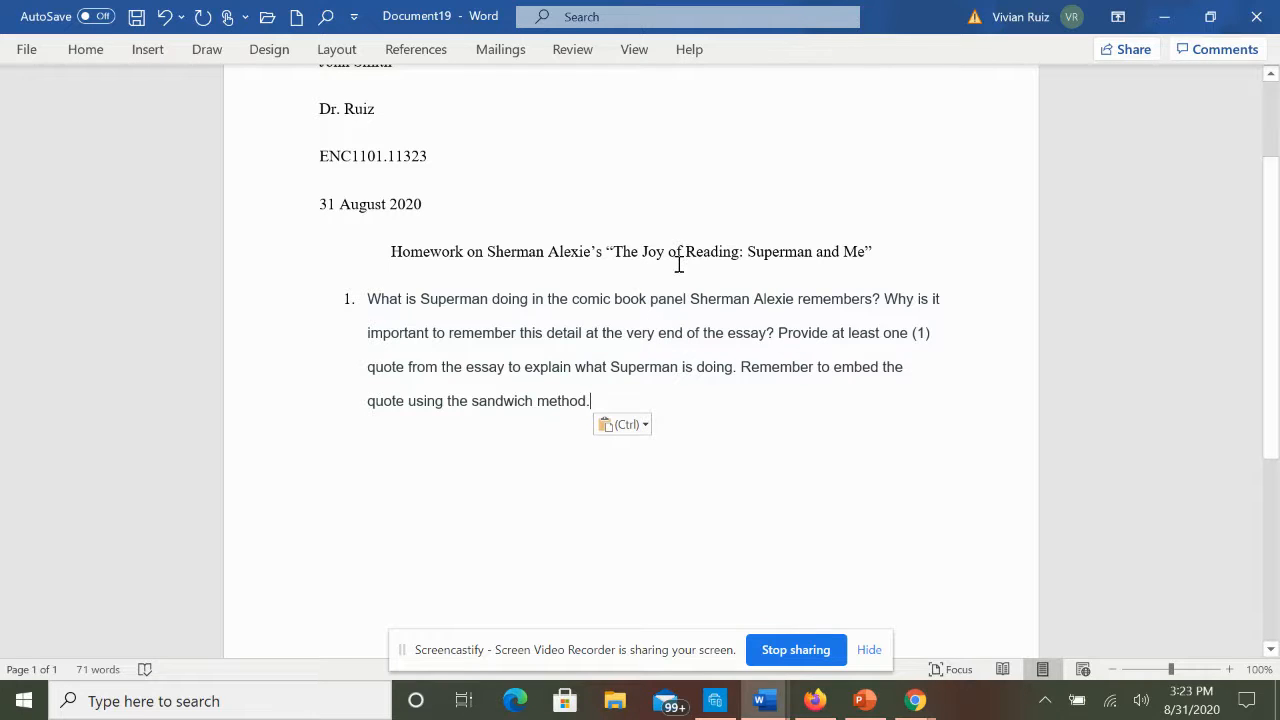
pyautogui.moveTo(414, 333); pyautogui.dragTo(396, 303)
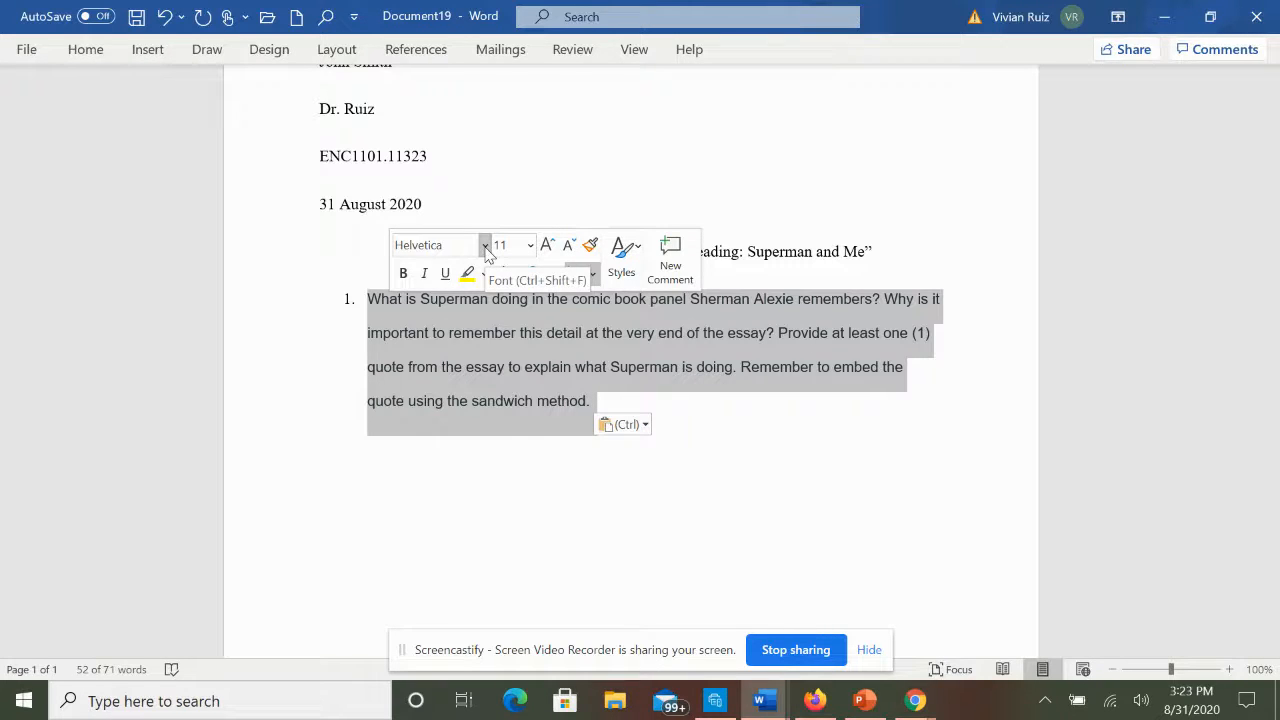
pyautogui.click(486, 248)
pyautogui.click(484, 388)
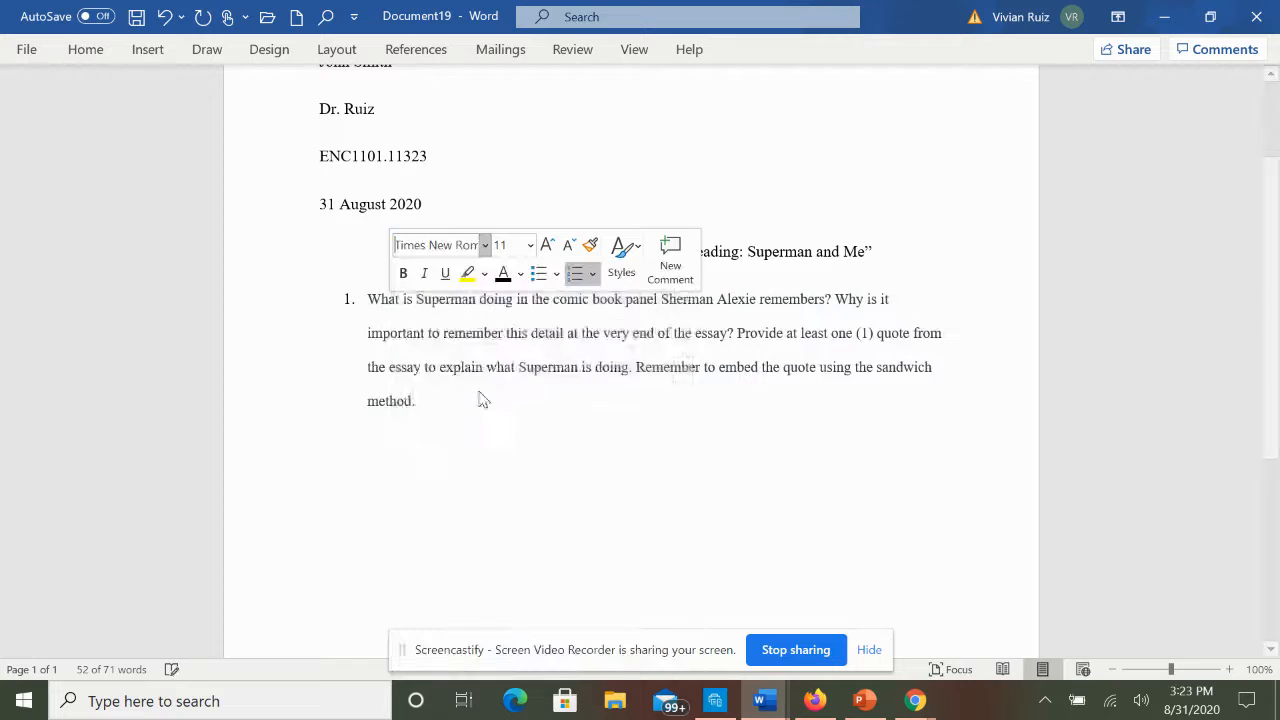
pyautogui.click(530, 245)
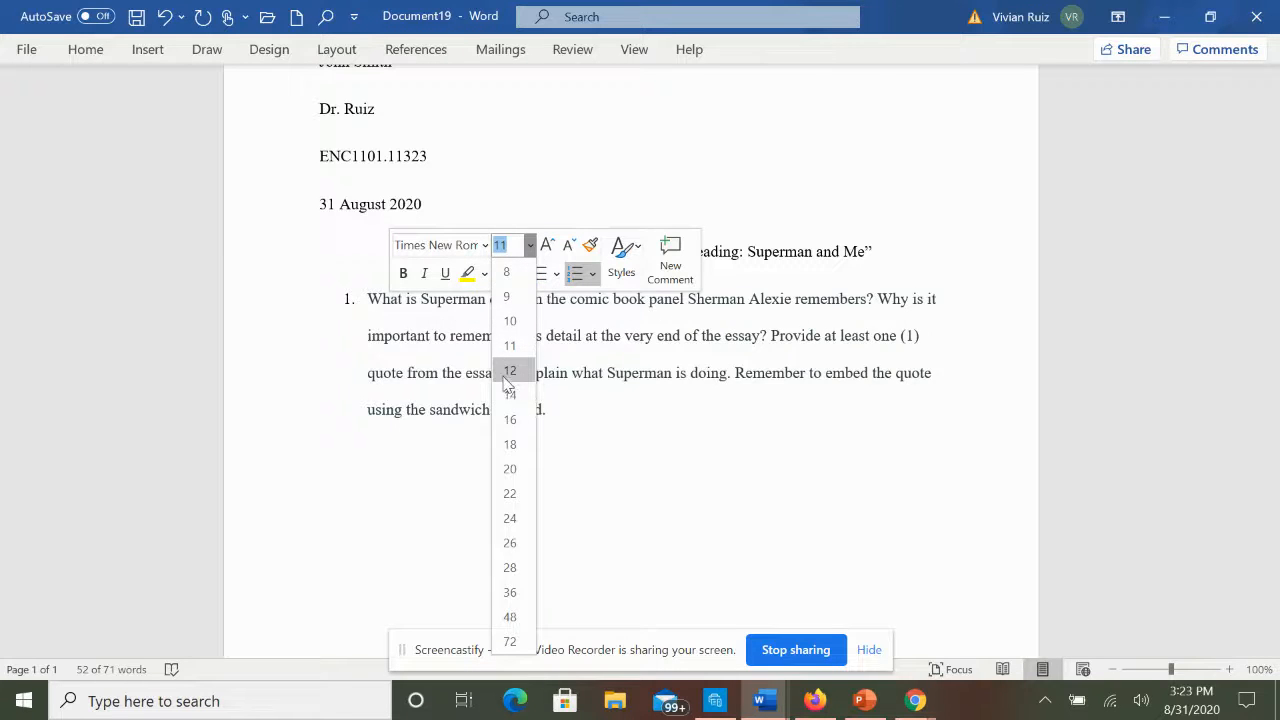
pyautogui.click(507, 376)
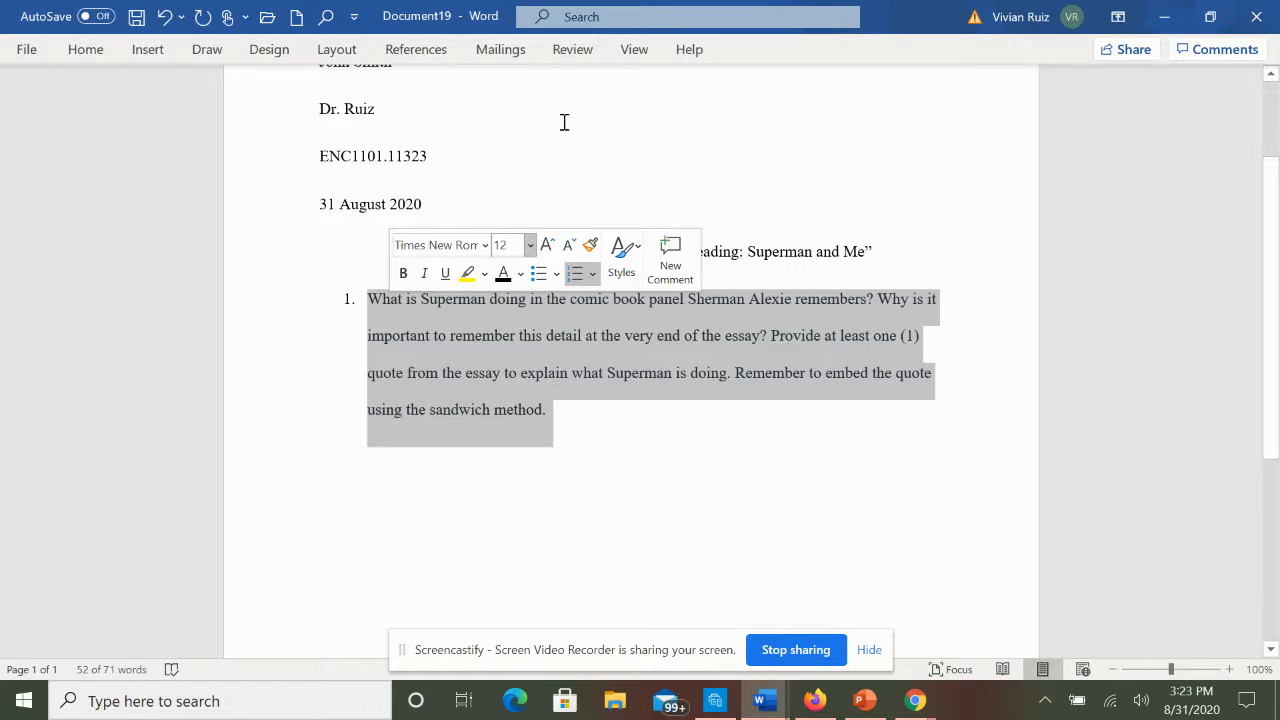
# Examine the line spacing and indentation in question 1's paragraph settings, keeping them as they are.
pyautogui.click(97, 52)
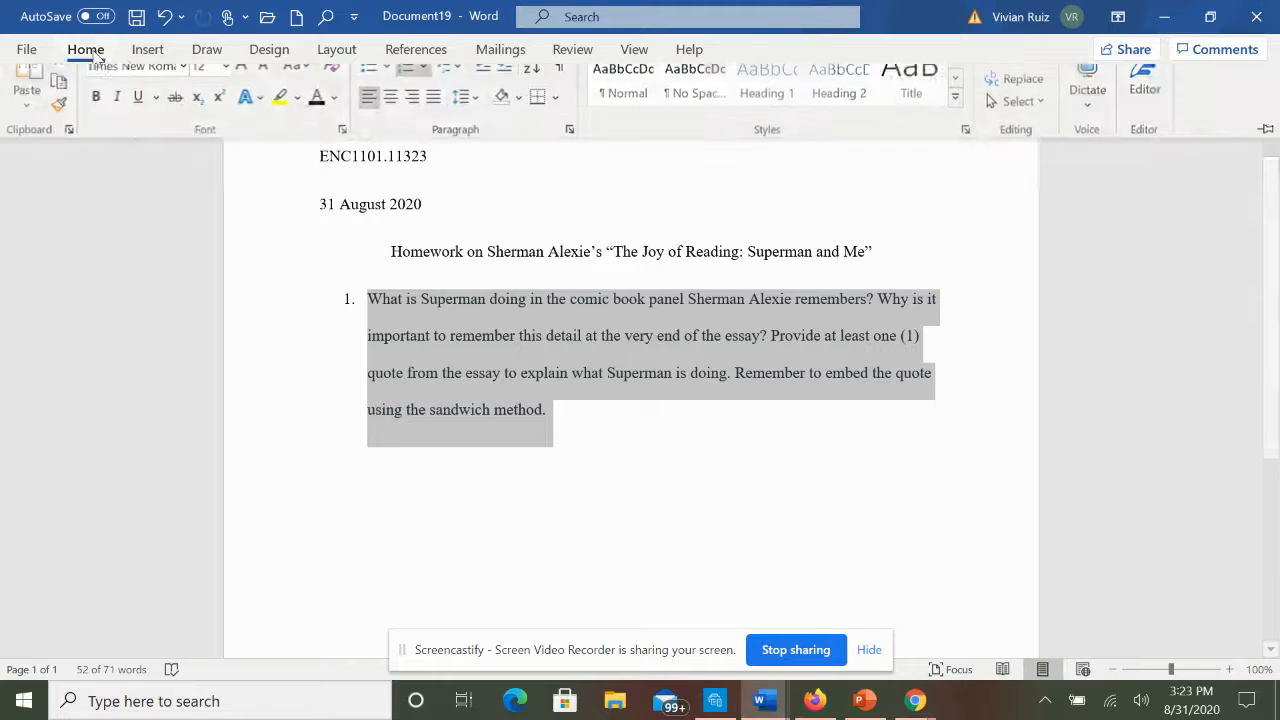
pyautogui.click(570, 150)
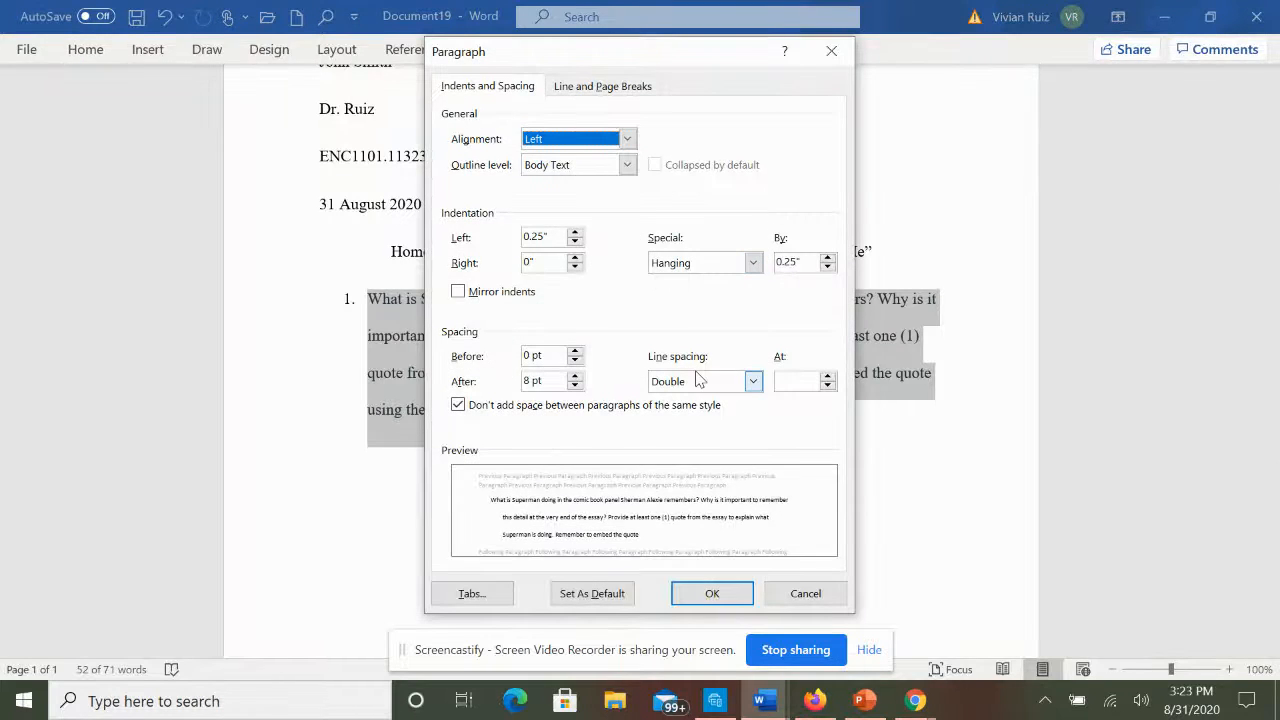
pyautogui.click(712, 594)
# Below question 1, add an indented unnumbered line reading "Start my answer here…." and start list item 2.
pyautogui.click(599, 447)
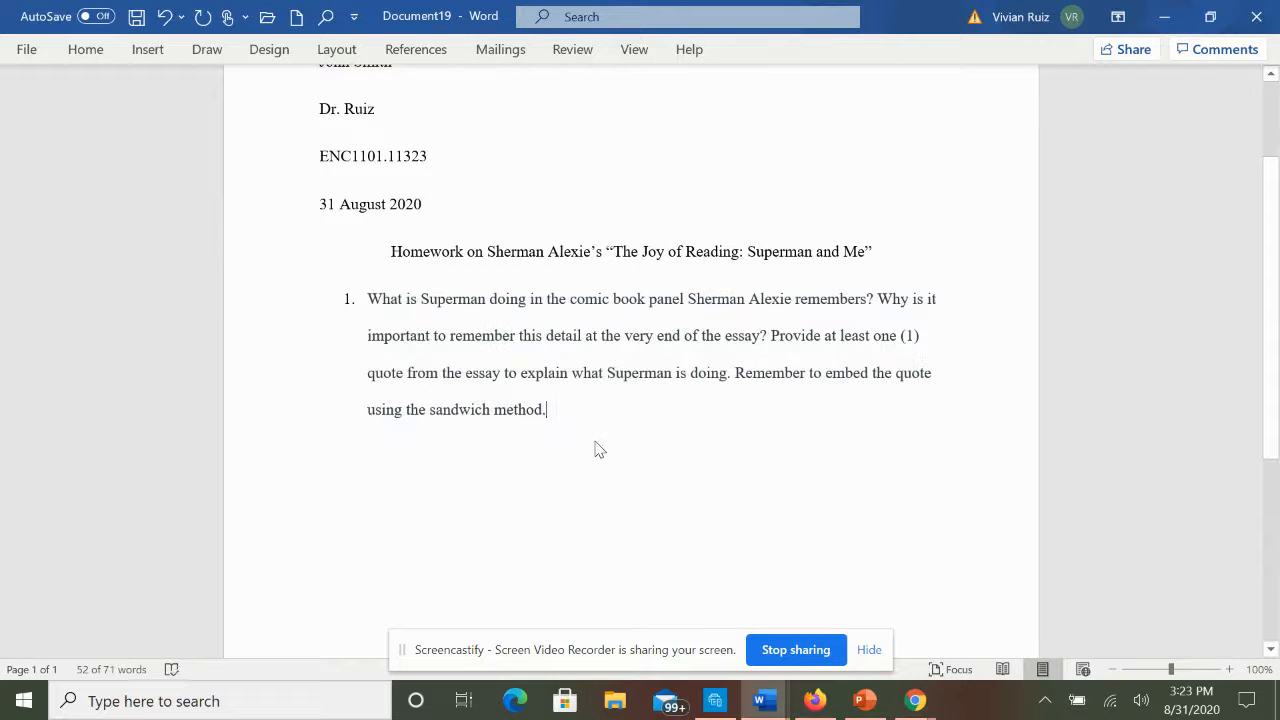
pyautogui.press('Return')
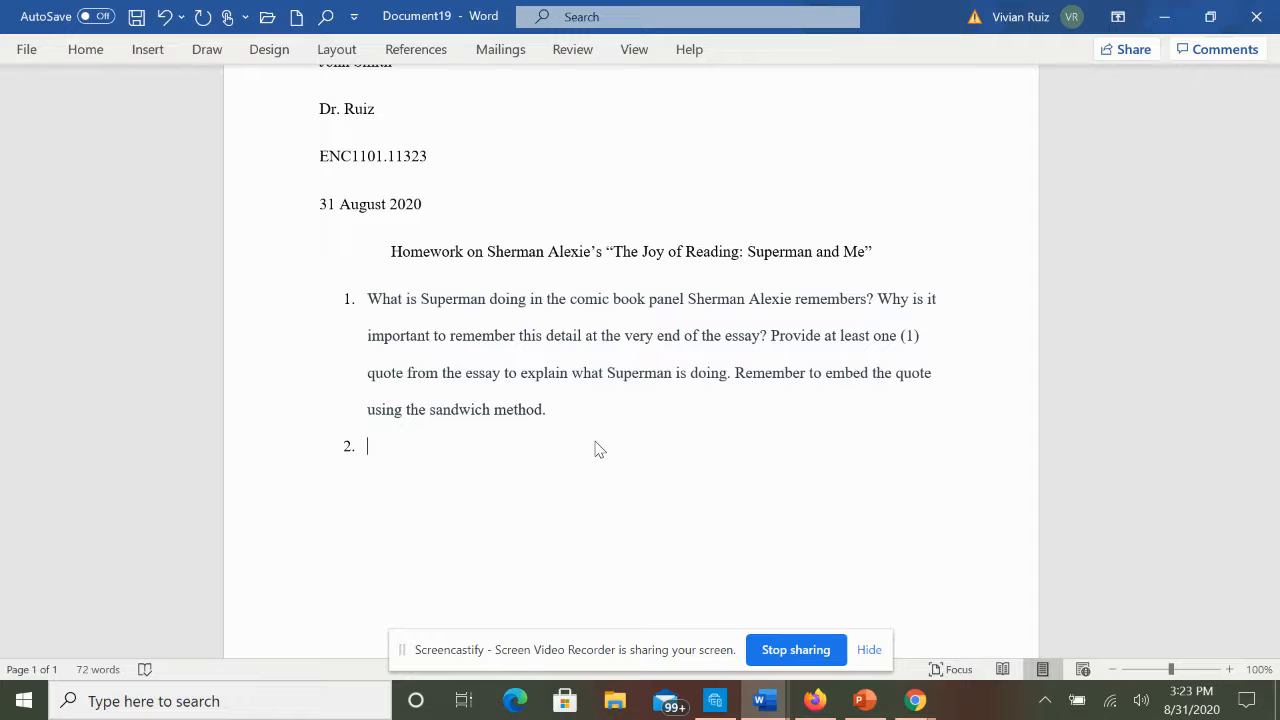
pyautogui.press('Tab')
pyautogui.write('Start my answer here….')
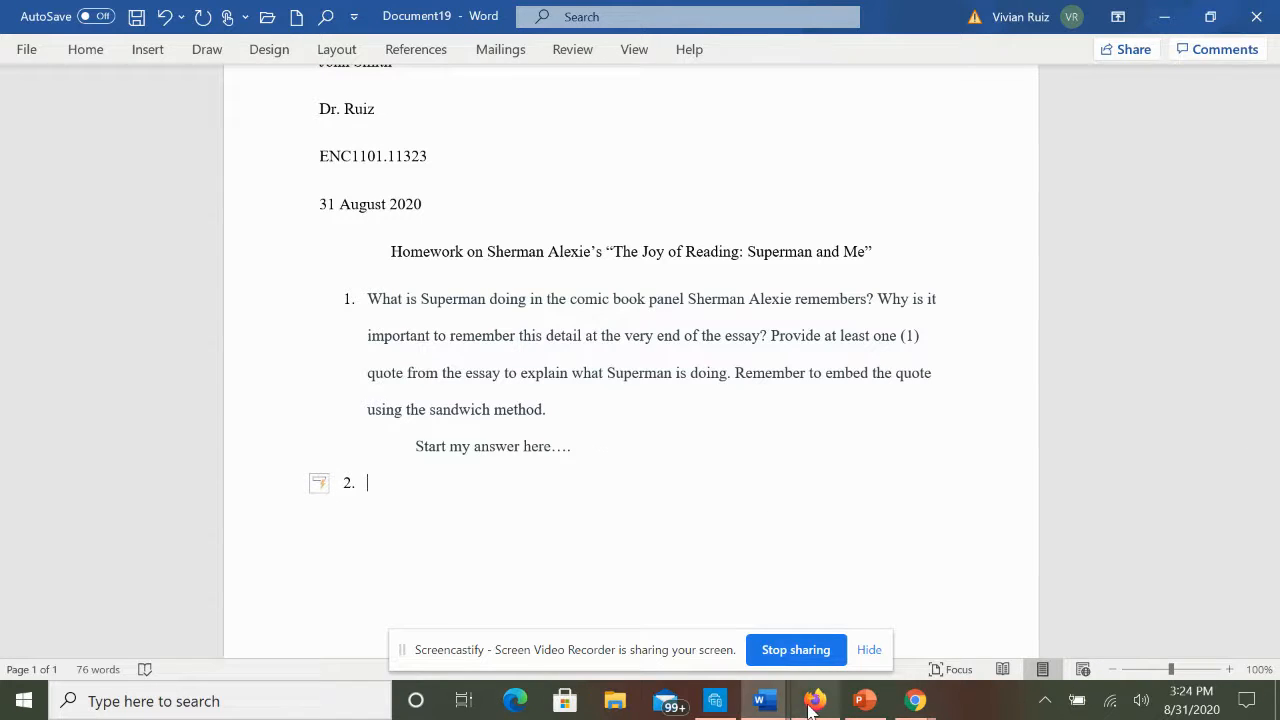
# Switch to the course questions page in Chrome and copy the full text of question 2 without its number.
pyautogui.moveTo(810, 706)
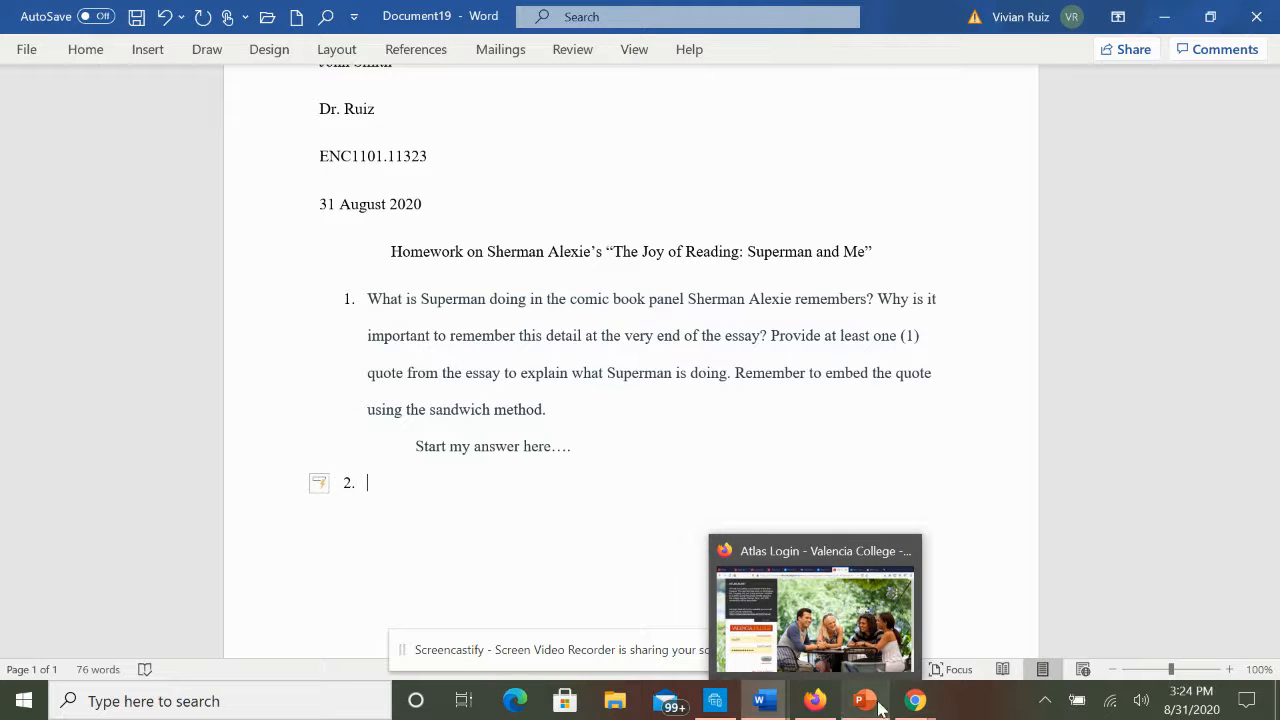
pyautogui.click(800, 610)
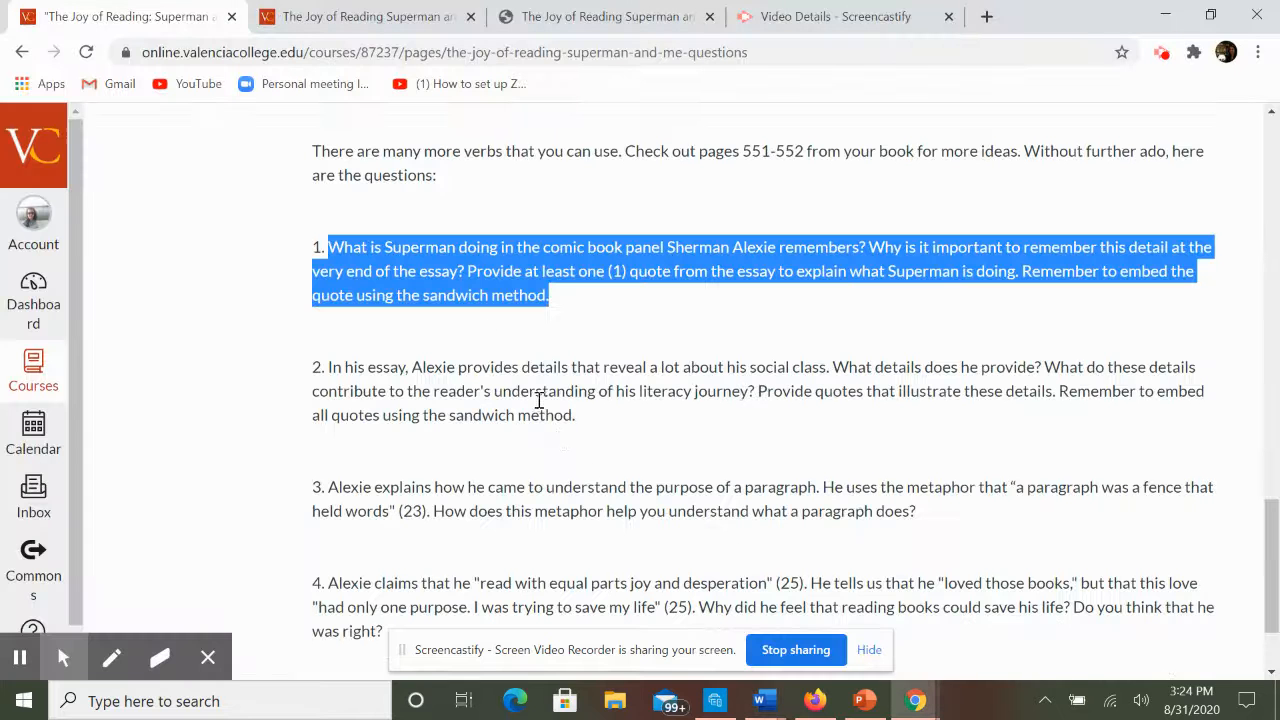
pyautogui.moveTo(583, 422); pyautogui.dragTo(326, 371)
pyautogui.rightClick(353, 373)
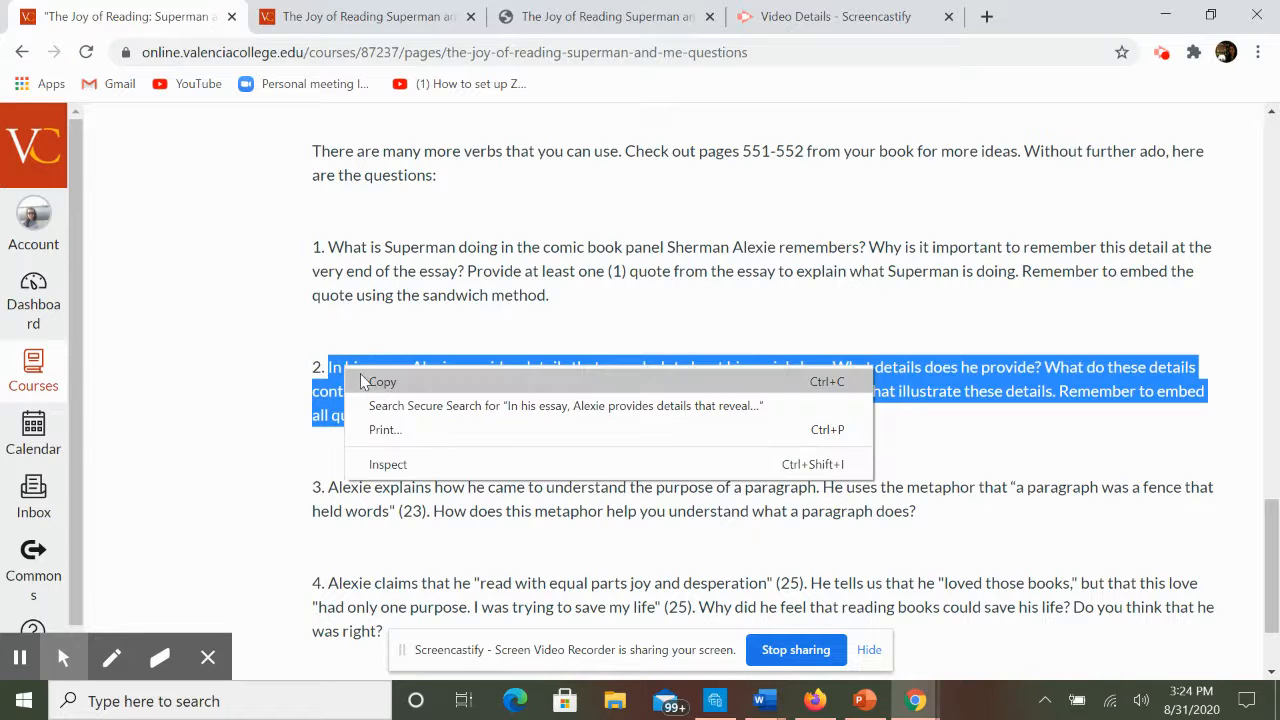
pyautogui.click(381, 382)
# Switch back to Document19 in Word and paste the copied question into list item 2, keeping its source formatting.
pyautogui.moveTo(765, 703)
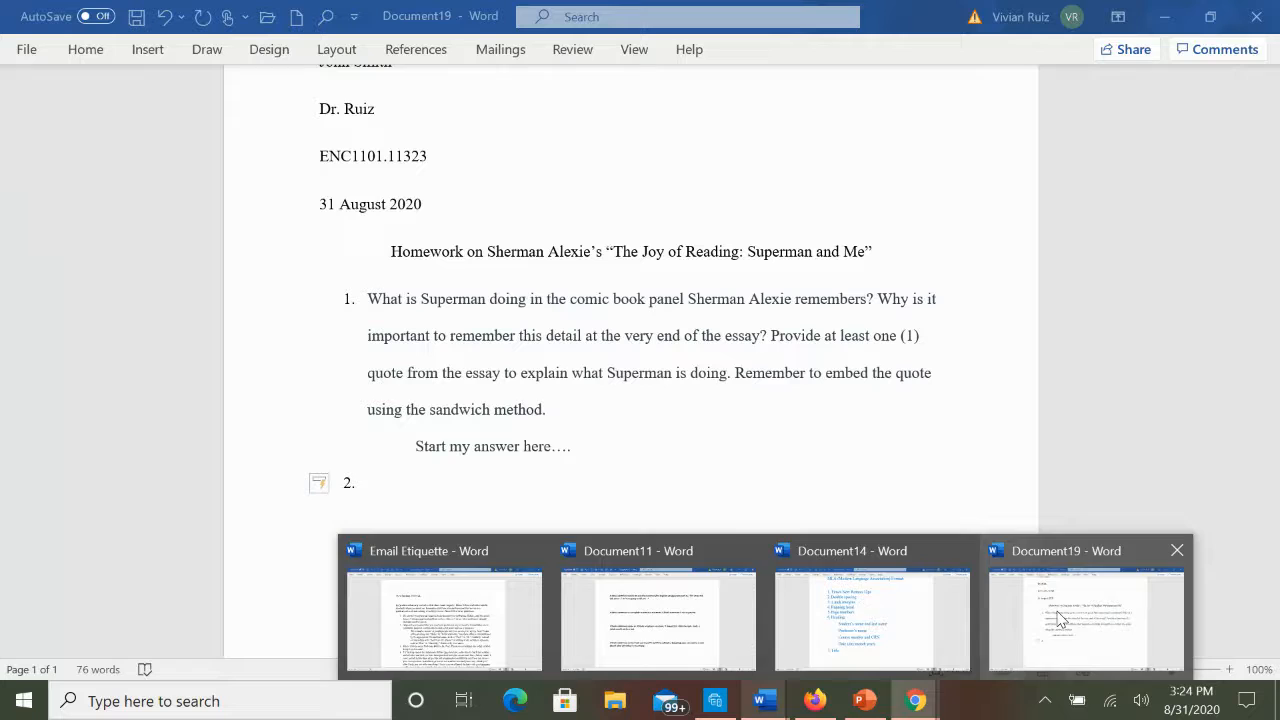
pyautogui.click(1060, 615)
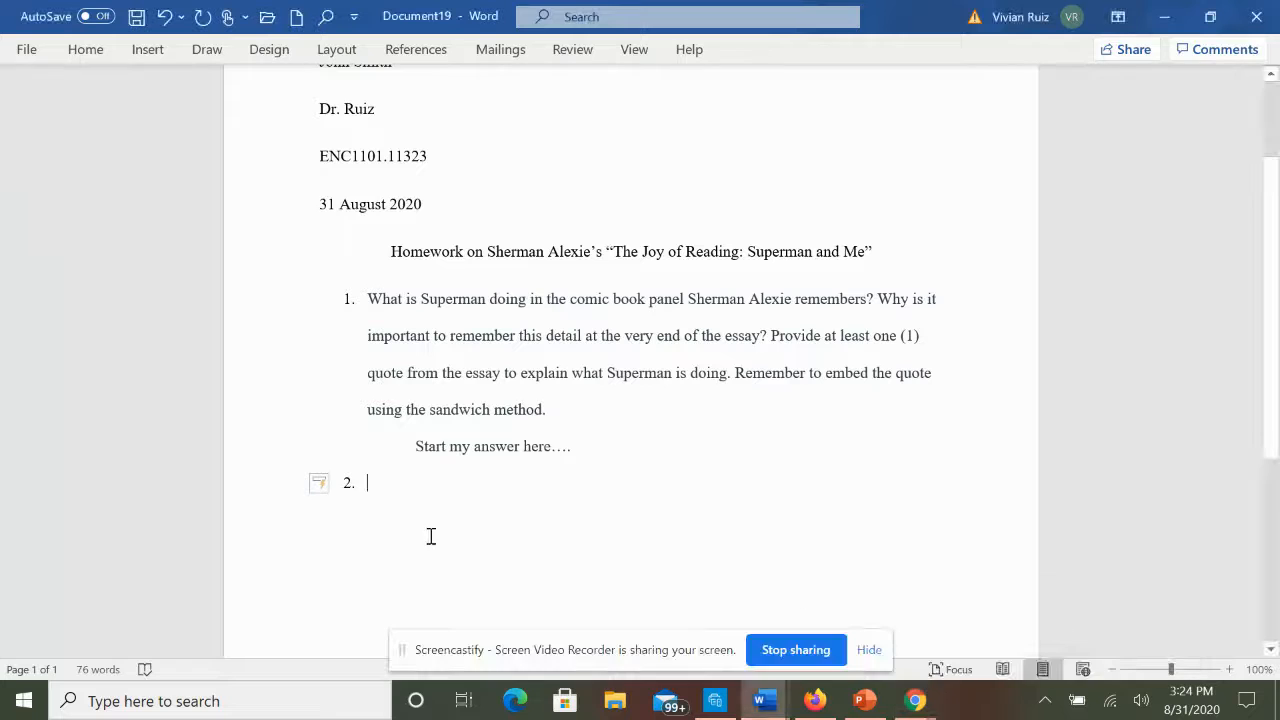
pyautogui.rightClick(367, 482)
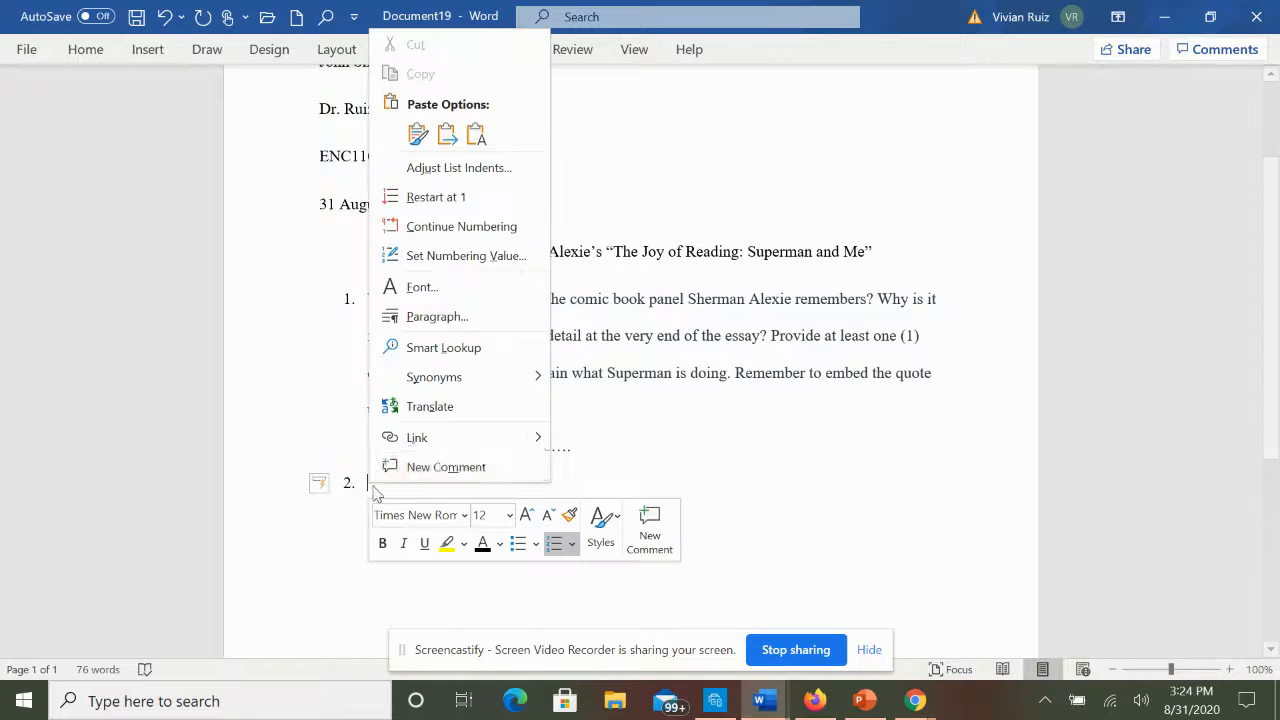
pyautogui.click(418, 135)
# Set the font of the question in list item 2 to Times New Roman, size 12.
pyautogui.scroll(-1, 591, 580)
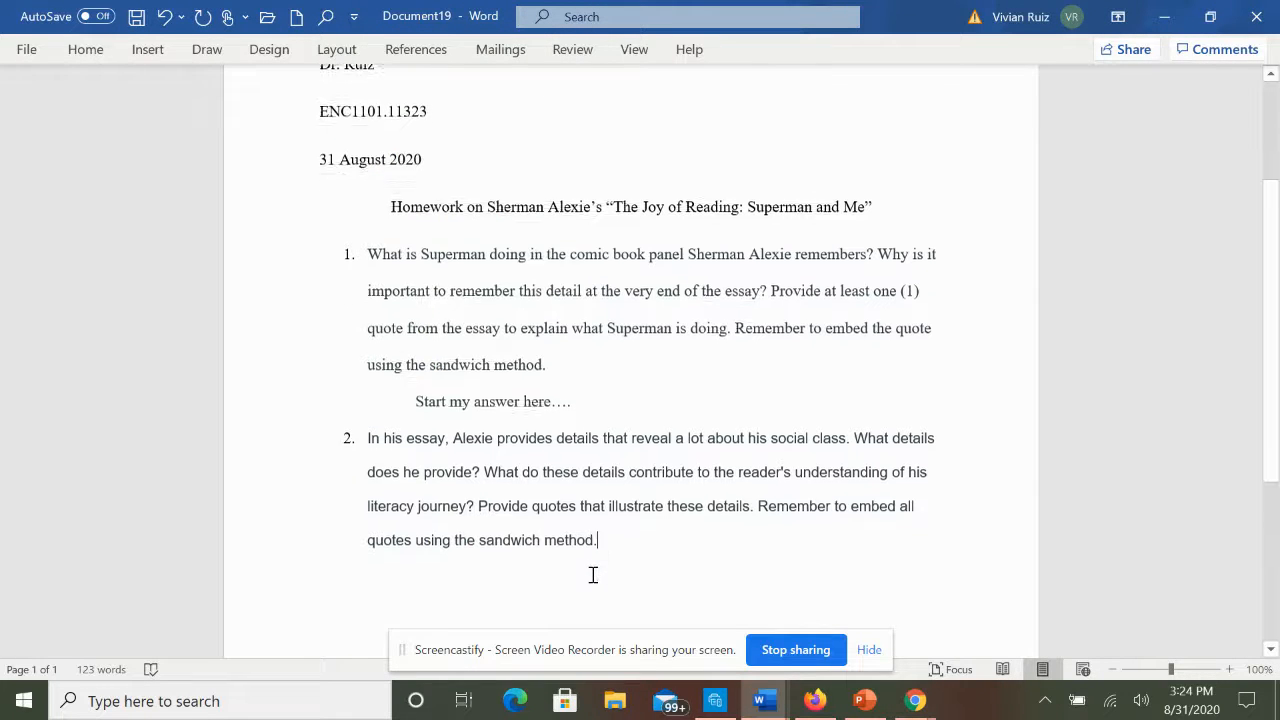
pyautogui.moveTo(598, 537); pyautogui.dragTo(375, 443)
pyautogui.click(467, 372)
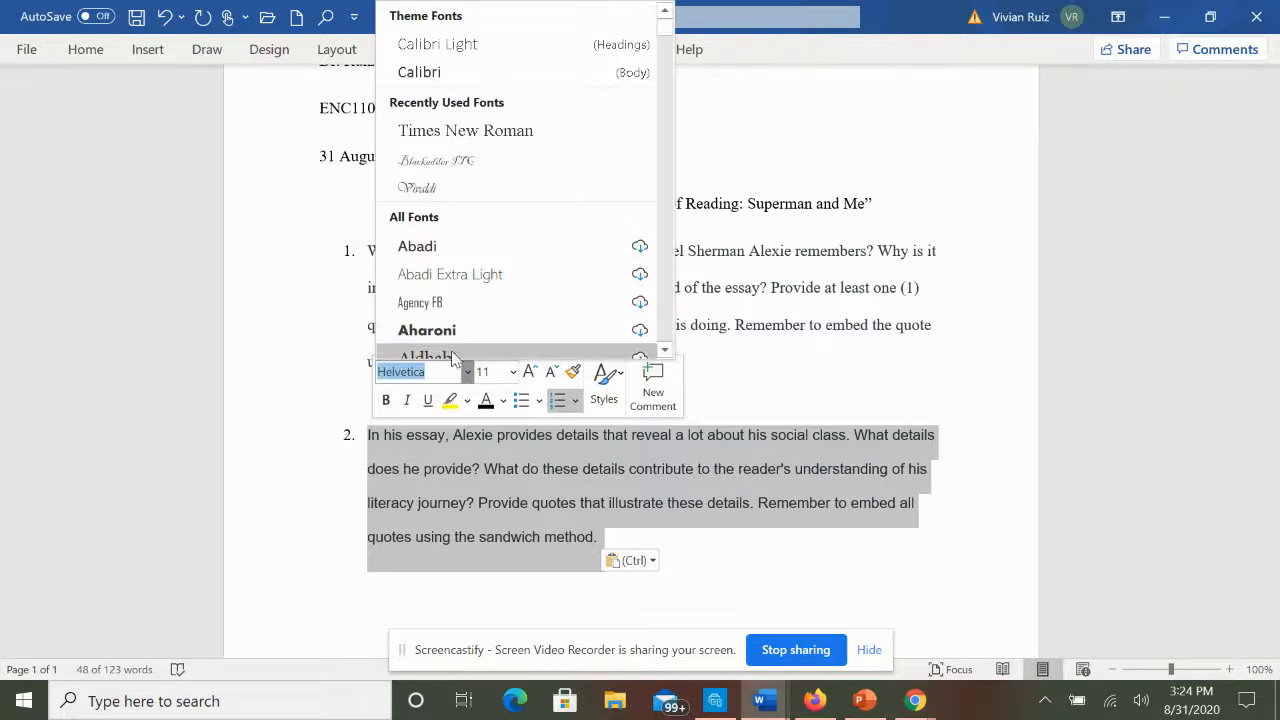
pyautogui.click(440, 131)
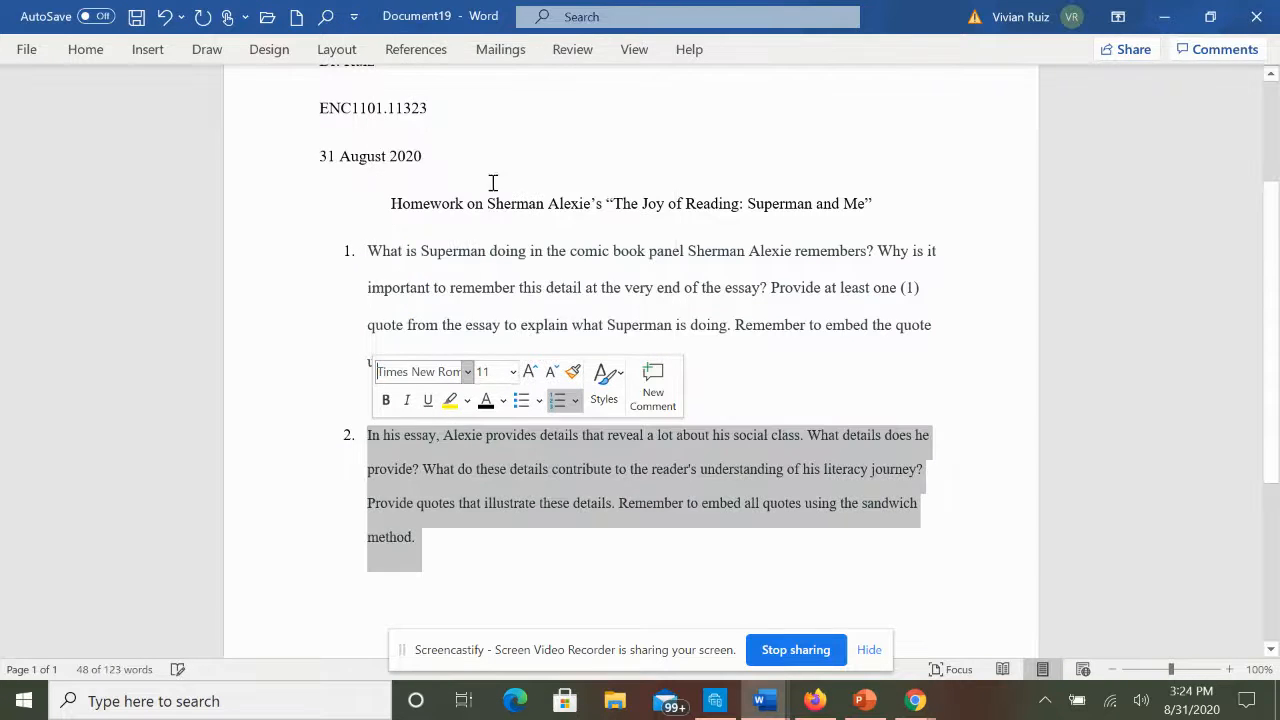
pyautogui.click(512, 373)
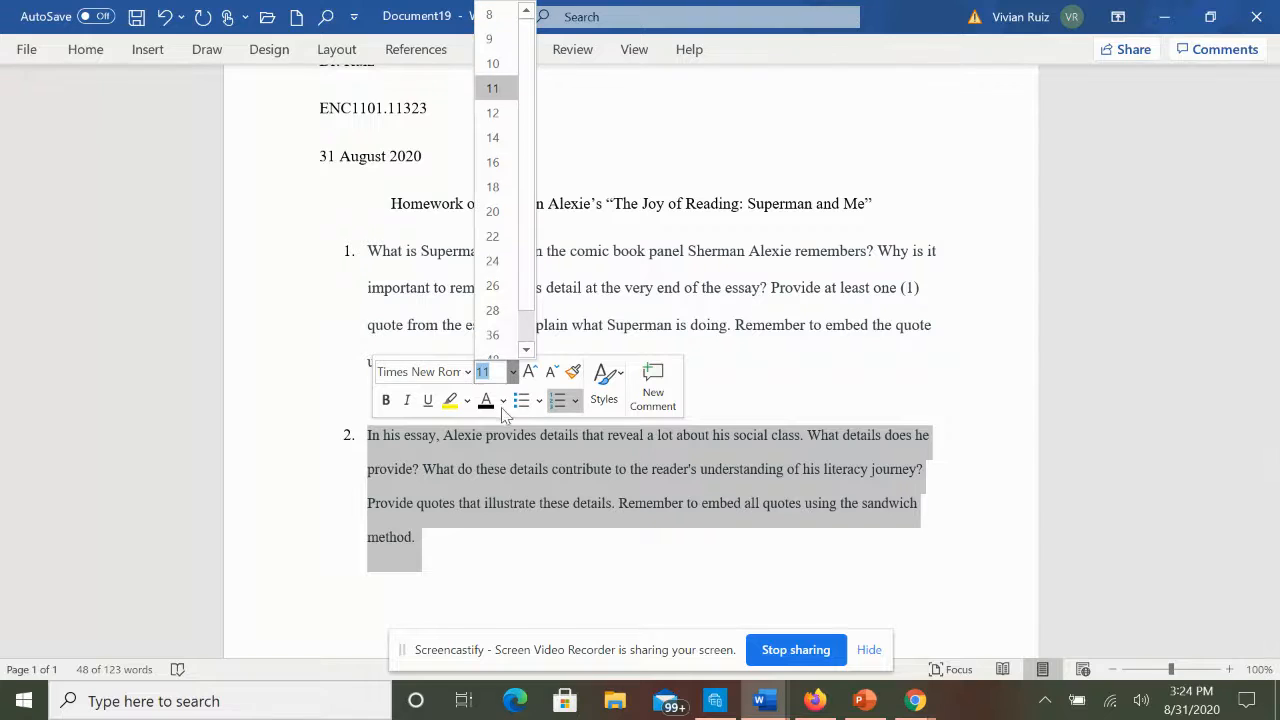
pyautogui.click(507, 113)
# Below question 2, add an indented line reading "Type answer here…" and start list item 3.
pyautogui.click(700, 596)
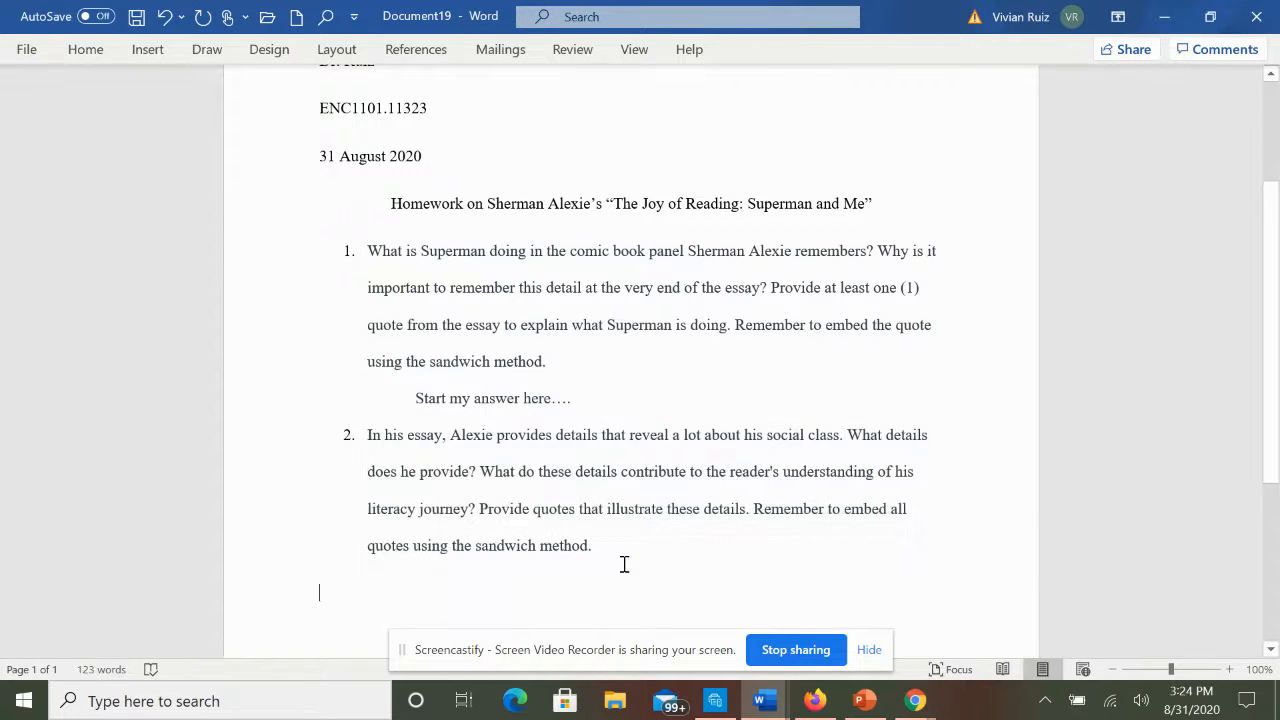
pyautogui.press('Tab')
pyautogui.press('Tab')
pyautogui.write('type answer')
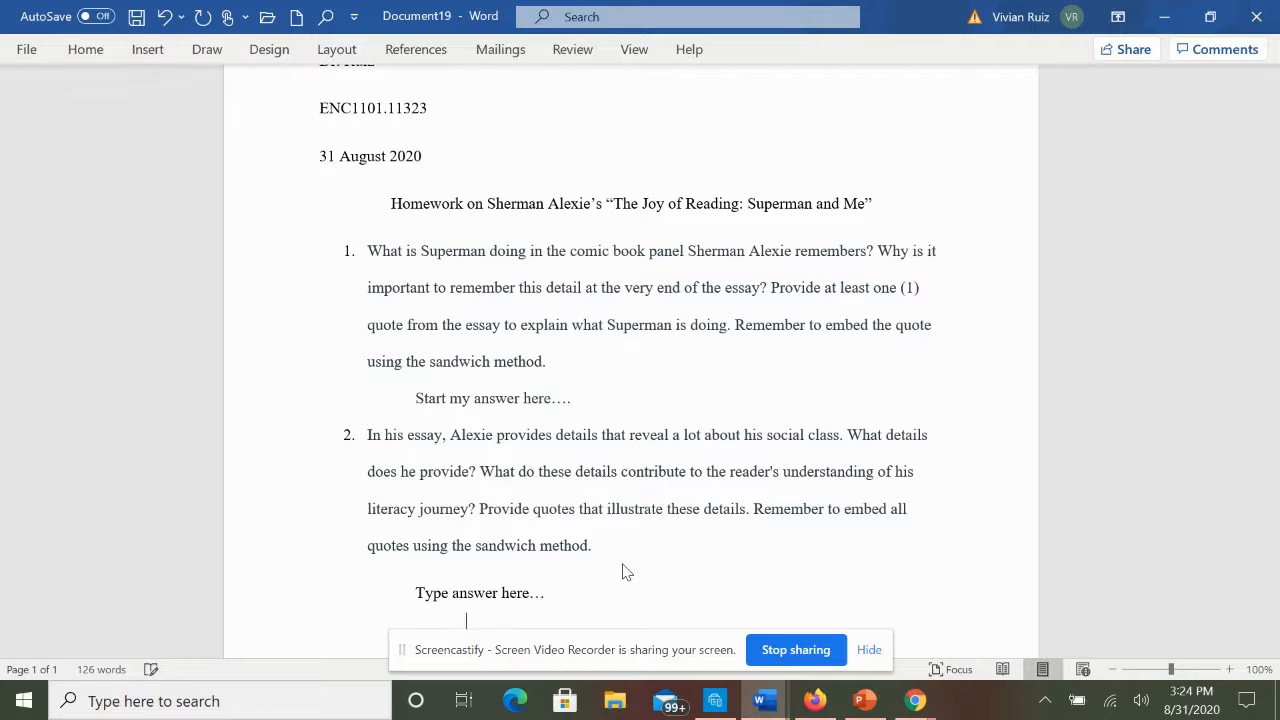
pyautogui.scroll(-1, 622, 571)
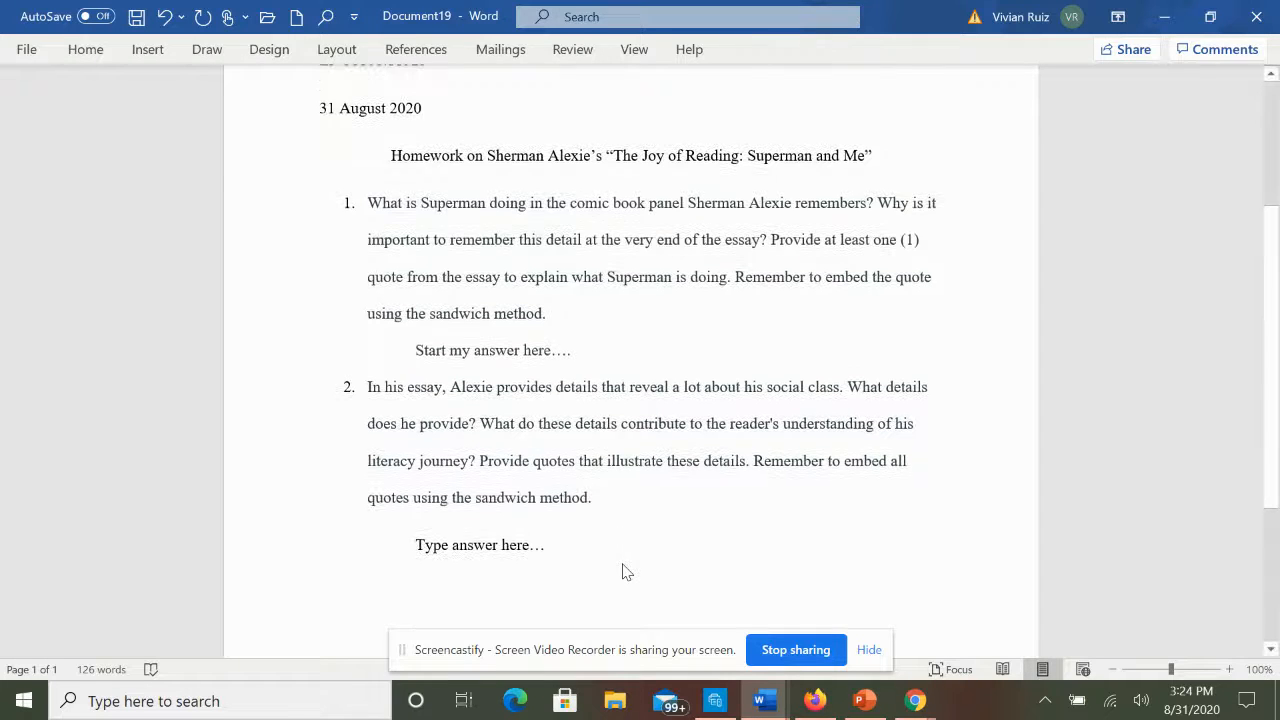
pyautogui.write('3.')
# Highlight the quote wording in questions 2 and 1, and examine the instructions and Quote Sandwich picture on the course page in Chrome.
pyautogui.doubleClick(388, 497)
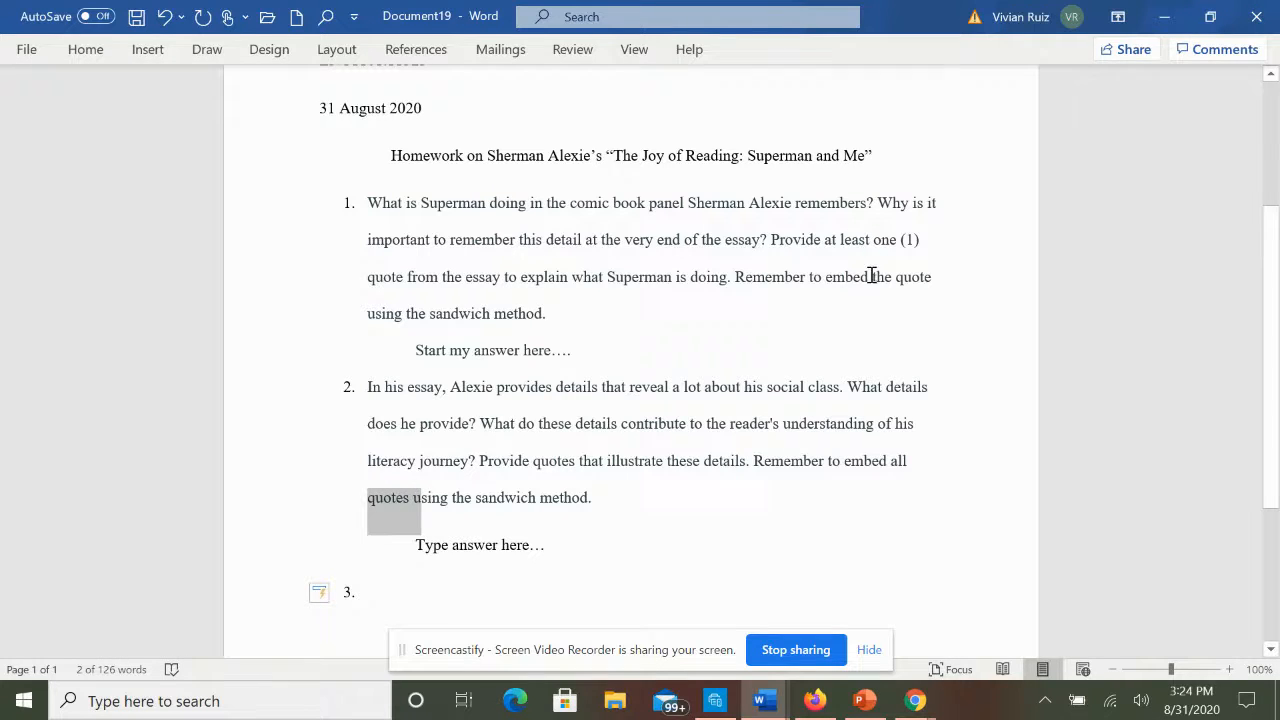
pyautogui.moveTo(872, 277); pyautogui.dragTo(921, 285)
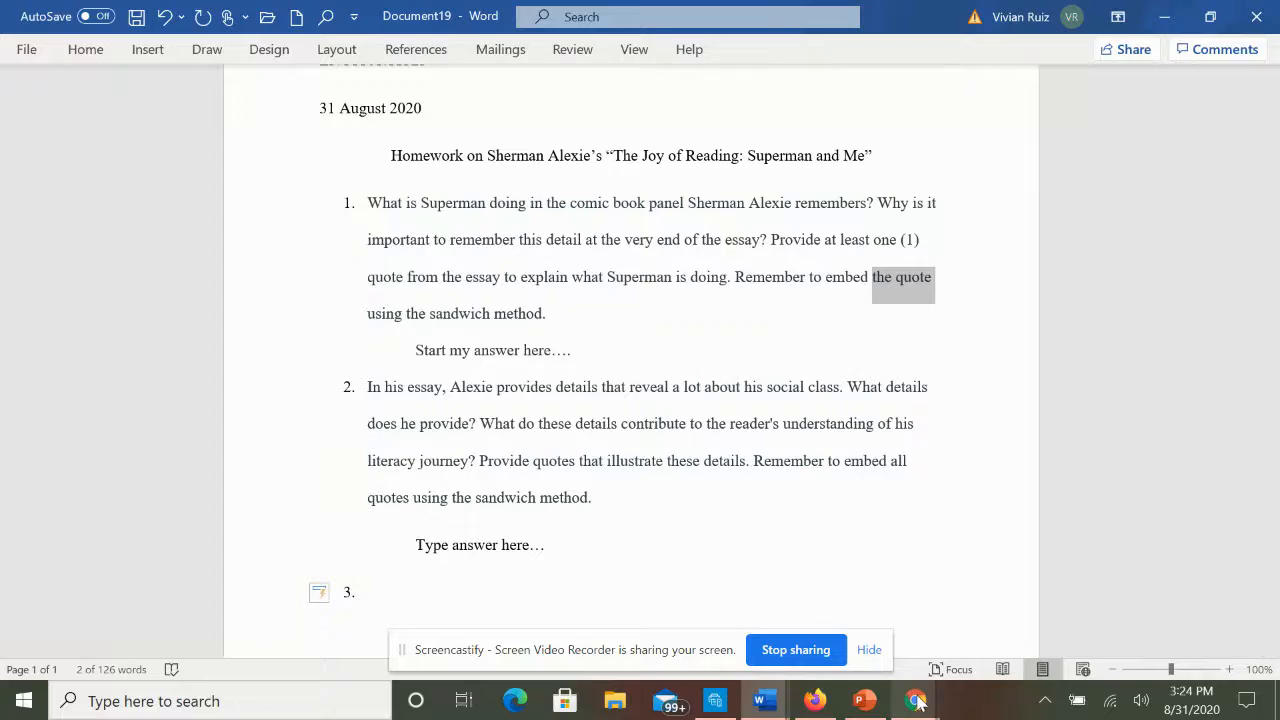
pyautogui.moveTo(918, 703)
pyautogui.click(806, 615)
pyautogui.click(786, 429)
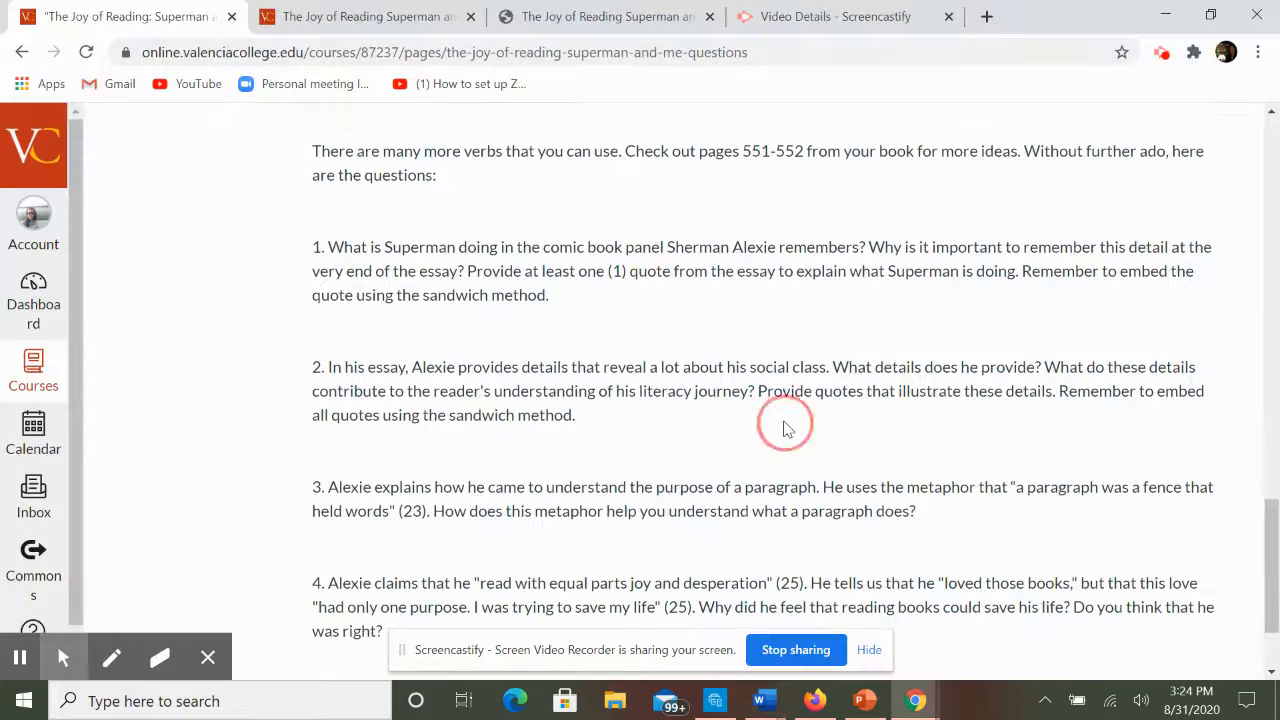
pyautogui.scroll(15, 786, 429)
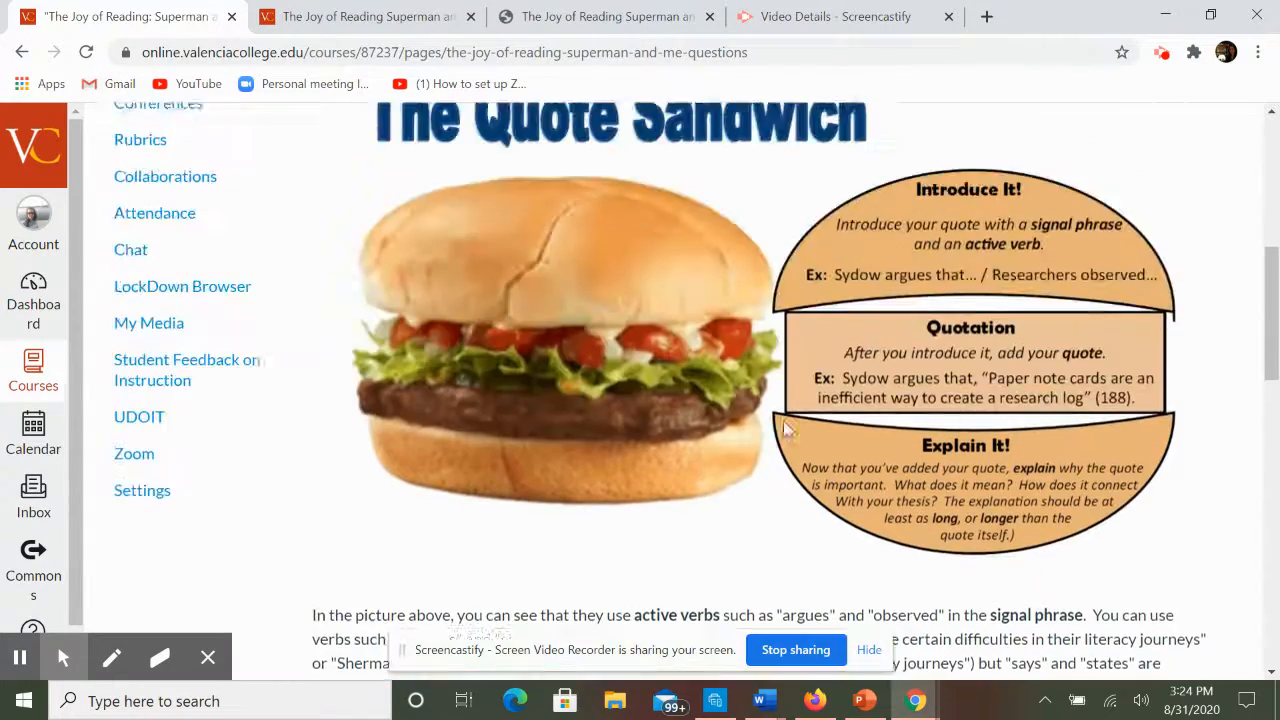
pyautogui.scroll(1, 786, 429)
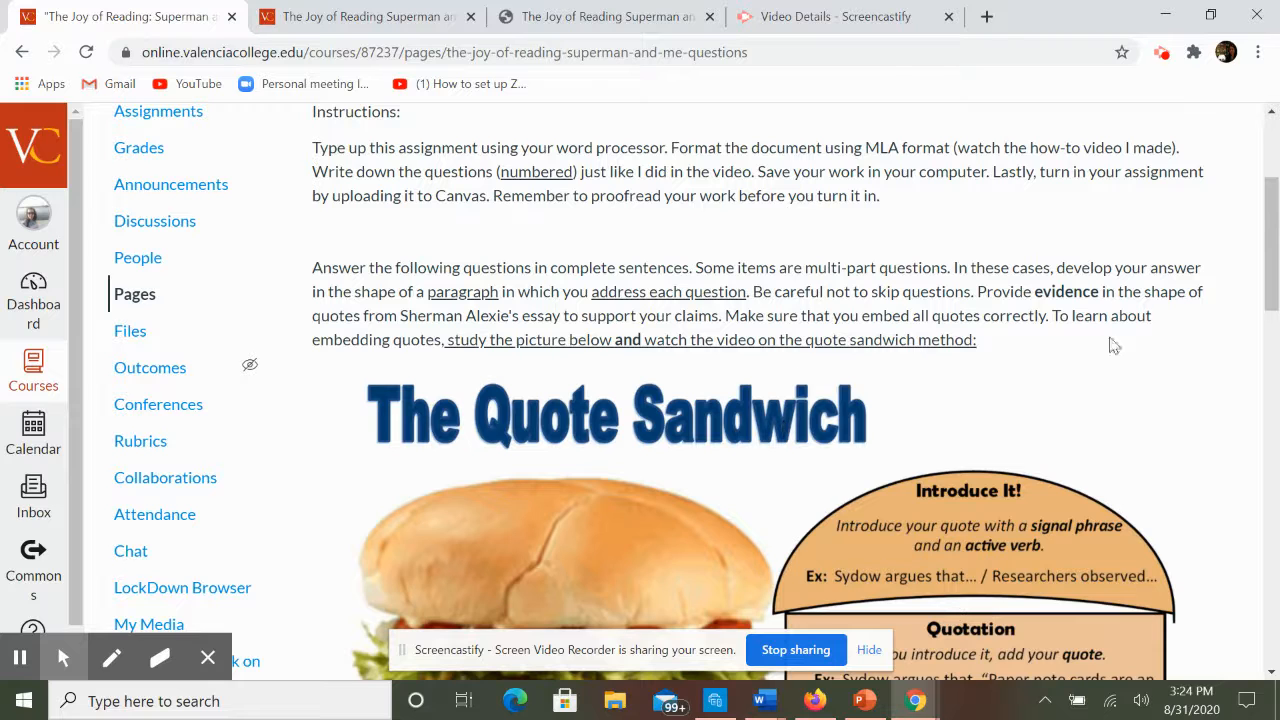
pyautogui.moveTo(1270, 215); pyautogui.dragTo(1276, 287)
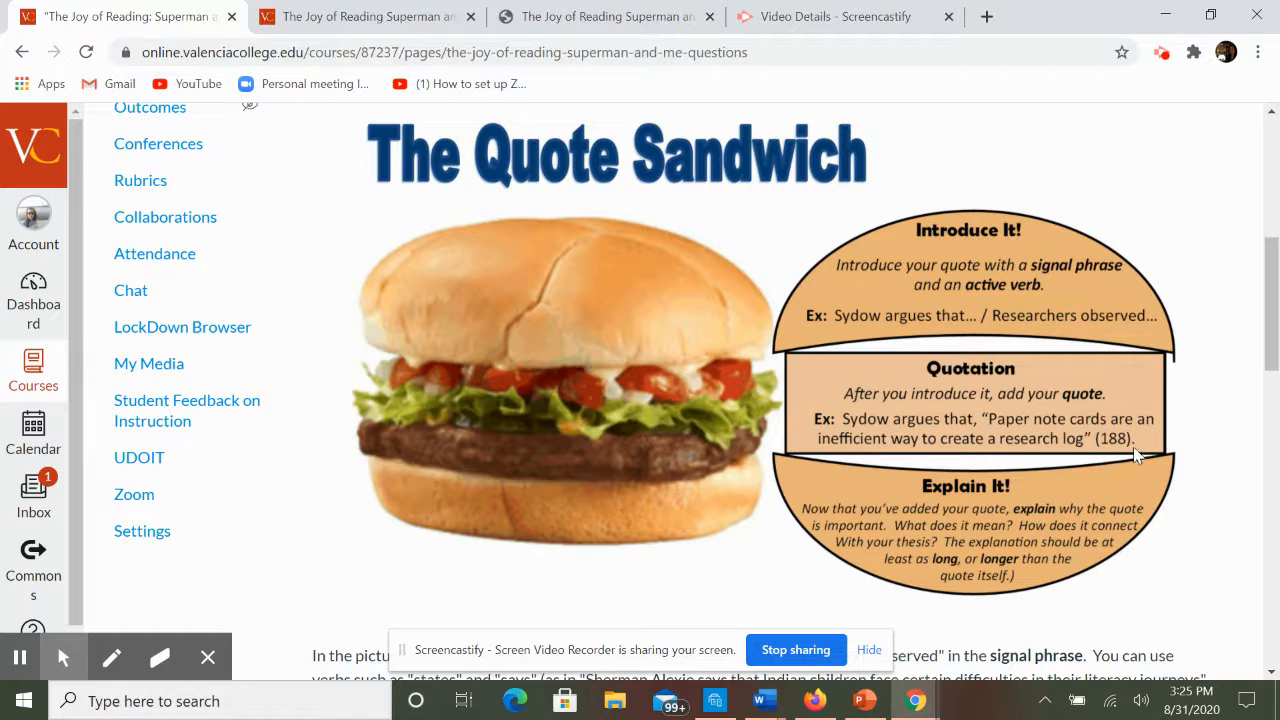
pyautogui.scroll(-1, 1133, 450)
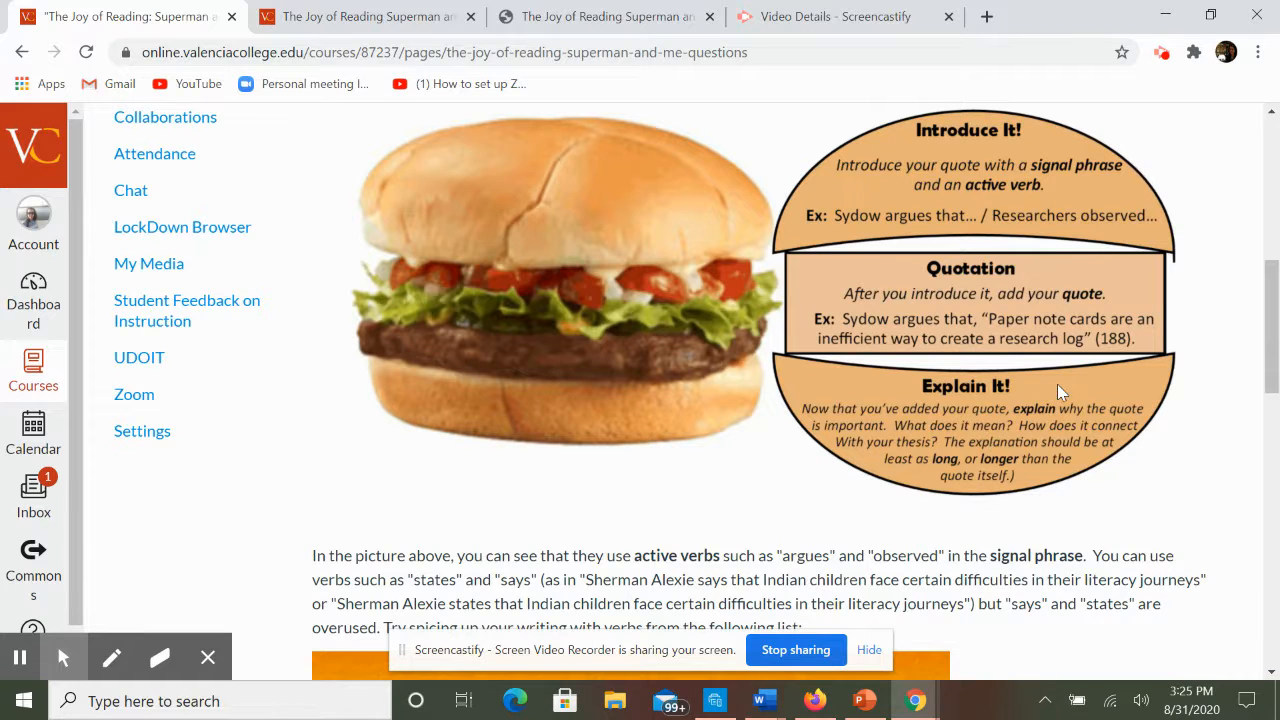
pyautogui.scroll(-8, 1060, 390)
pyautogui.scroll(-3, 1062, 392)
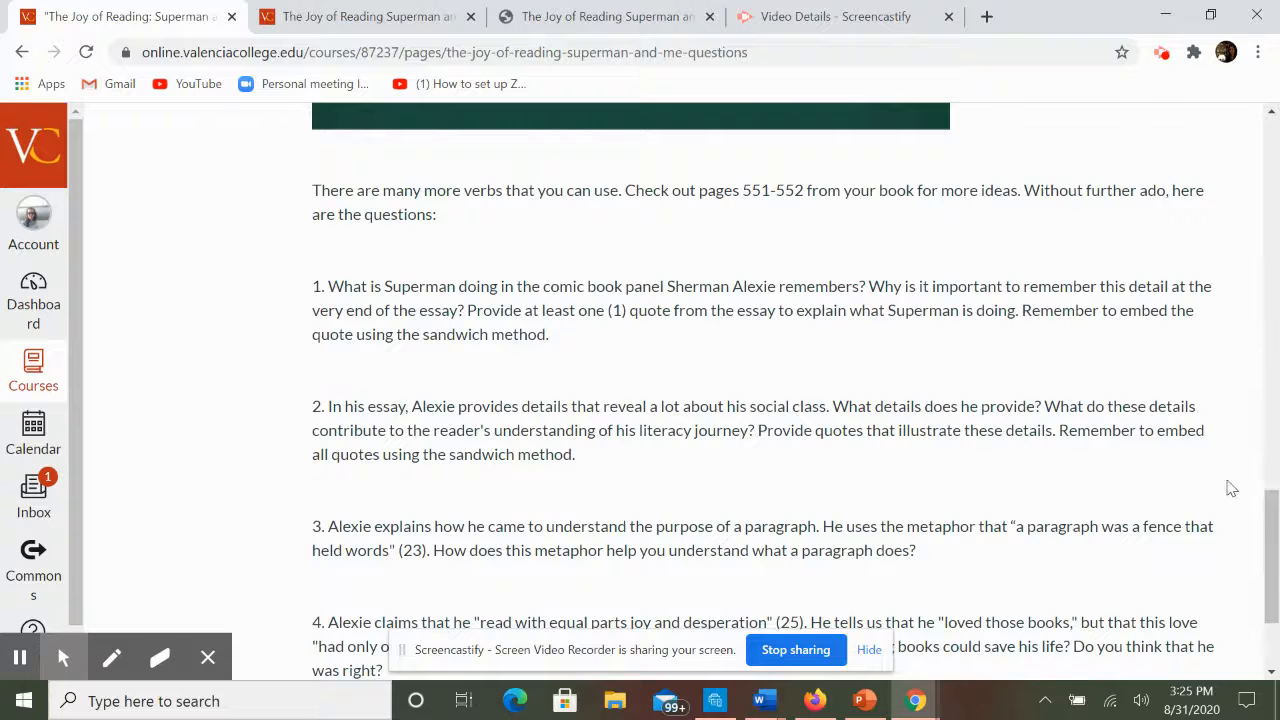
# Examine how question 3 embeds its quote, highlighting the introduction, the quoted metaphor and the page citation (23).
pyautogui.moveTo(1268, 503); pyautogui.dragTo(1268, 518)
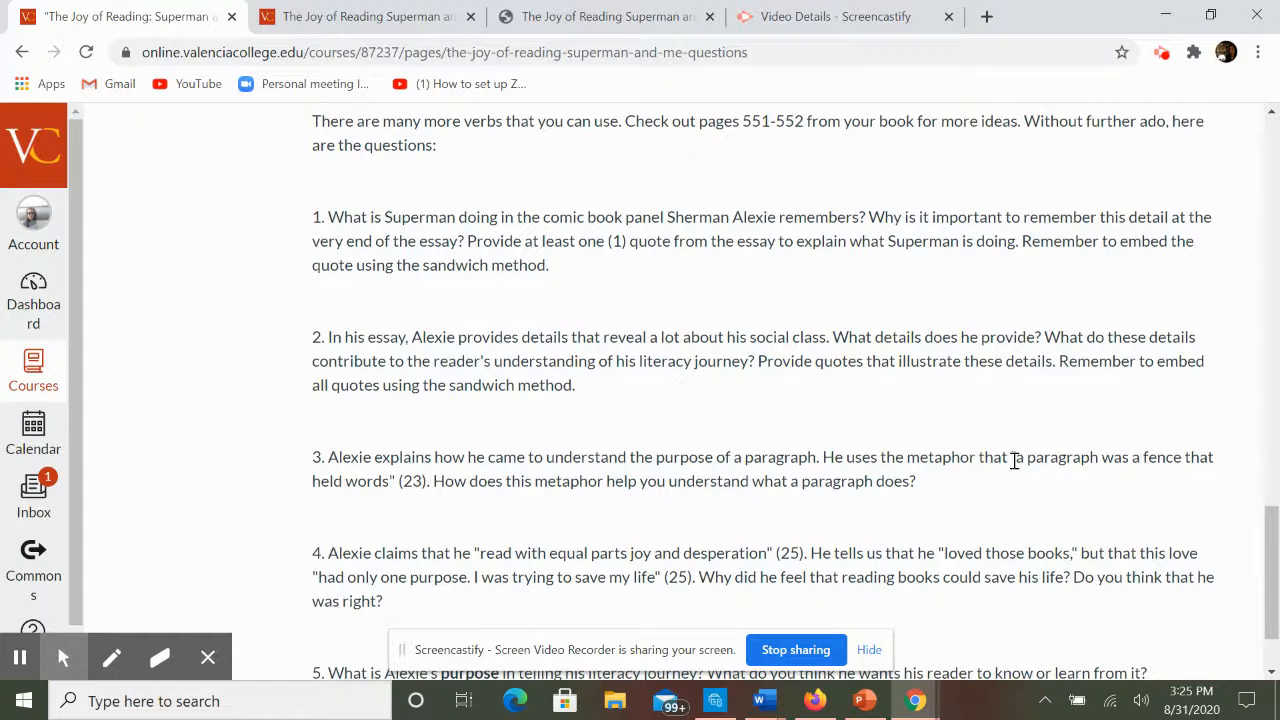
pyautogui.moveTo(330, 458); pyautogui.dragTo(432, 490)
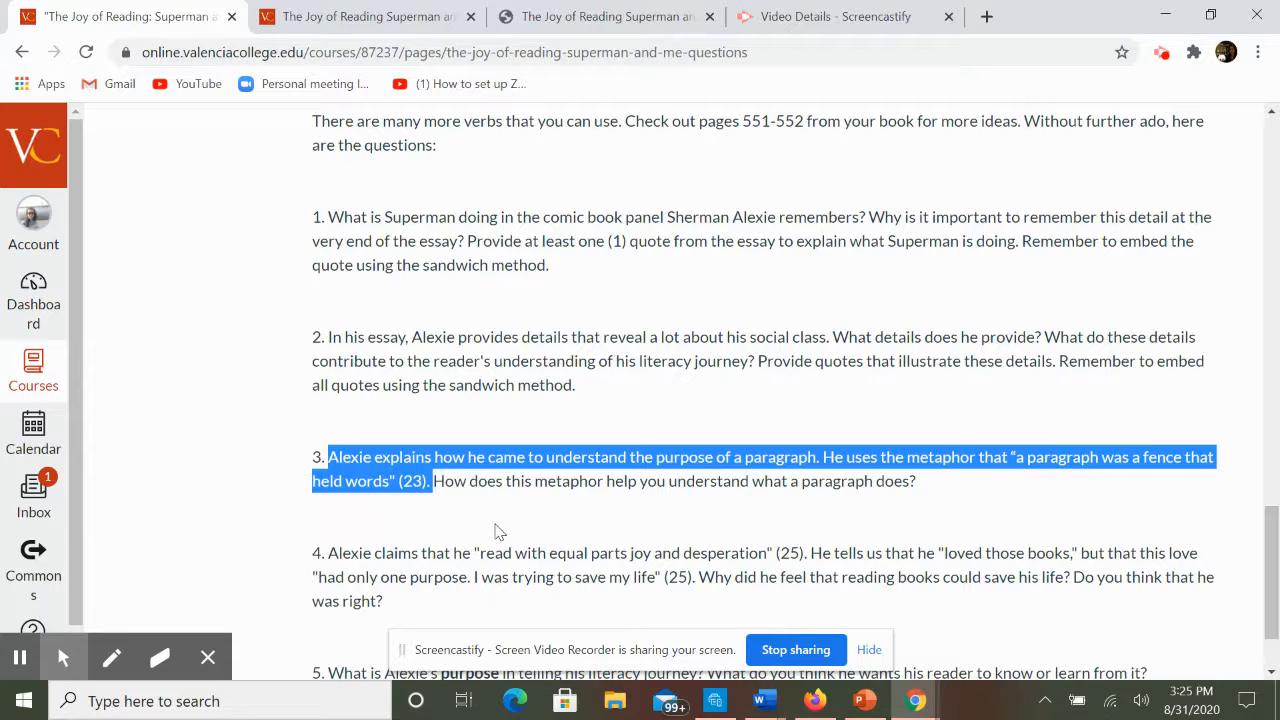
pyautogui.scroll(-1, 500, 532)
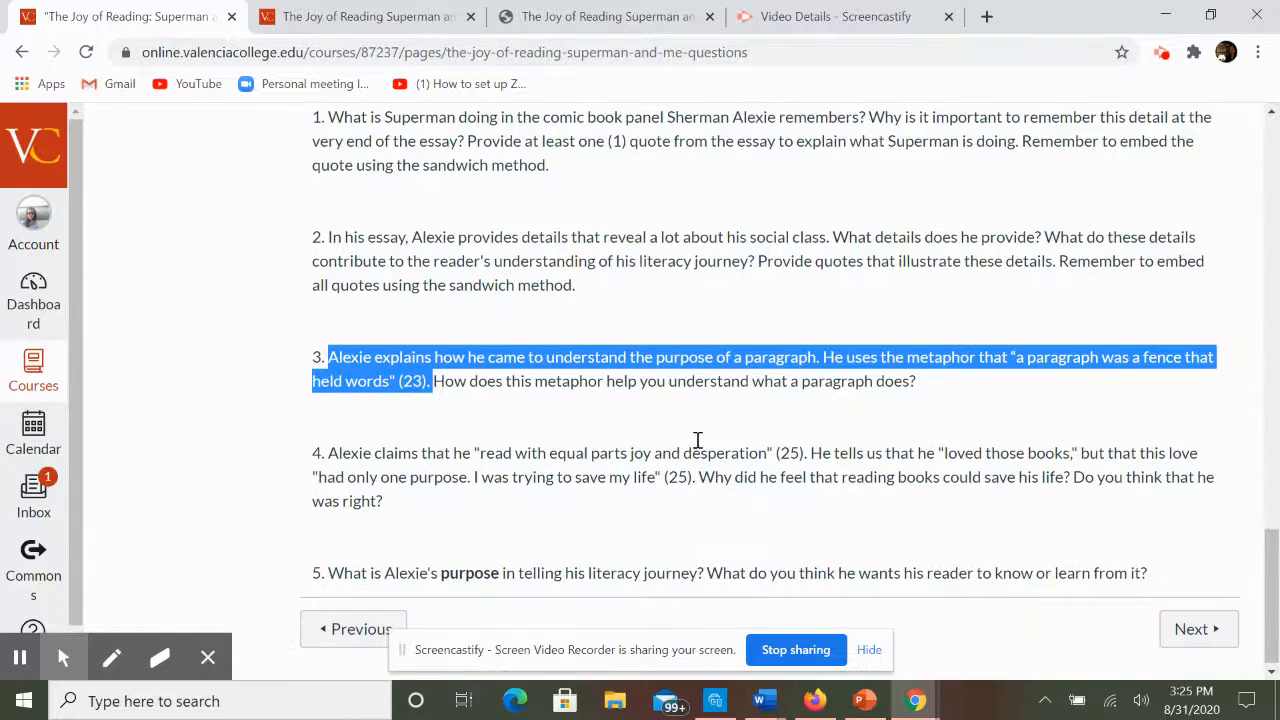
pyautogui.click(930, 400)
pyautogui.moveTo(825, 357); pyautogui.dragTo(427, 383)
pyautogui.click(1012, 390)
pyautogui.click(408, 389)
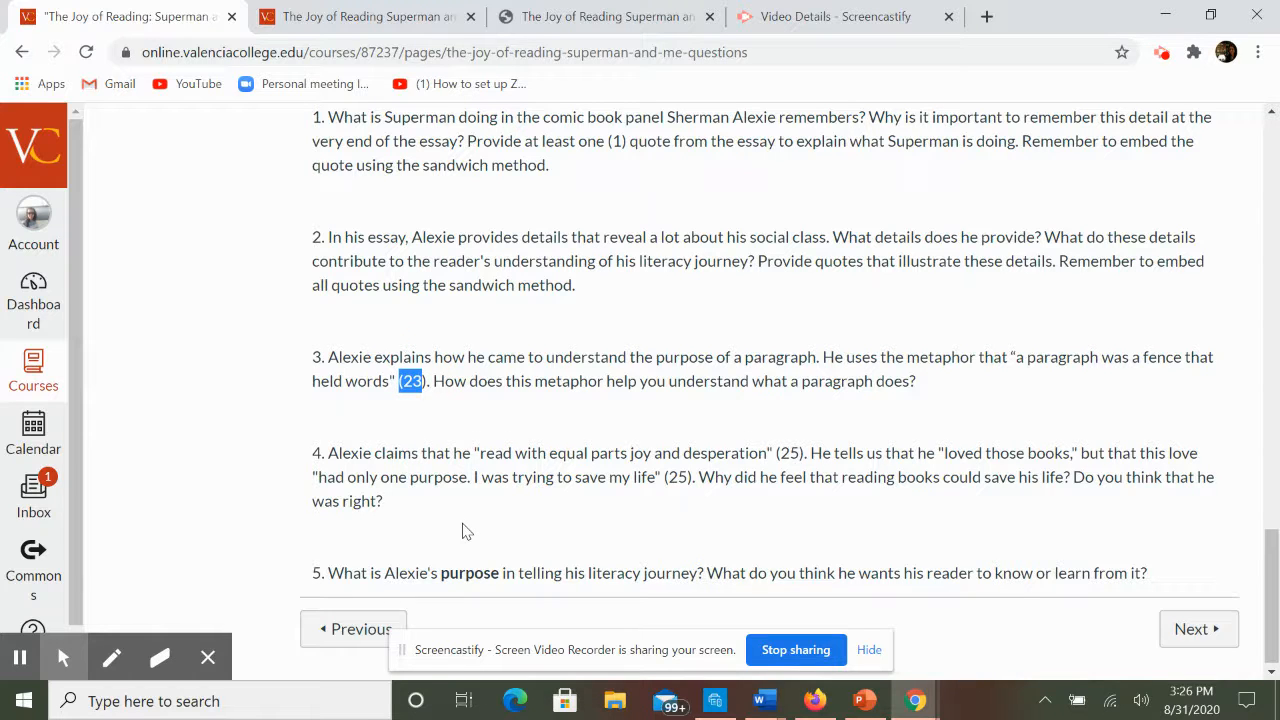
# Examine how question 4 embeds its quotes, highlighting the signal phrase, quoted words, page citation (25) and second quote sentence.
pyautogui.scroll(-1, 463, 531)
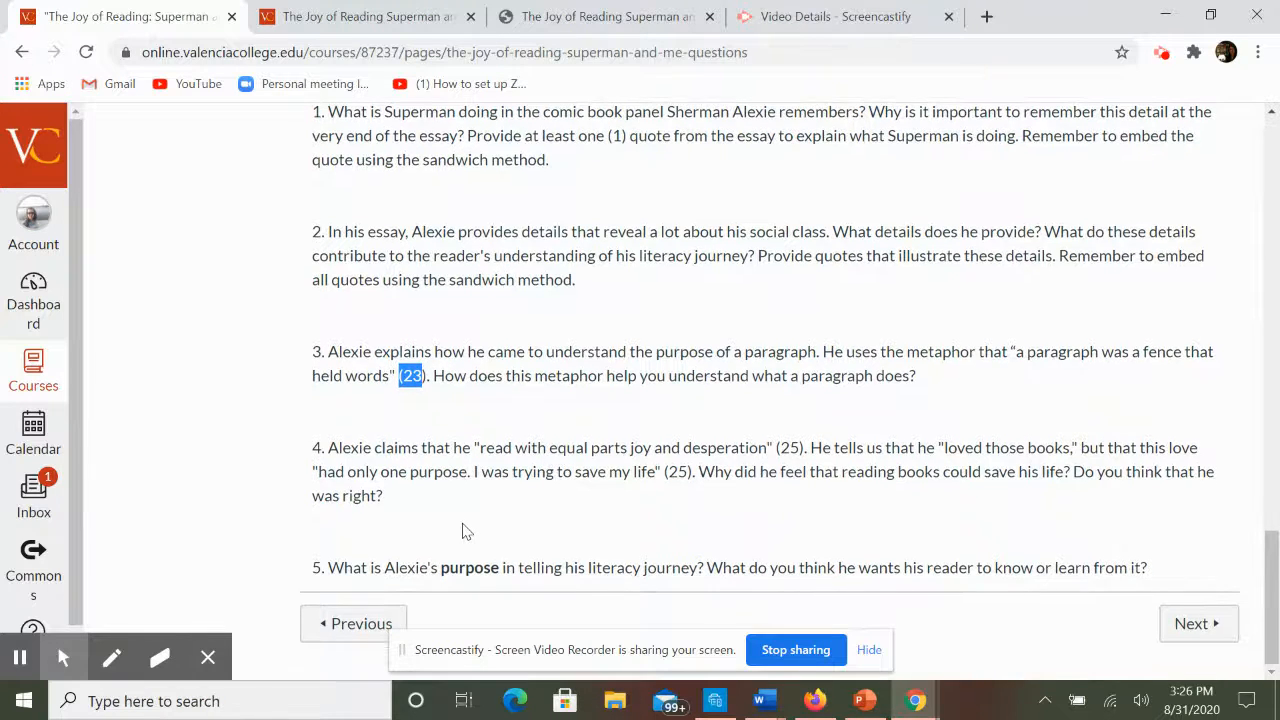
pyautogui.moveTo(325, 446); pyautogui.dragTo(808, 451)
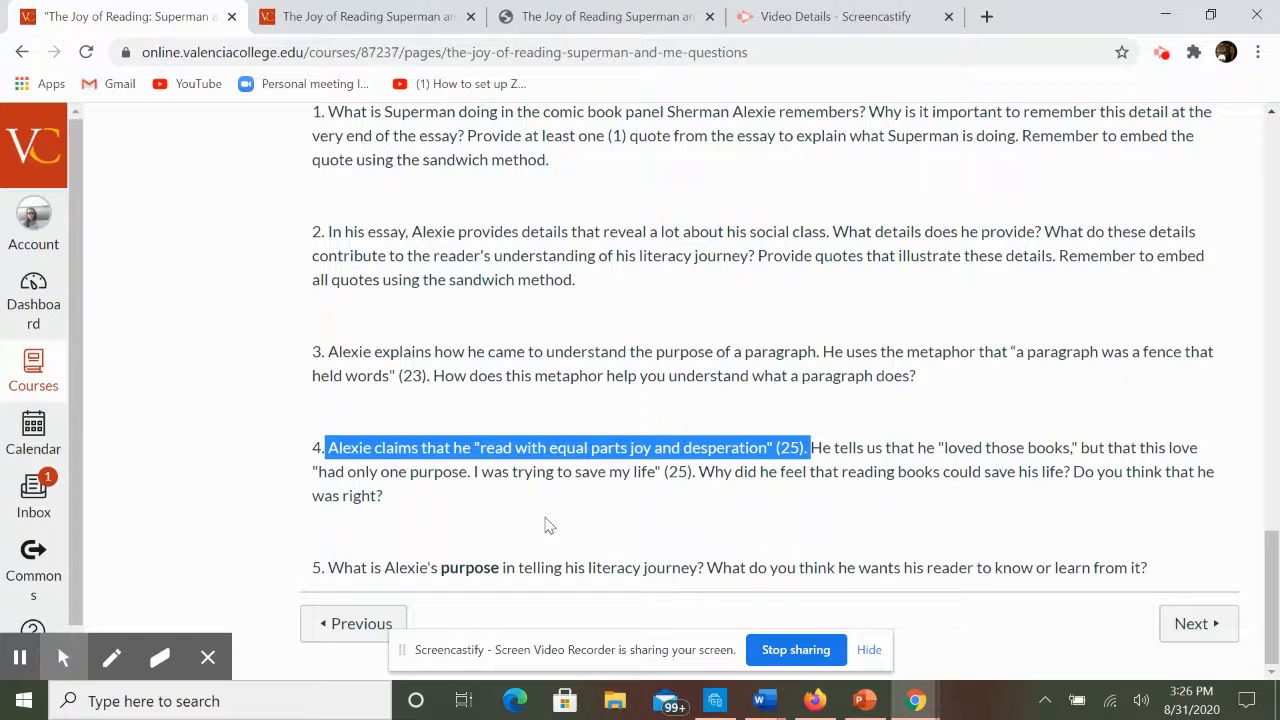
pyautogui.click(330, 452)
pyautogui.moveTo(328, 449); pyautogui.dragTo(474, 449)
pyautogui.moveTo(374, 450); pyautogui.dragTo(762, 462)
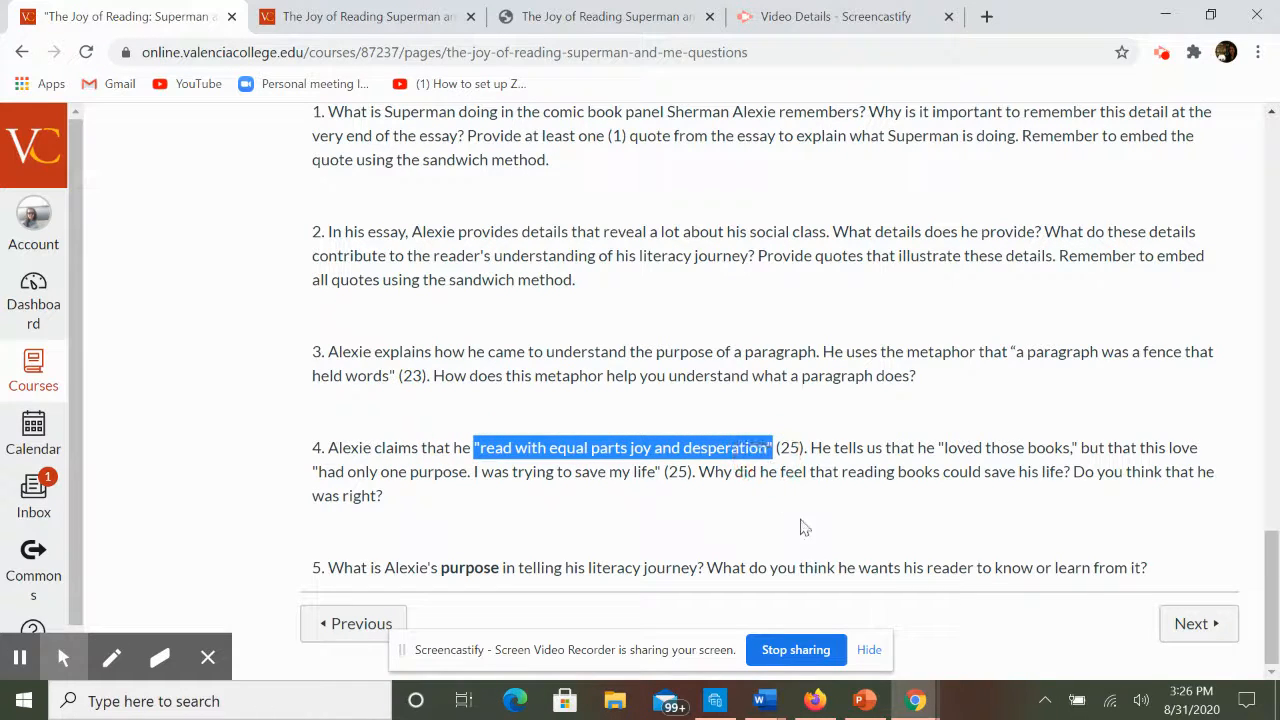
pyautogui.click(781, 463)
pyautogui.moveTo(778, 447); pyautogui.dragTo(808, 448)
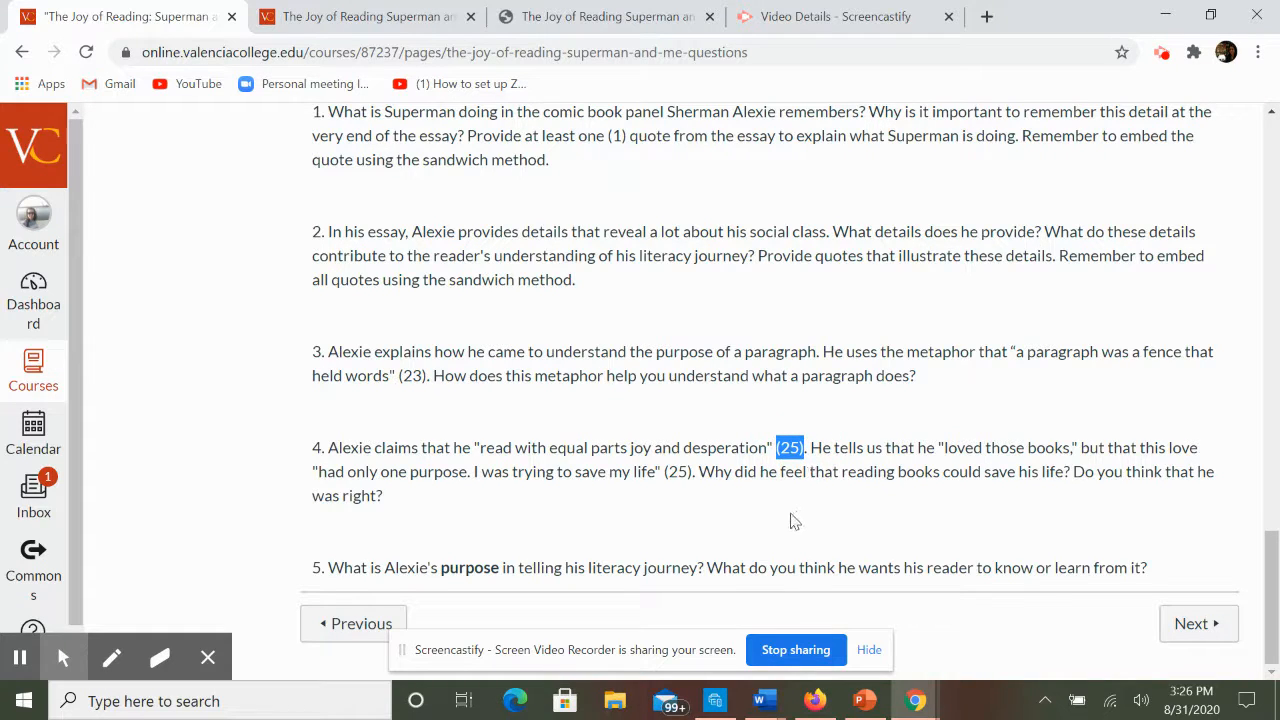
pyautogui.click(790, 521)
pyautogui.moveTo(812, 450); pyautogui.dragTo(698, 472)
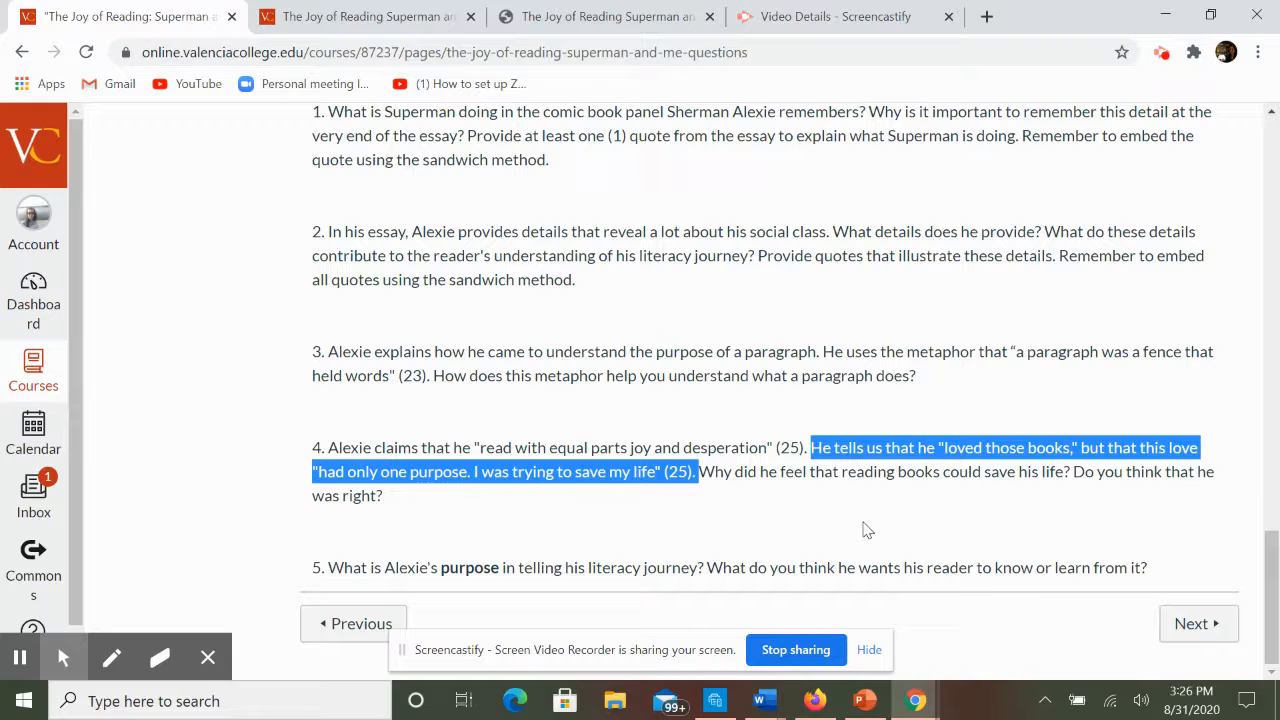
# Highlight question 4's second quote sentence and its closing quotation, "had only one purpose. I was trying to save my life".
pyautogui.click(806, 507)
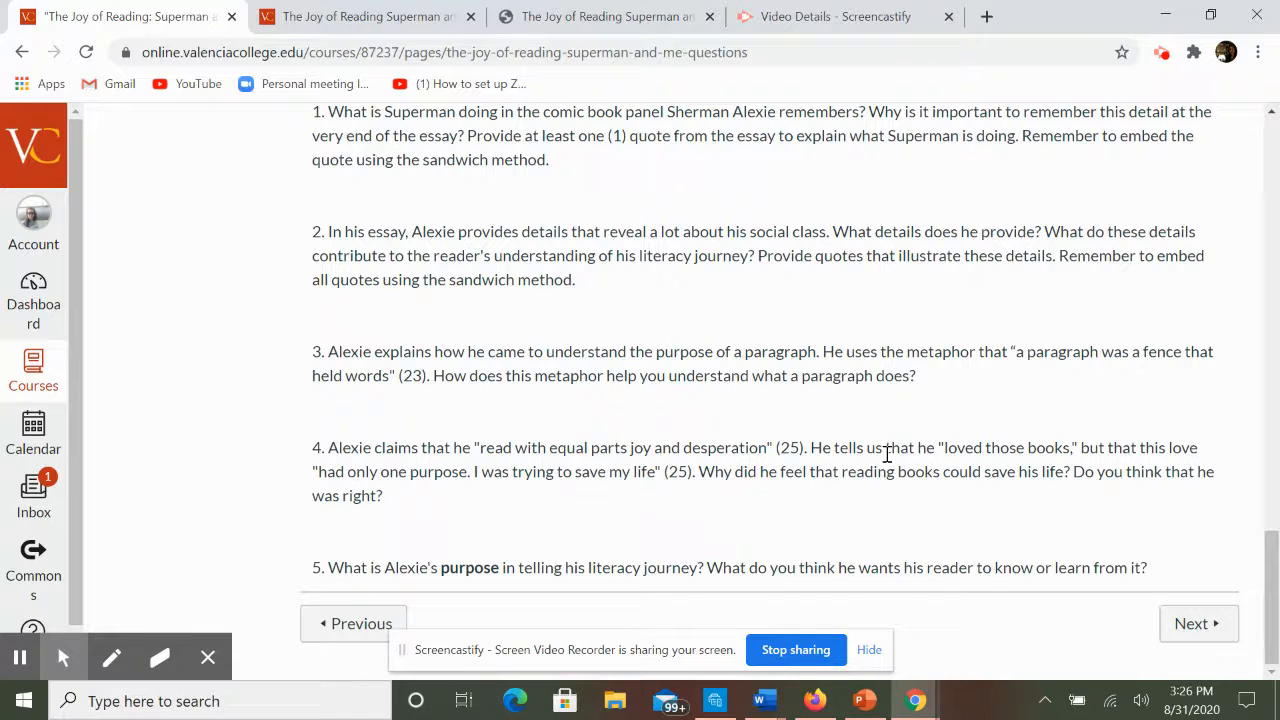
pyautogui.moveTo(811, 449); pyautogui.dragTo(1203, 451)
pyautogui.click(1093, 450)
pyautogui.moveTo(313, 472); pyautogui.dragTo(660, 484)
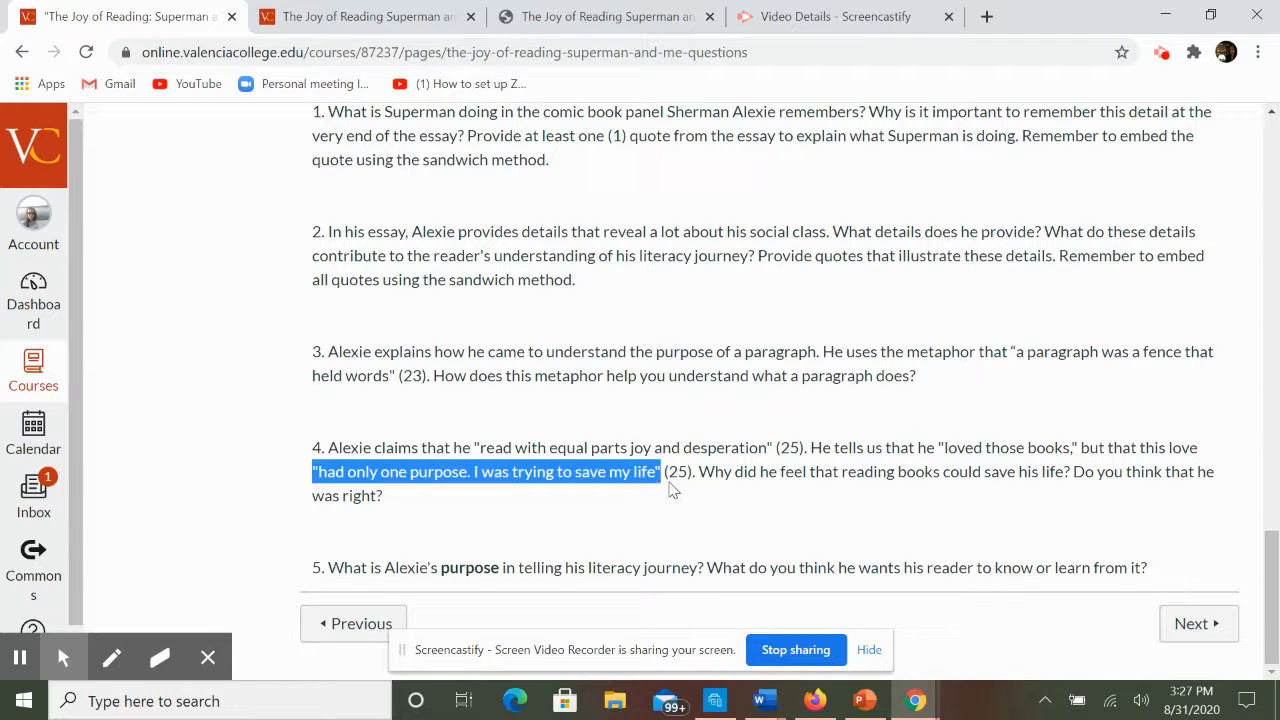
# Examine the Signal Phrases verb list and the Quote Sandwich picture, highlighting the words "says" and "states" in the text above the list.
pyautogui.scroll(1, 670, 490)
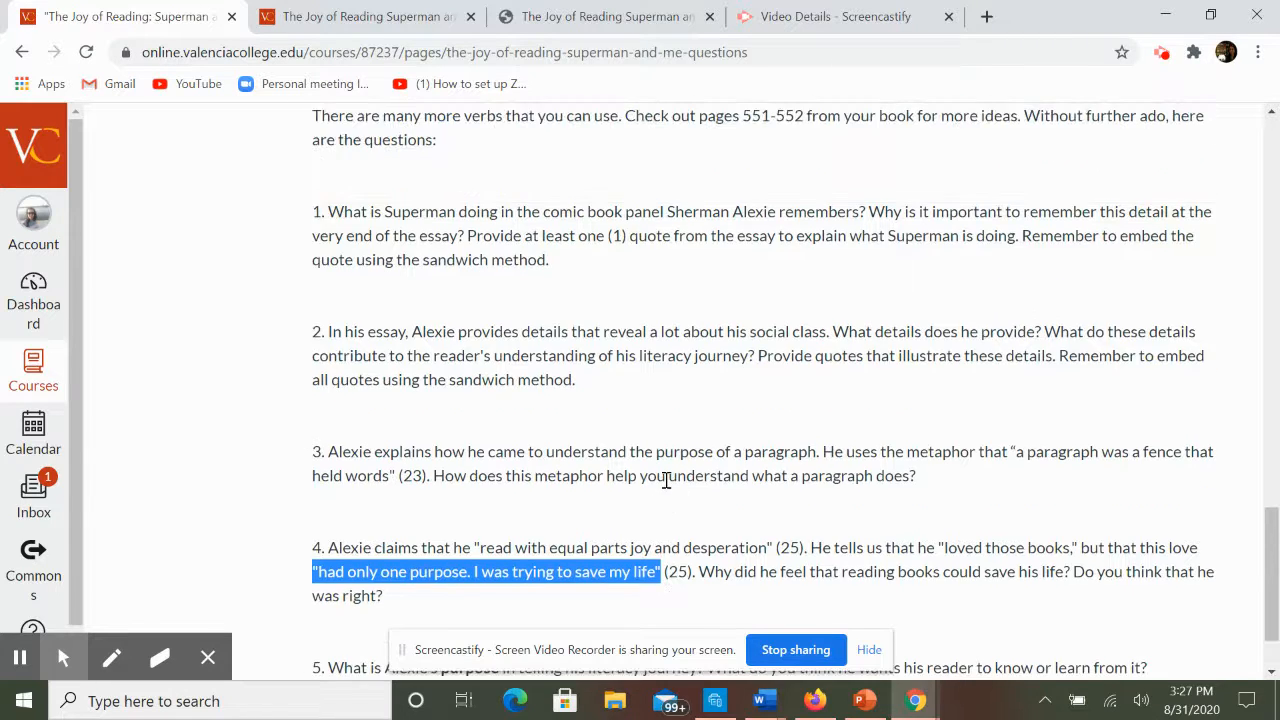
pyautogui.scroll(7, 666, 480)
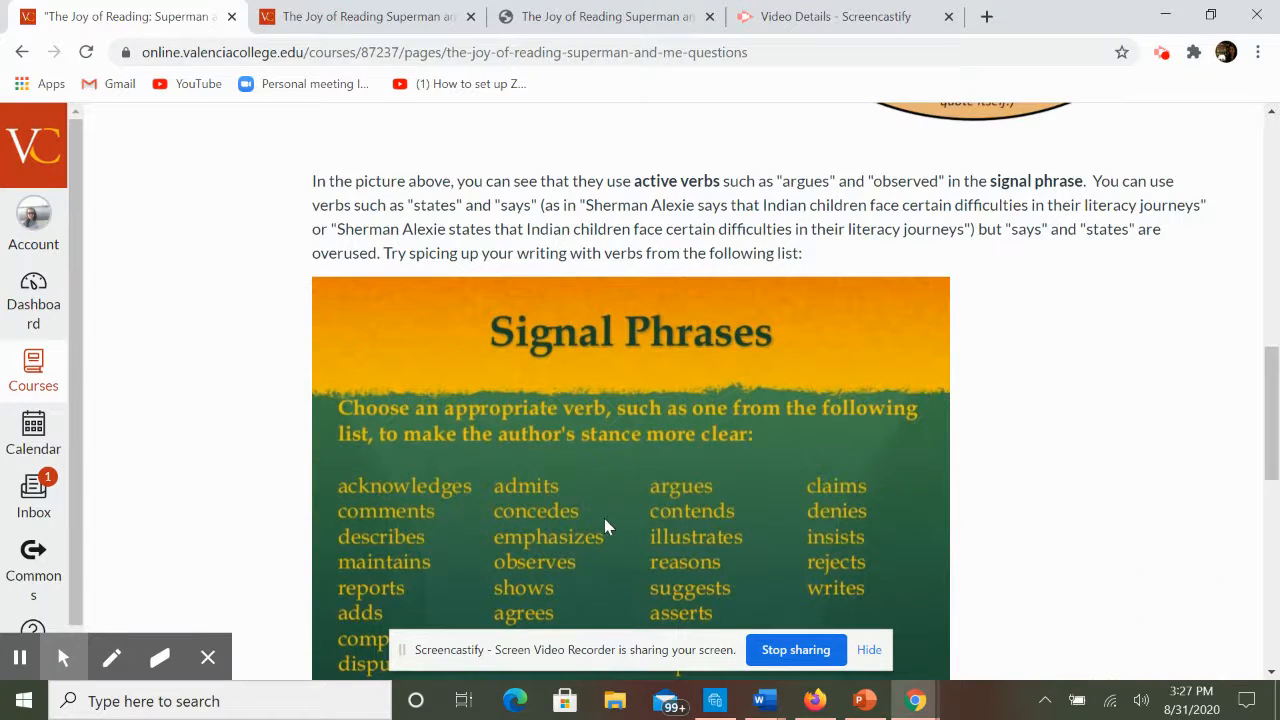
pyautogui.scroll(-1, 603, 518)
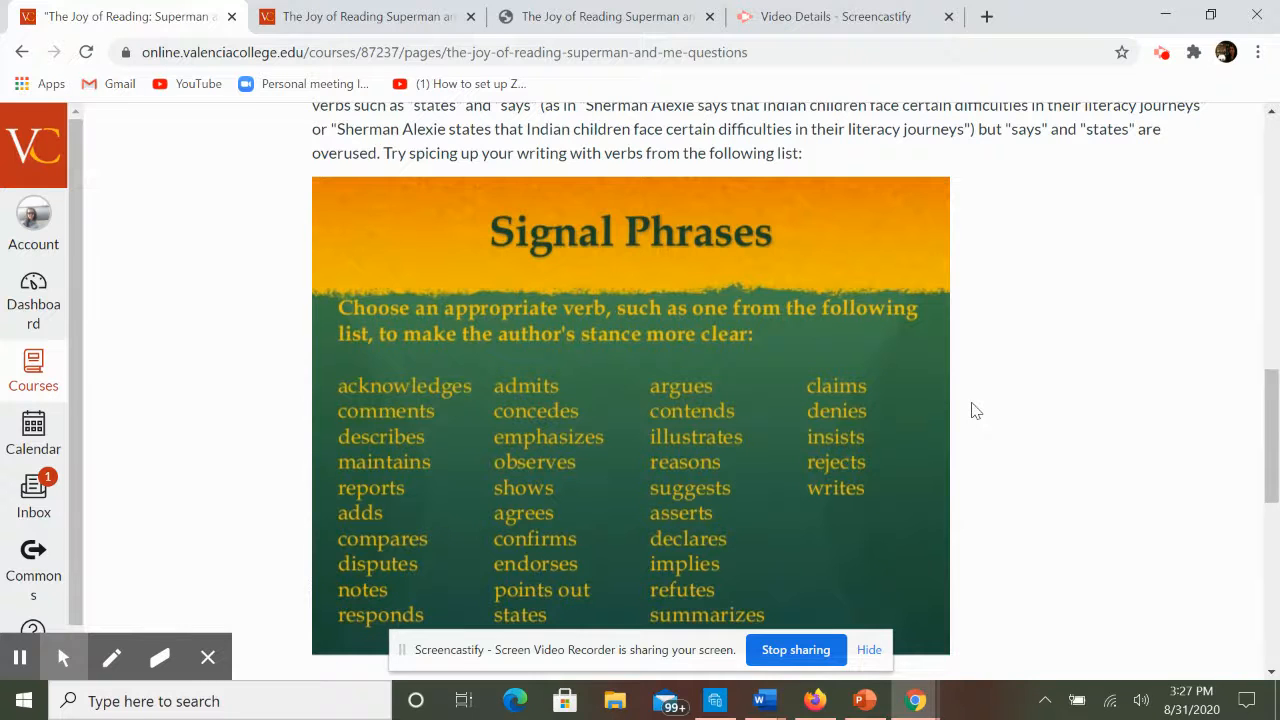
pyautogui.scroll(1, 972, 409)
pyautogui.click(1005, 229)
pyautogui.moveTo(1005, 229); pyautogui.dragTo(1134, 232)
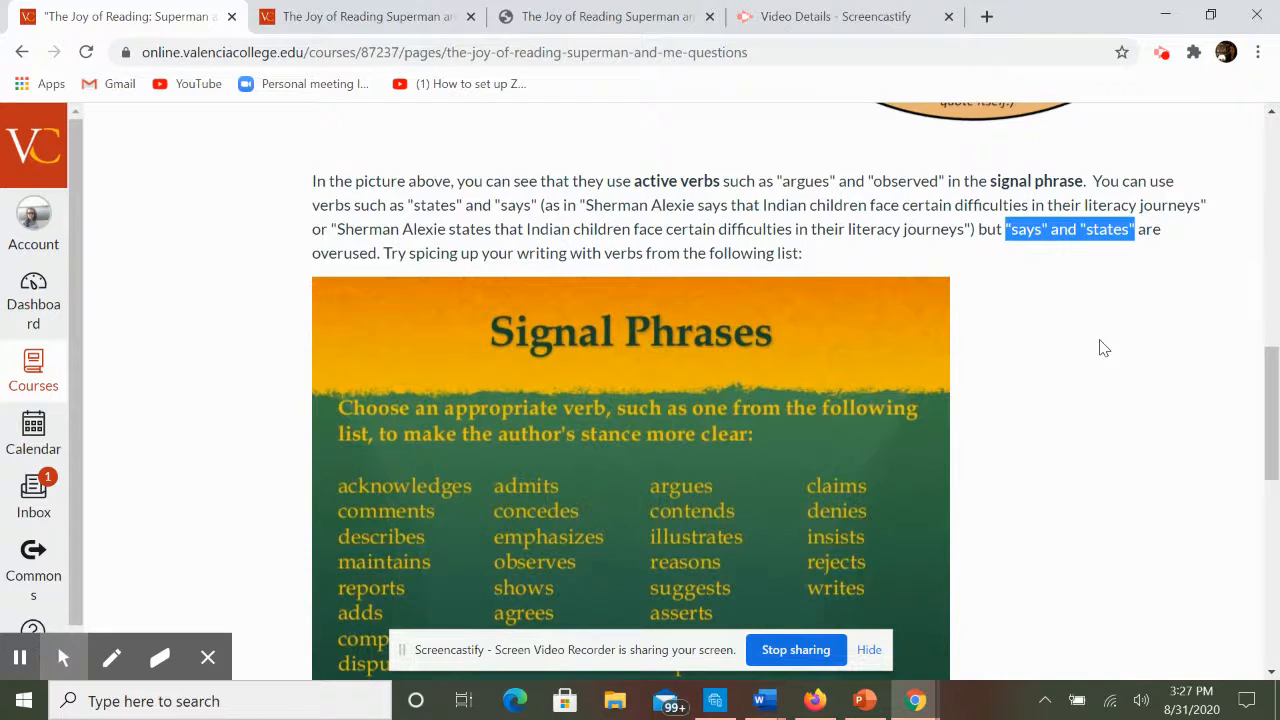
pyautogui.scroll(5, 1104, 348)
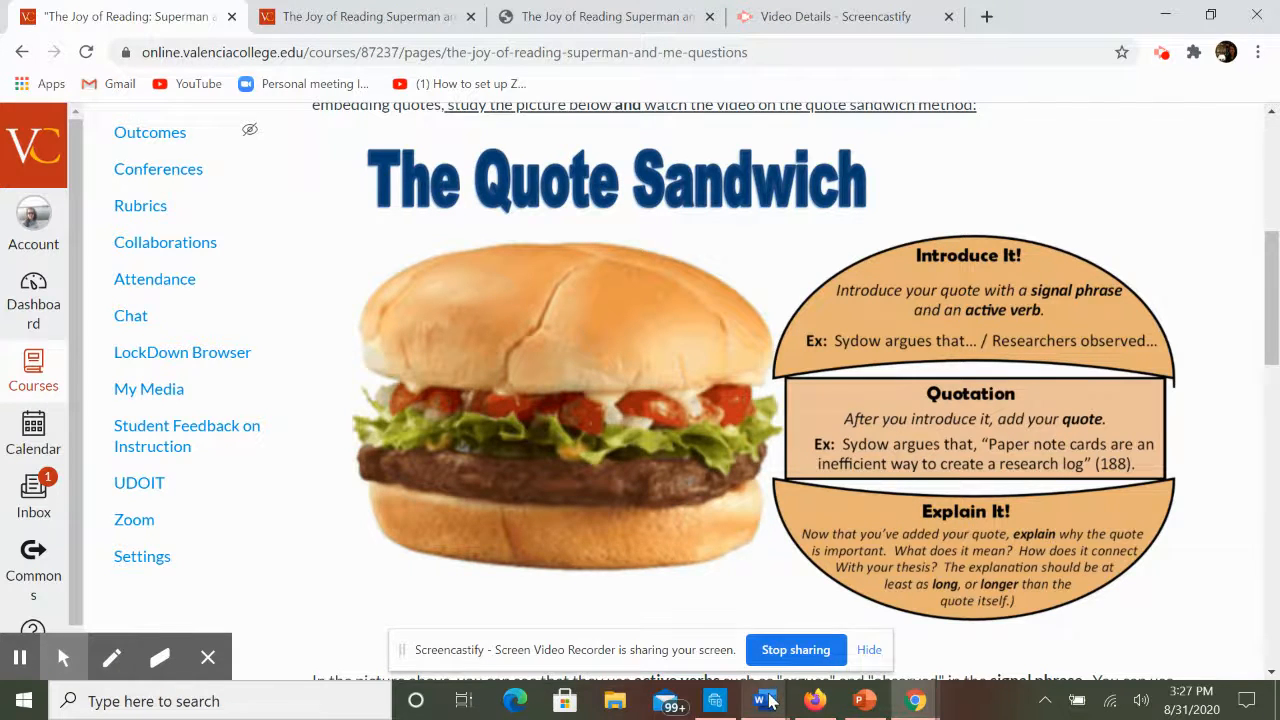
# Switch to Word and bring up the homework document, Document19, to review its heading, title and numbered questions.
pyautogui.moveTo(768, 701)
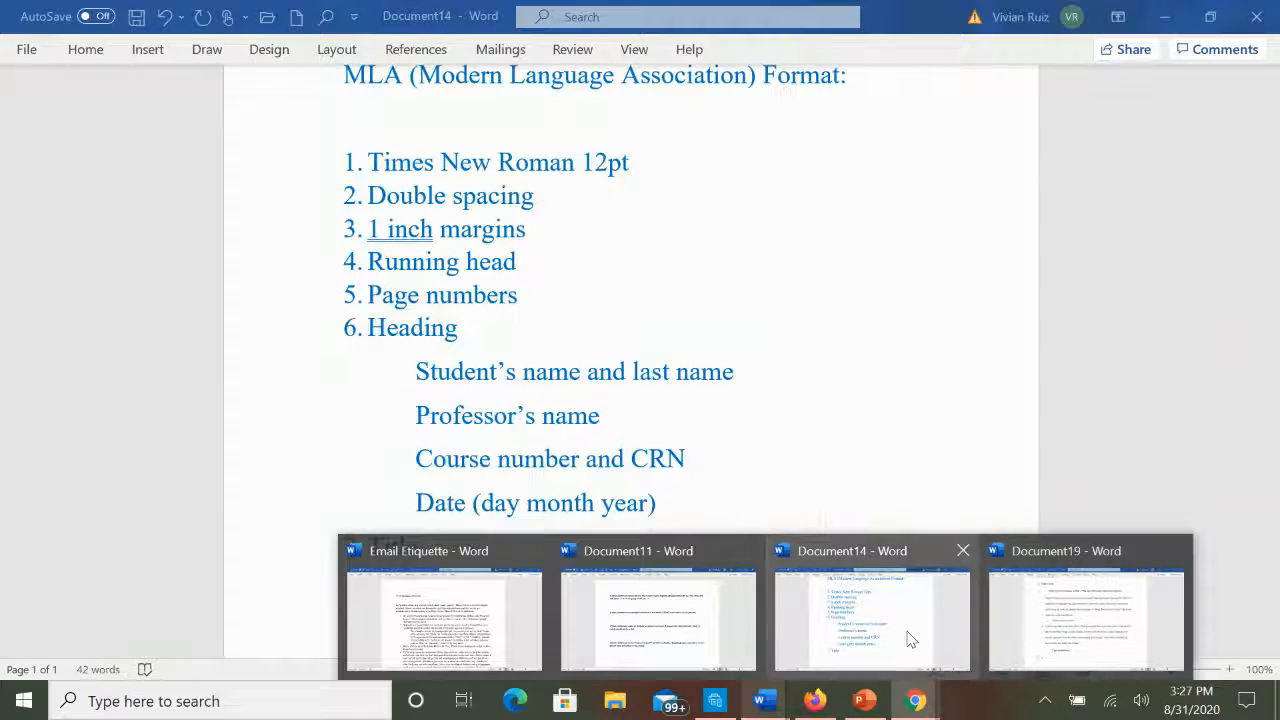
pyautogui.click(905, 632)
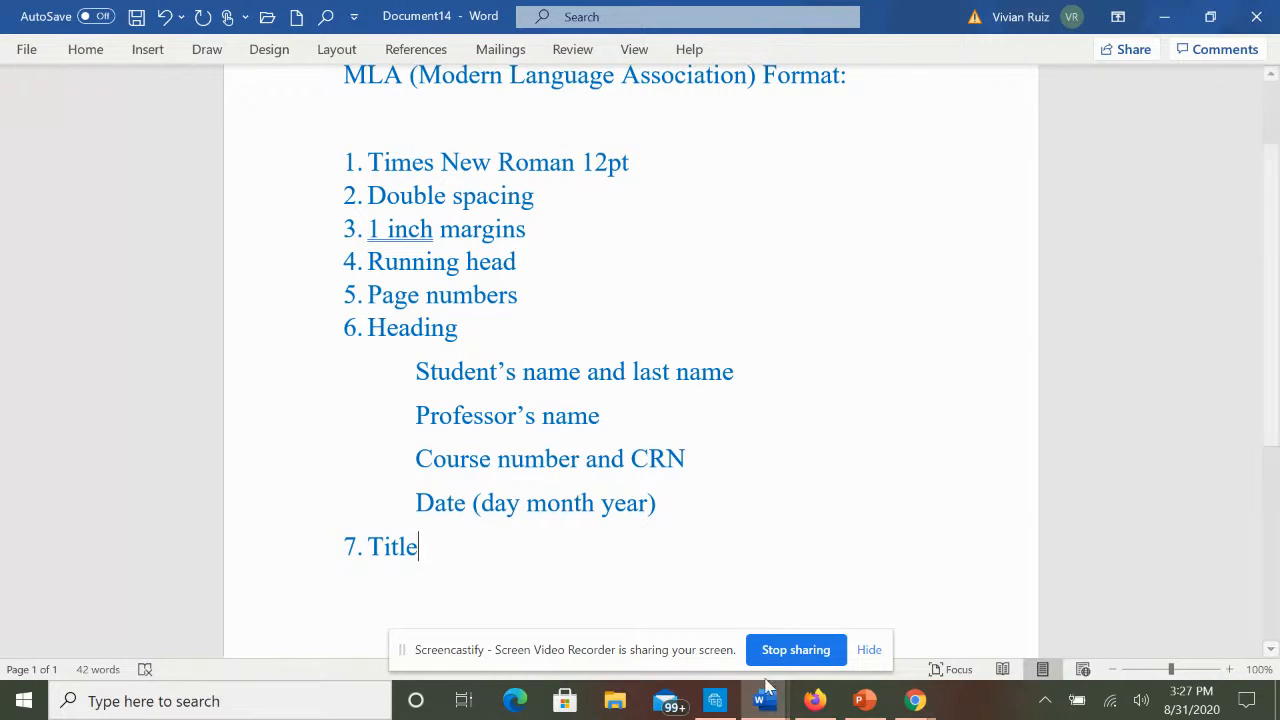
pyautogui.moveTo(765, 701)
pyautogui.click(1077, 602)
pyautogui.scroll(3, 1011, 454)
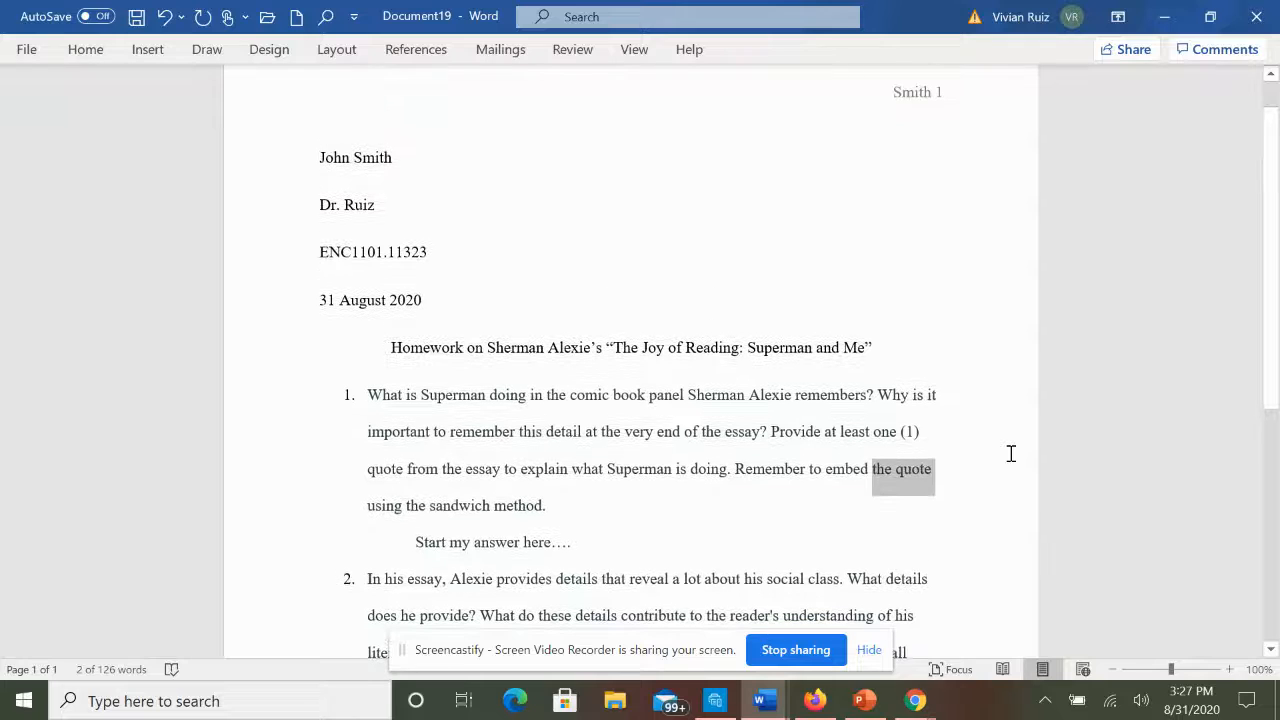
pyautogui.scroll(-3, 874, 269)
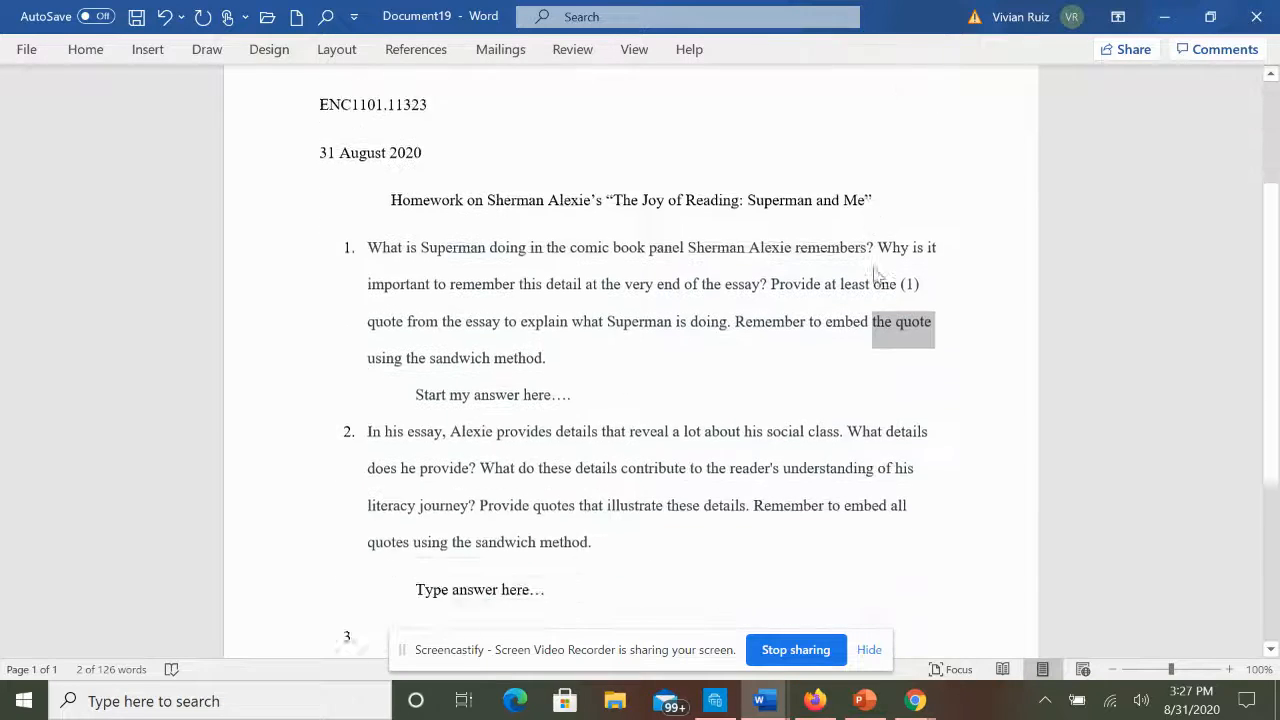
# Remove the empty list item 3 below the question 2 answer line.
pyautogui.scroll(-5, 874, 269)
pyautogui.click(563, 363)
pyautogui.press('BackSpace')
pyautogui.press('BackSpace')
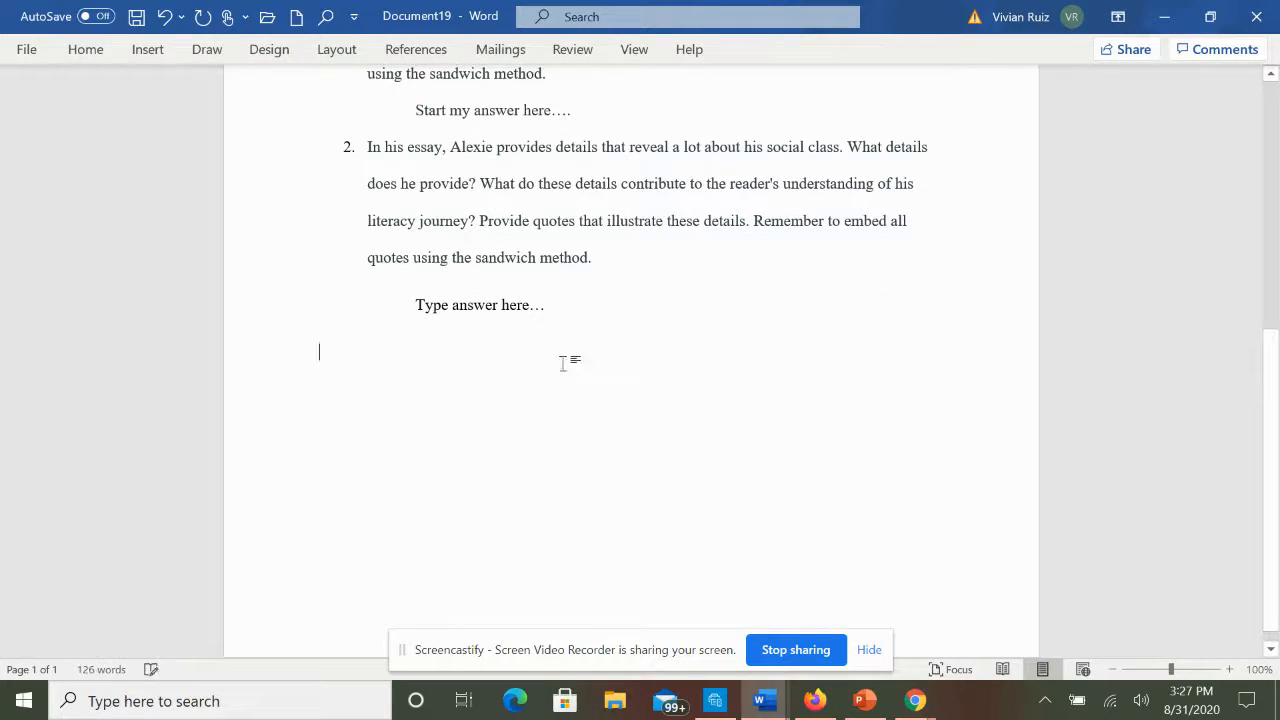
# Add blank lines below the question 2 answer line until a second page starts, and check the running head on both pages.
pyautogui.press('Return')
pyautogui.press('Return')
pyautogui.press('Return')
pyautogui.press('Return')
pyautogui.press('Return')
pyautogui.press('Return')
pyautogui.press('Return')
pyautogui.press('Return')
pyautogui.scroll(-3, 564, 364)
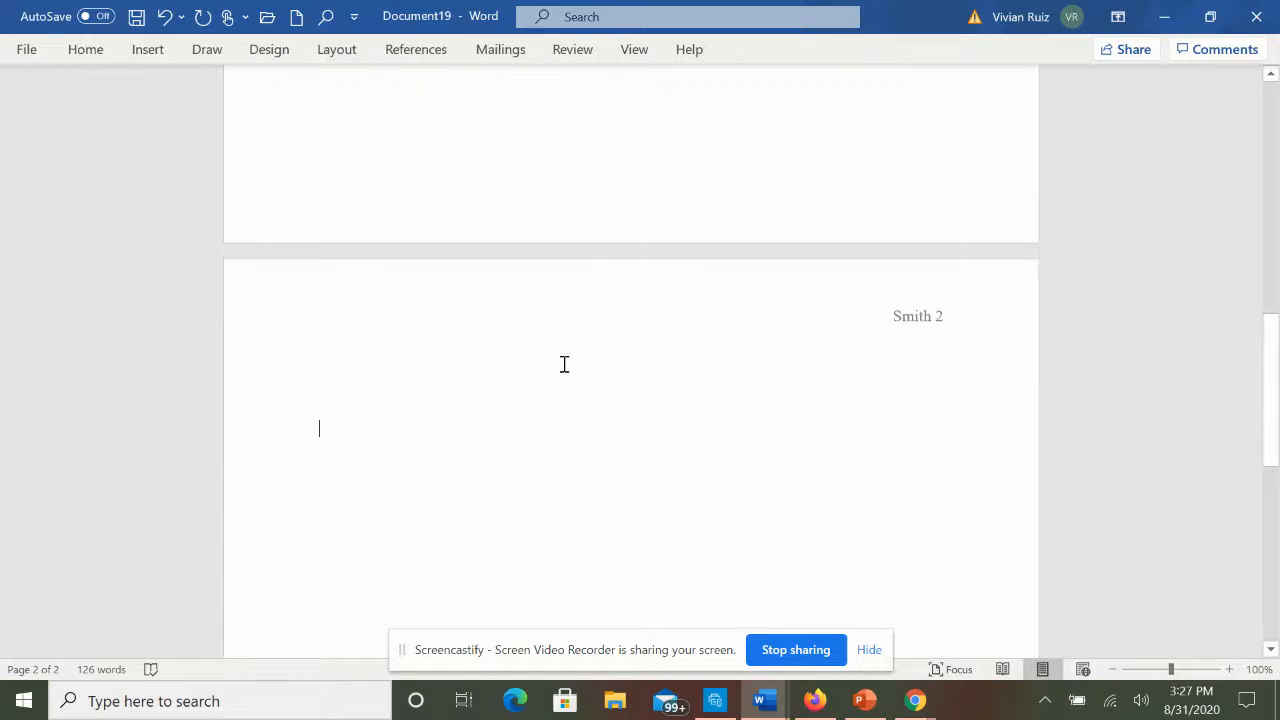
pyautogui.scroll(-1, 564, 364)
pyautogui.scroll(7, 887, 277)
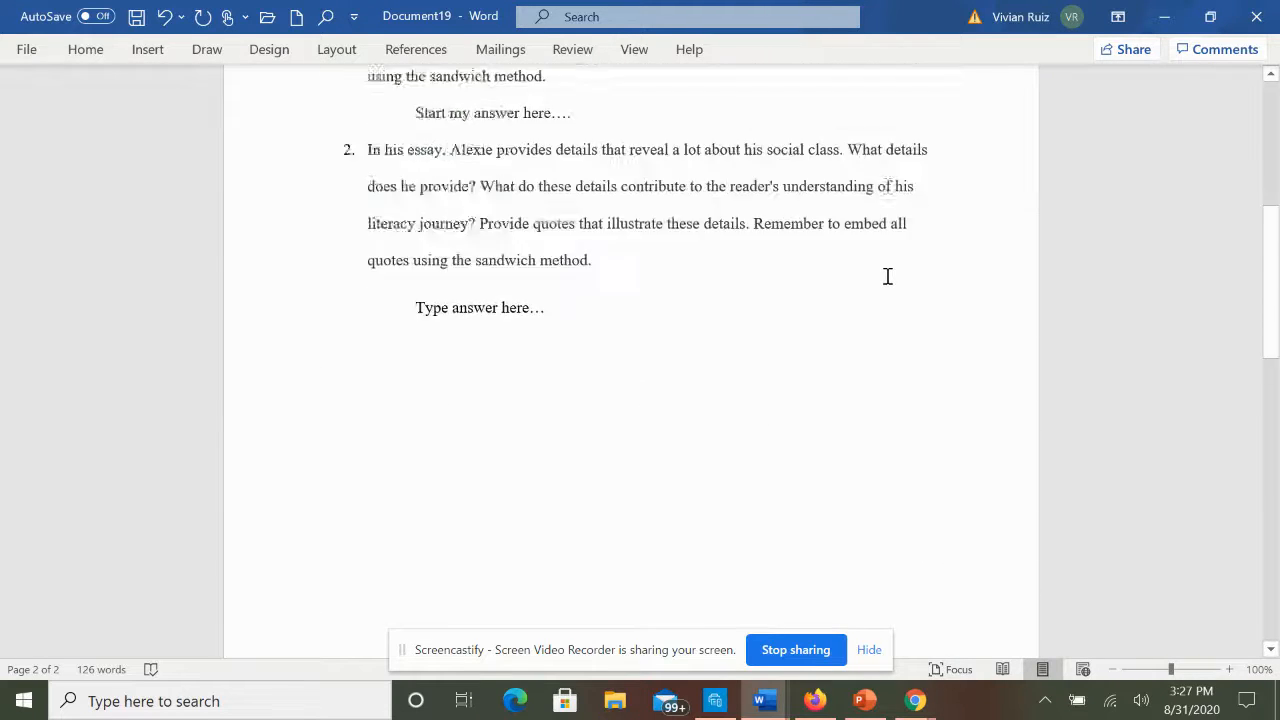
pyautogui.scroll(9, 887, 277)
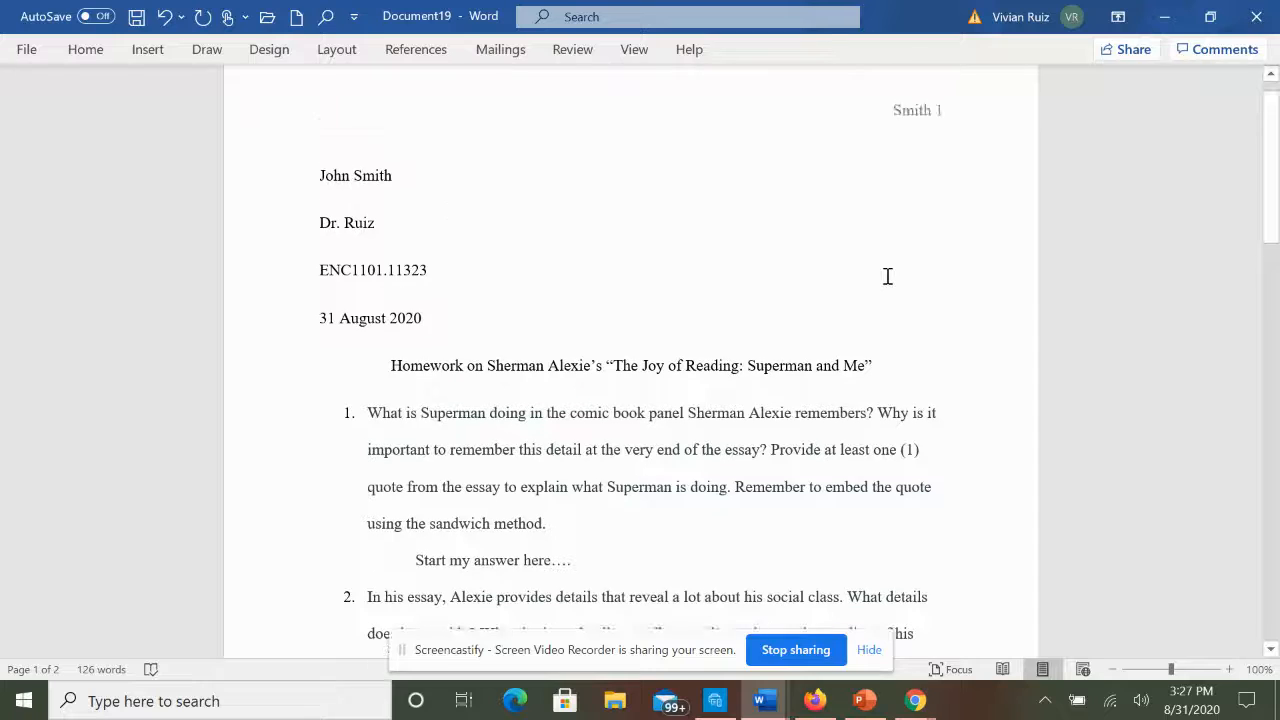